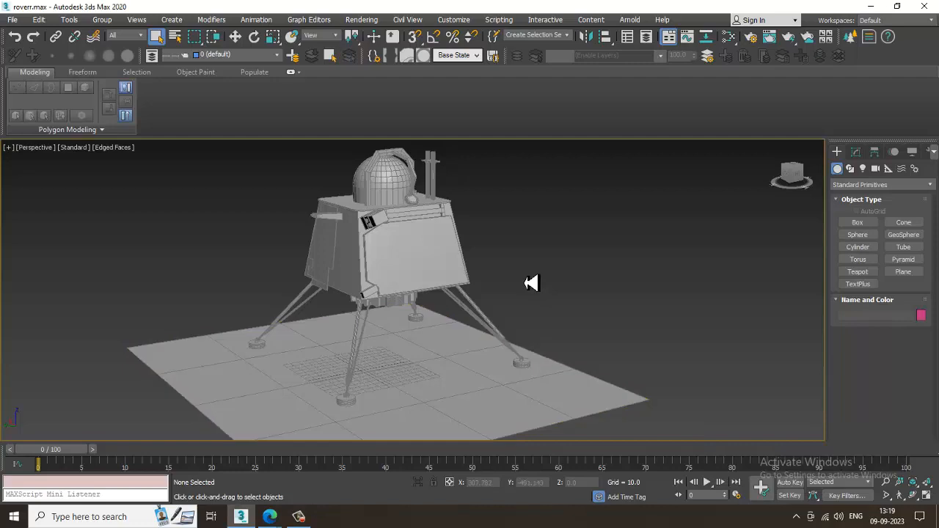
pyautogui.scroll(4, 499, 273)
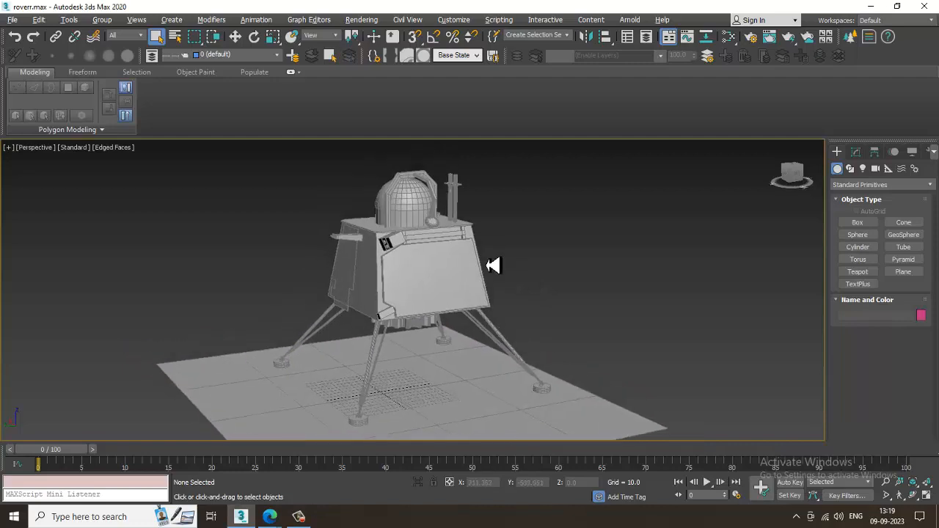
pyautogui.click(387, 294)
pyautogui.scroll(-3, 487, 321)
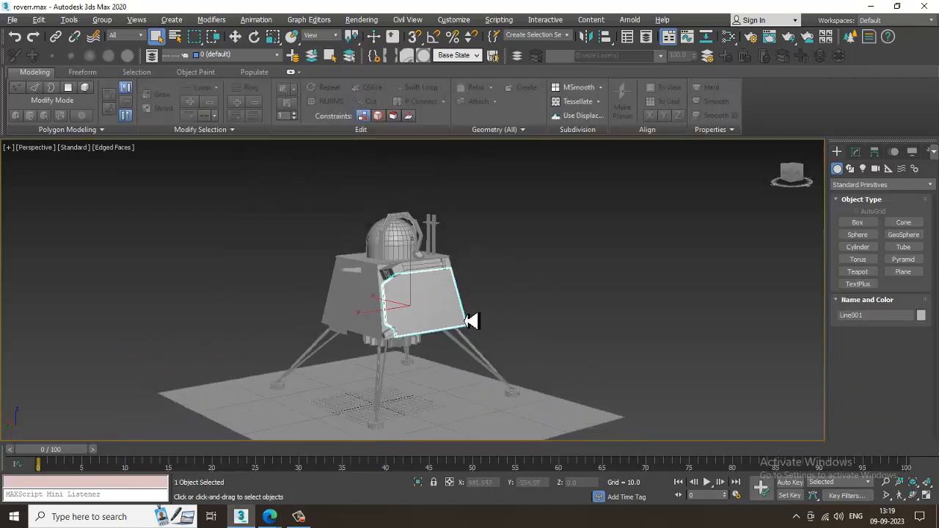
pyautogui.keyDown('alt'); pyautogui.moveTo(474, 321); pyautogui.dragTo(480, 291, button='middle'); pyautogui.keyUp('alt')
pyautogui.scroll(3, 463, 325)
pyautogui.scroll(-3, 511, 325)
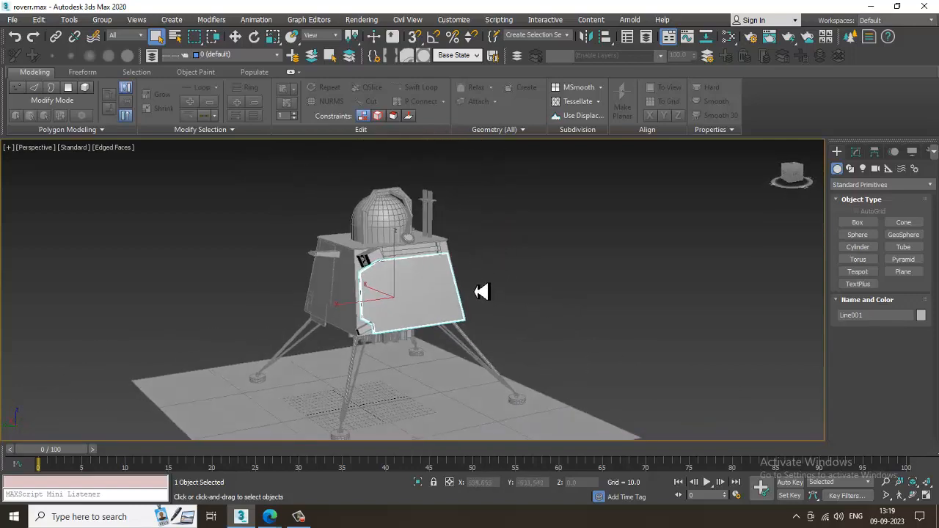
# Open the reference image 1.png in an image viewer, shrink its window and place it beside the lander model.
pyautogui.click(13, 20)
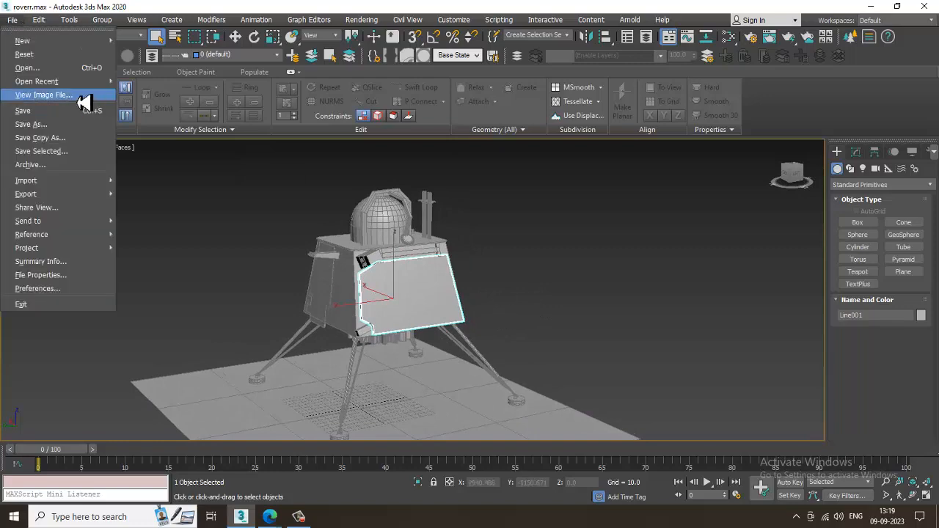
pyautogui.click(83, 95)
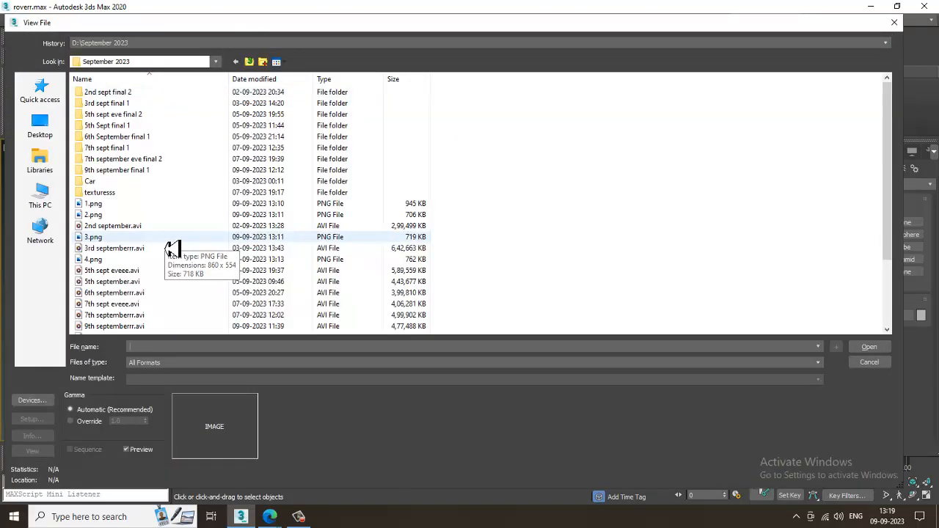
pyautogui.click(102, 205)
pyautogui.doubleClick(101, 205)
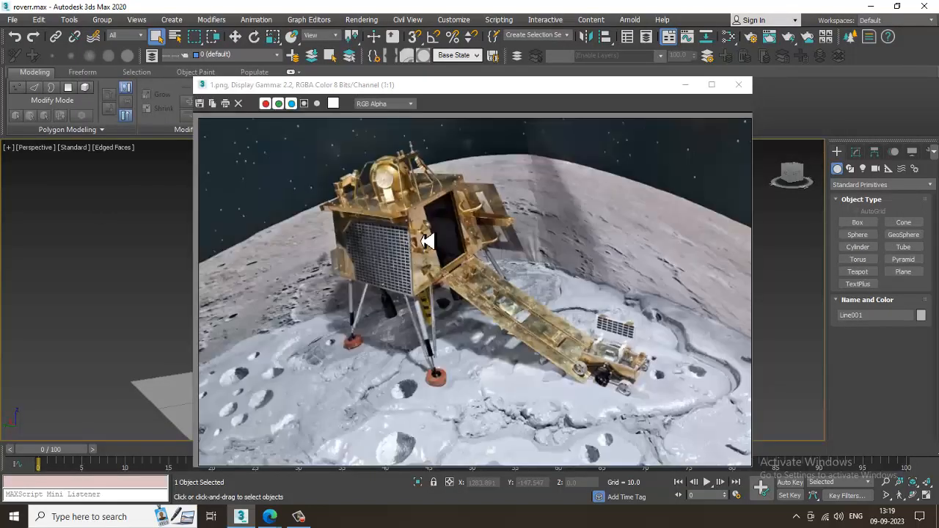
pyautogui.moveTo(520, 88); pyautogui.dragTo(353, 72)
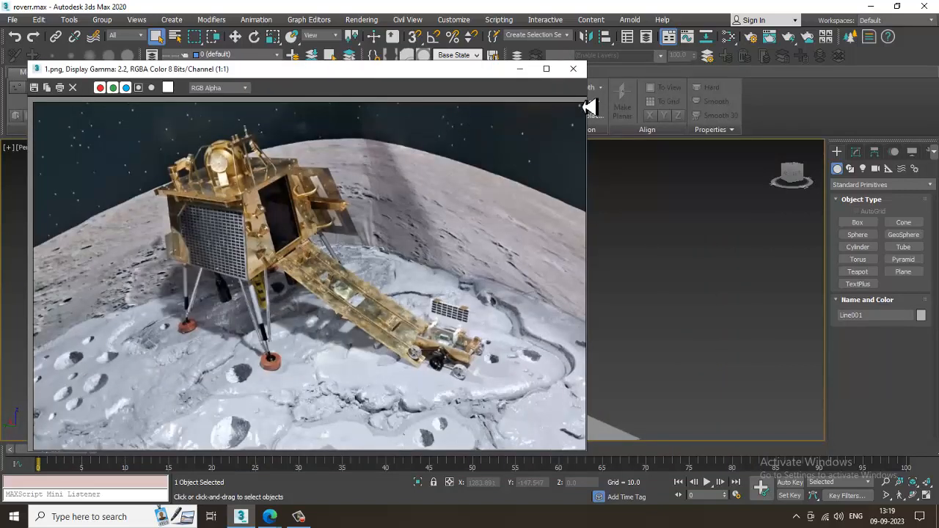
pyautogui.moveTo(588, 64); pyautogui.dragTo(392, 136)
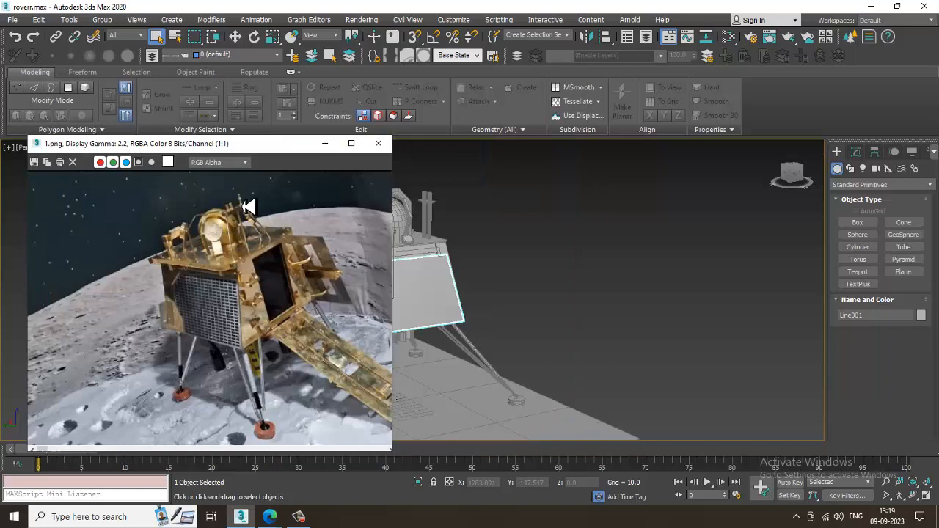
pyautogui.moveTo(229, 144); pyautogui.dragTo(199, 283)
# Open the reference image Untitled.png, enlarge it to 2:1 and arrange it side by side with the lander model.
pyautogui.click(13, 20)
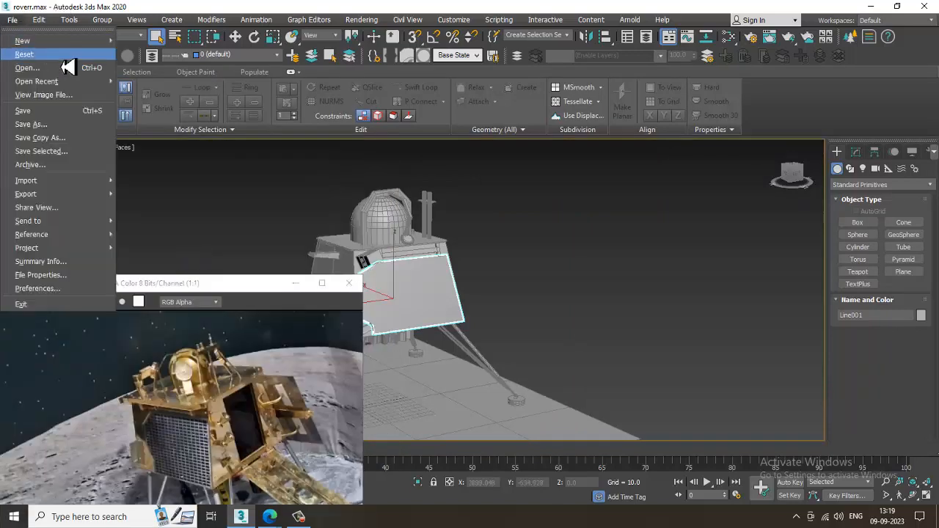
pyautogui.click(63, 96)
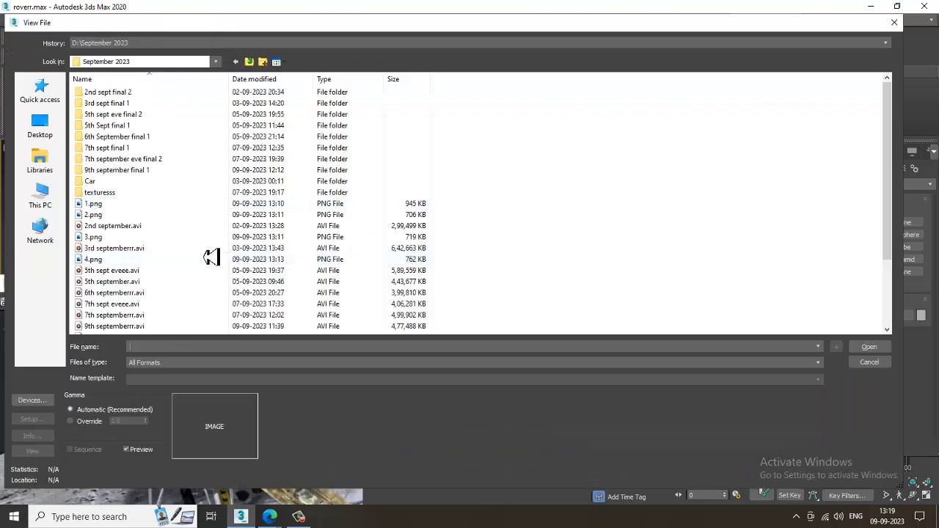
pyautogui.click(136, 316)
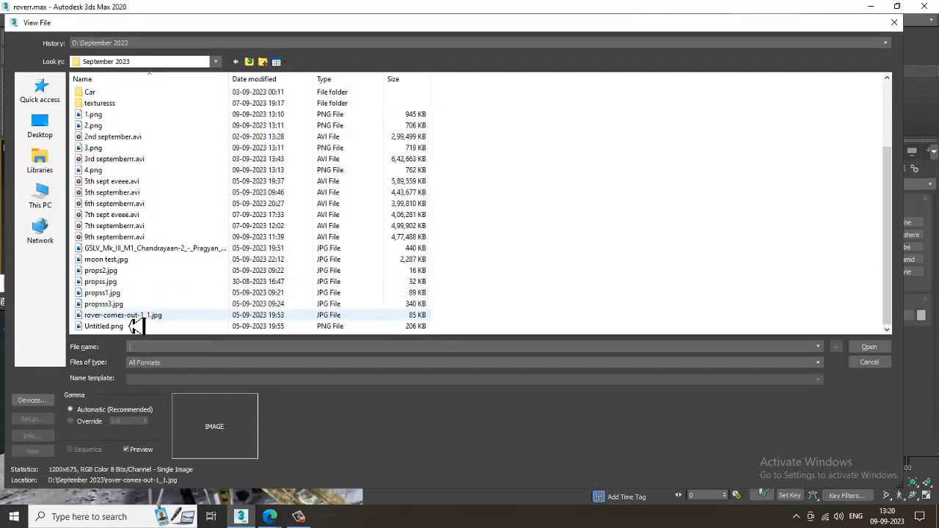
pyautogui.click(117, 328)
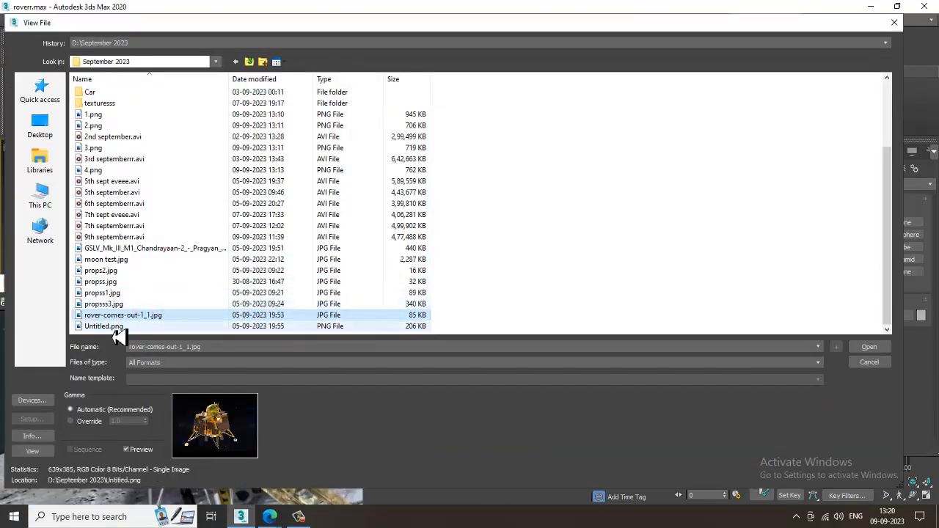
pyautogui.doubleClick(116, 330)
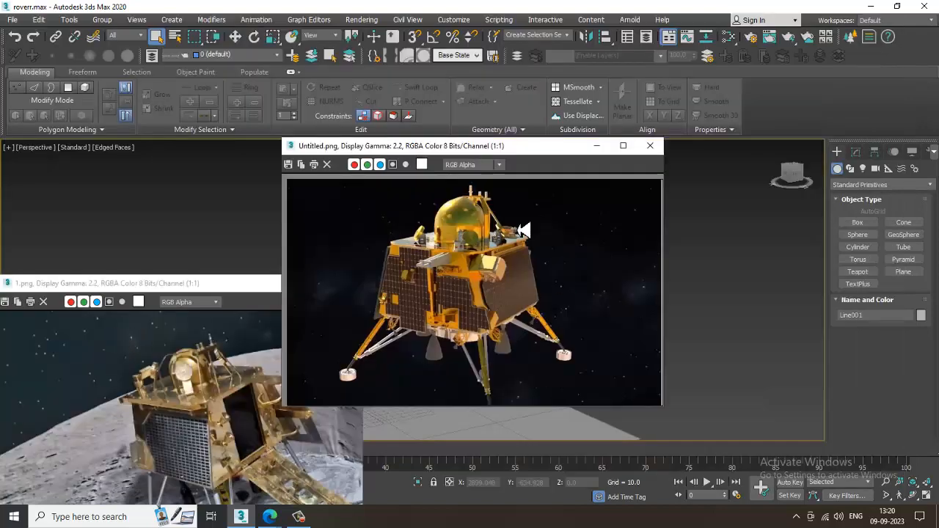
pyautogui.moveTo(451, 164); pyautogui.dragTo(169, 133)
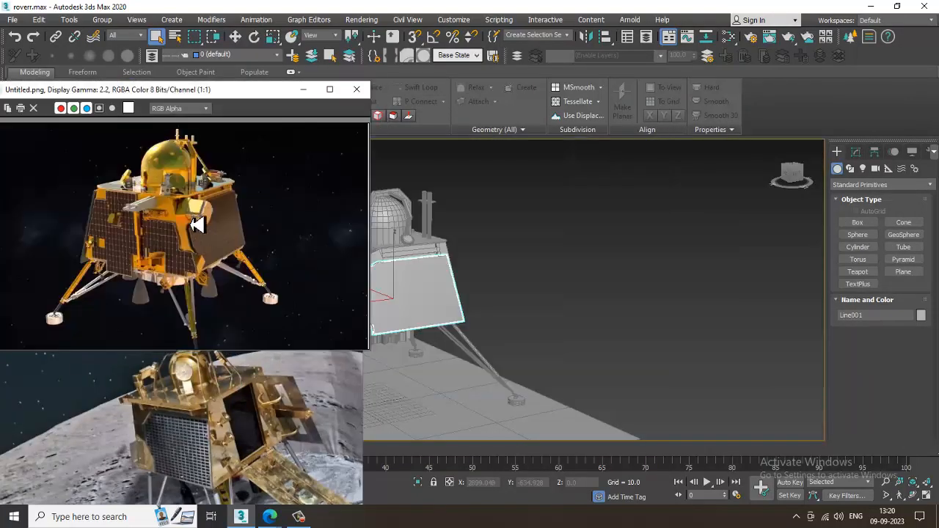
pyautogui.scroll(1, 169, 246)
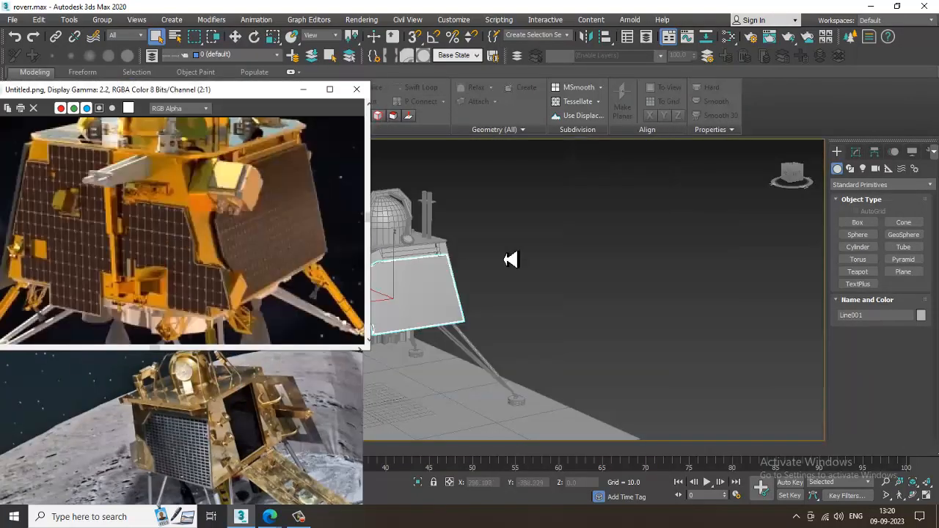
pyautogui.moveTo(512, 260); pyautogui.dragTo(477, 268, button='middle')
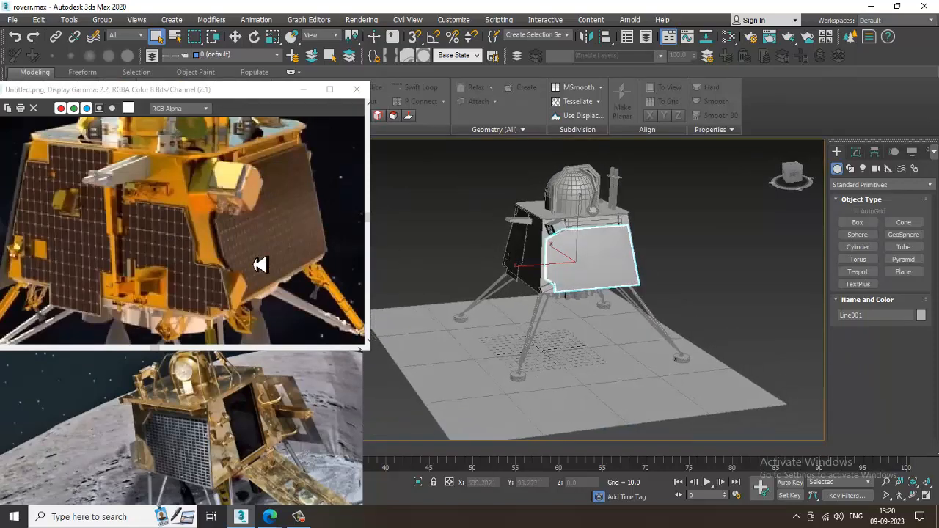
# Replace the reference image 1.png with 2.png and fit the new image window beside the lander model.
pyautogui.click(206, 411)
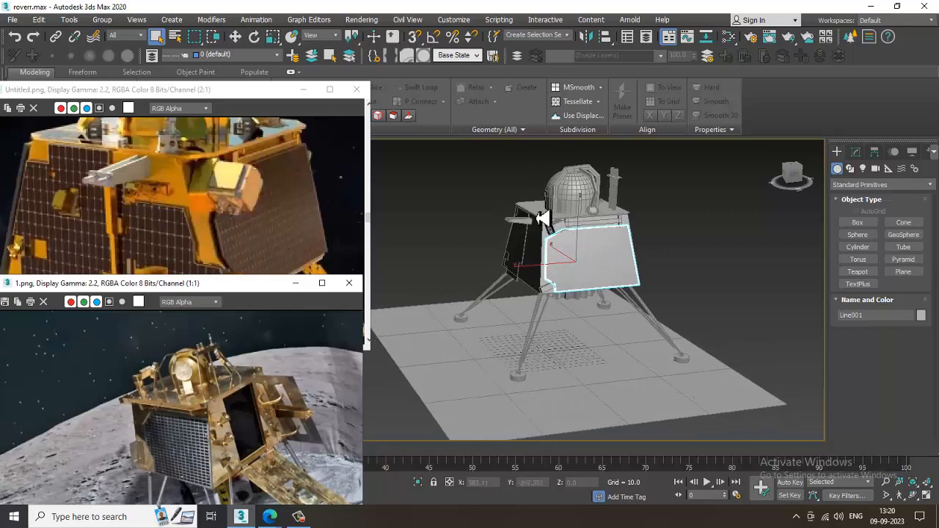
pyautogui.keyDown('alt'); pyautogui.moveTo(541, 218); pyautogui.dragTo(550, 264, button='middle'); pyautogui.keyUp('alt')
pyautogui.click(24, 20)
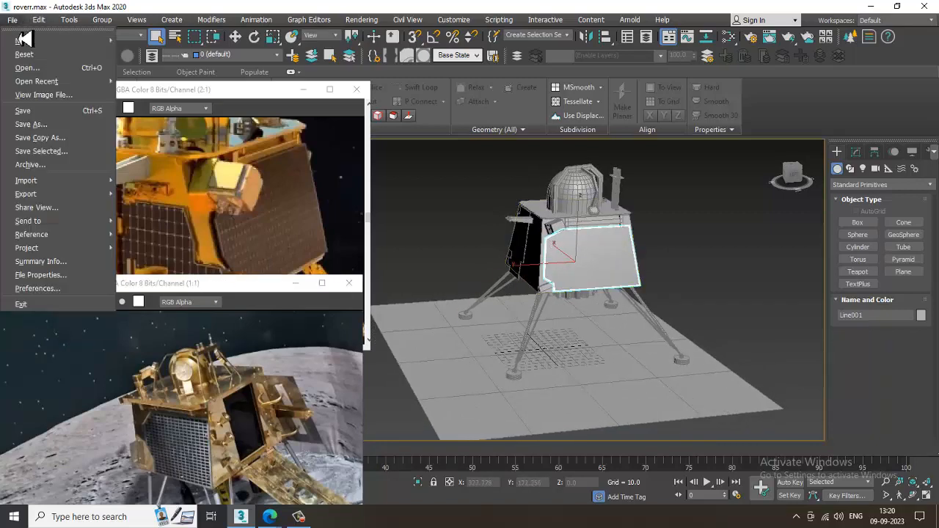
pyautogui.click(81, 97)
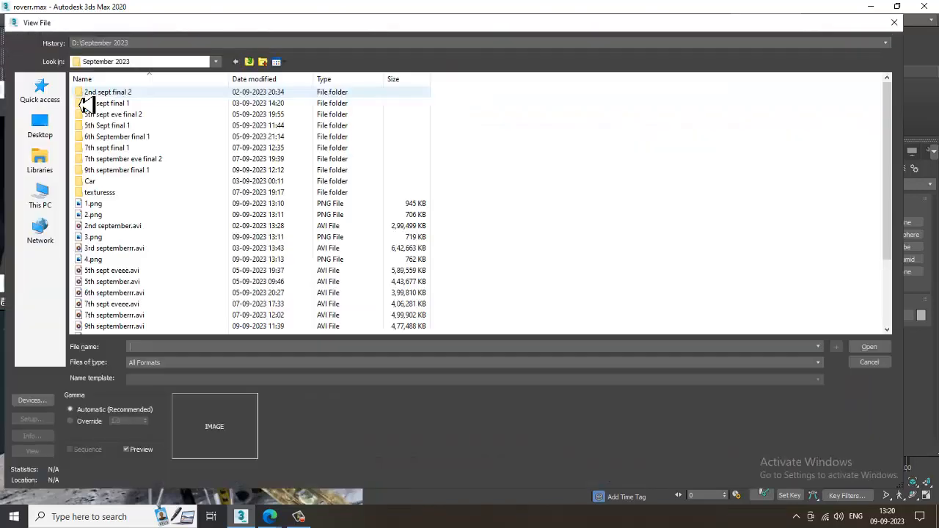
pyautogui.click(129, 215)
pyautogui.doubleClick(131, 219)
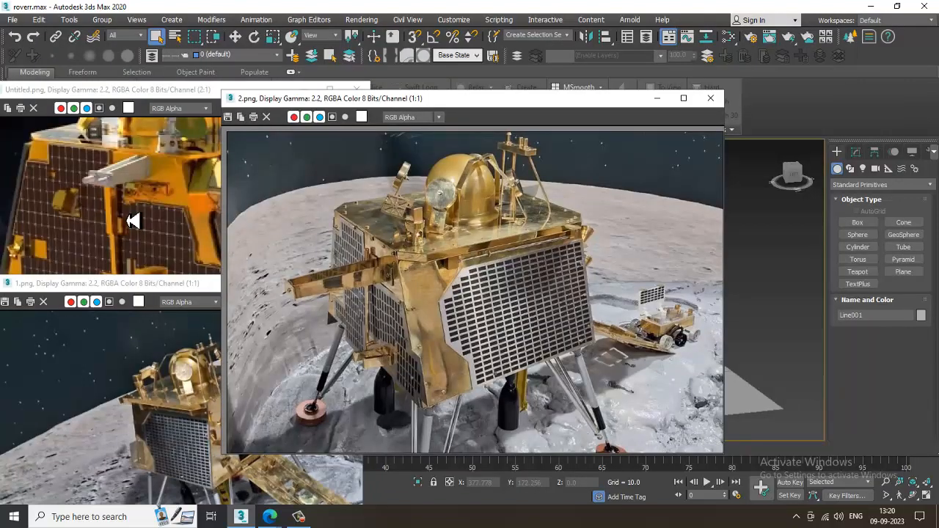
pyautogui.click(117, 356)
pyautogui.click(353, 282)
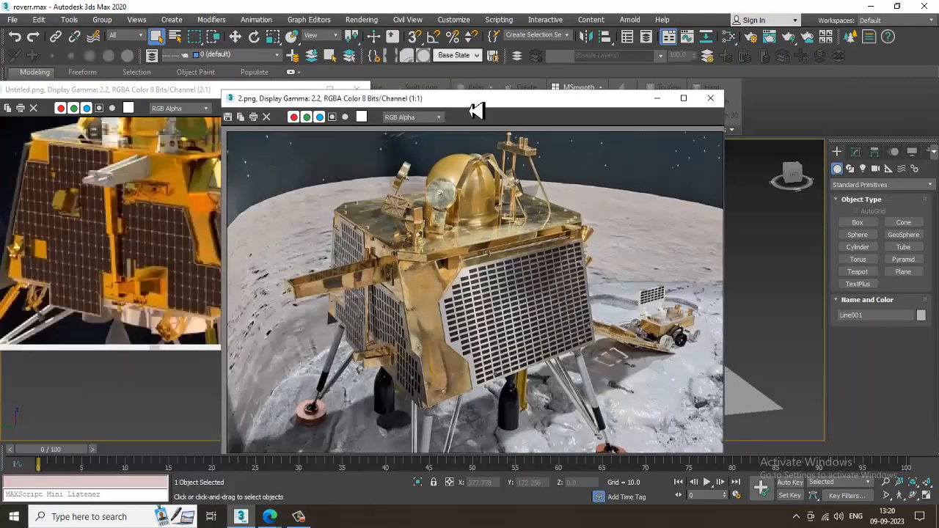
pyautogui.moveTo(472, 104); pyautogui.dragTo(155, 60)
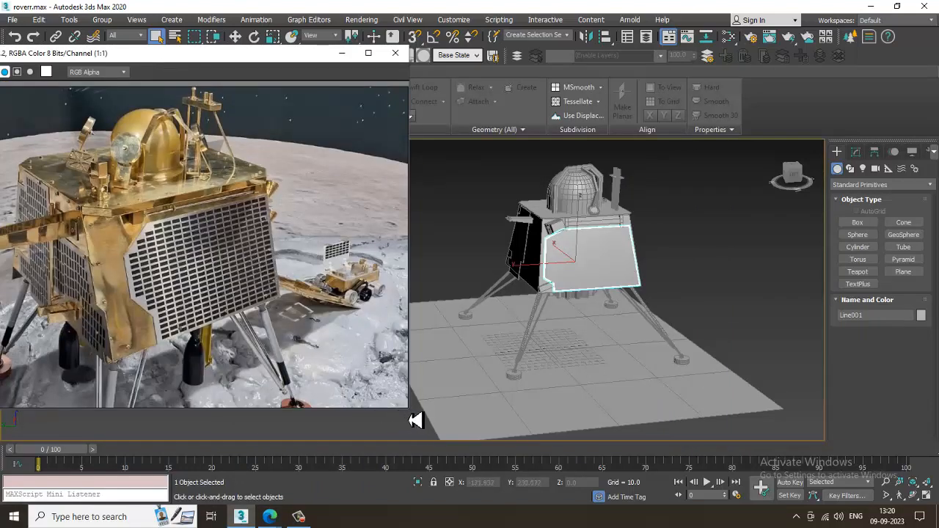
pyautogui.moveTo(414, 421); pyautogui.dragTo(384, 455)
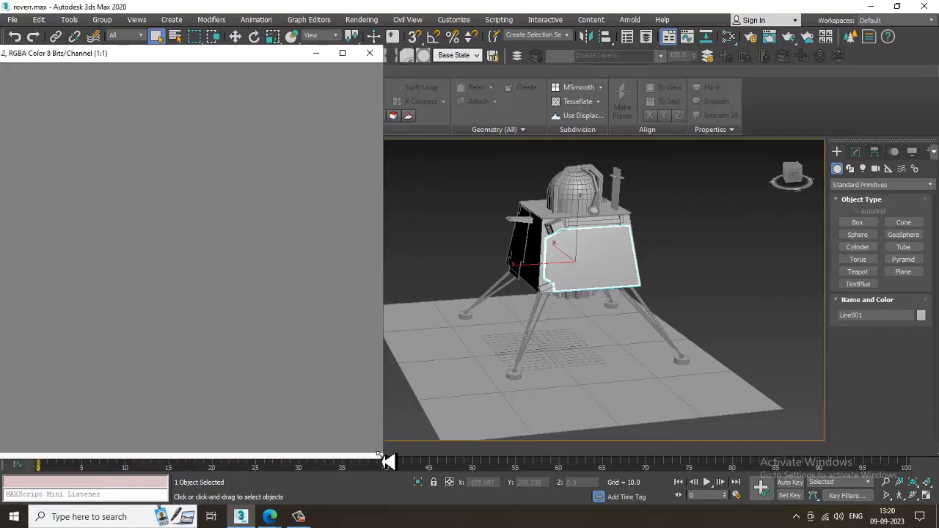
# Examine the lander body's sides and lower corner against the gold corner cladding in 2.png, enlarged to 2:1.
pyautogui.keyDown('alt'); pyautogui.moveTo(608, 325); pyautogui.dragTo(305, 332, button='middle'); pyautogui.keyUp('alt')
pyautogui.keyDown('alt'); pyautogui.moveTo(658, 309); pyautogui.dragTo(170, 218, button='middle'); pyautogui.keyUp('alt')
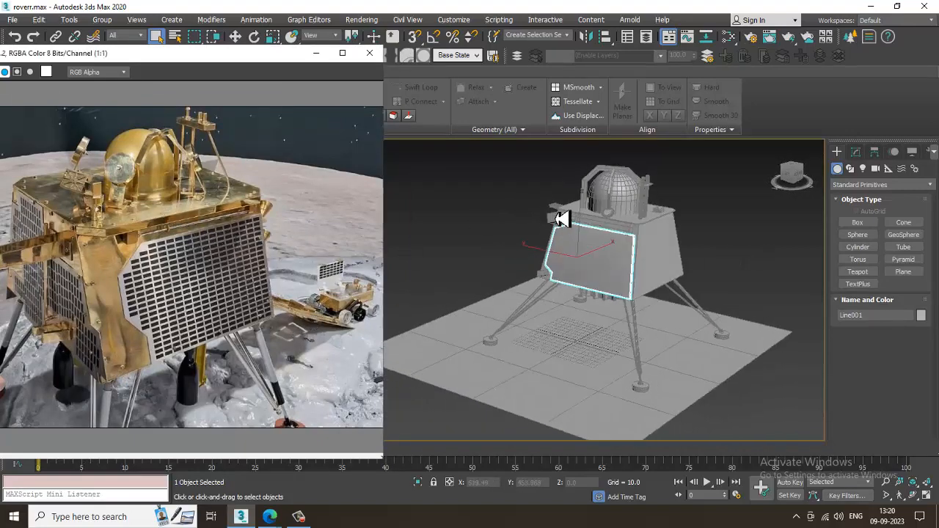
pyautogui.scroll(3, 629, 262)
pyautogui.click(662, 296)
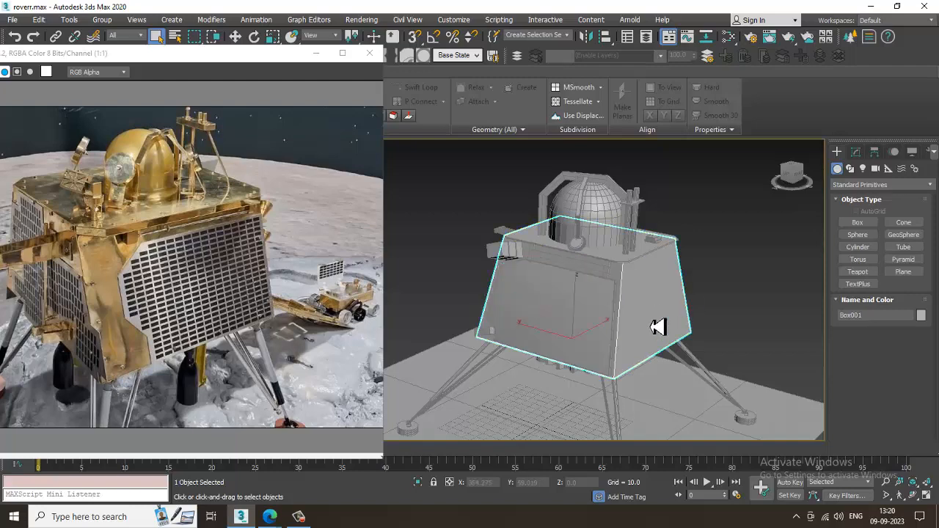
pyautogui.keyDown('alt'); pyautogui.moveTo(656, 328); pyautogui.dragTo(558, 279, button='middle'); pyautogui.keyUp('alt')
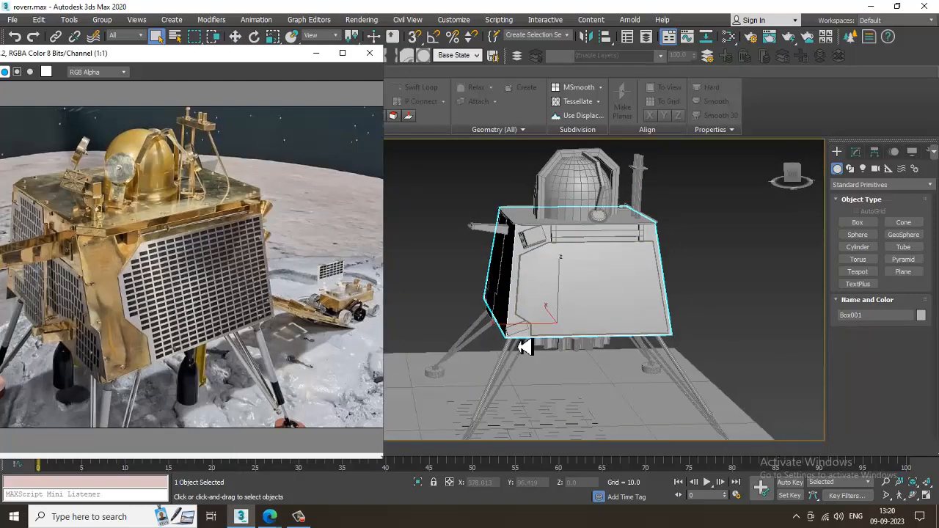
pyautogui.keyDown('alt'); pyautogui.moveTo(518, 347); pyautogui.dragTo(612, 340, button='middle'); pyautogui.keyUp('alt')
pyautogui.scroll(3, 609, 342)
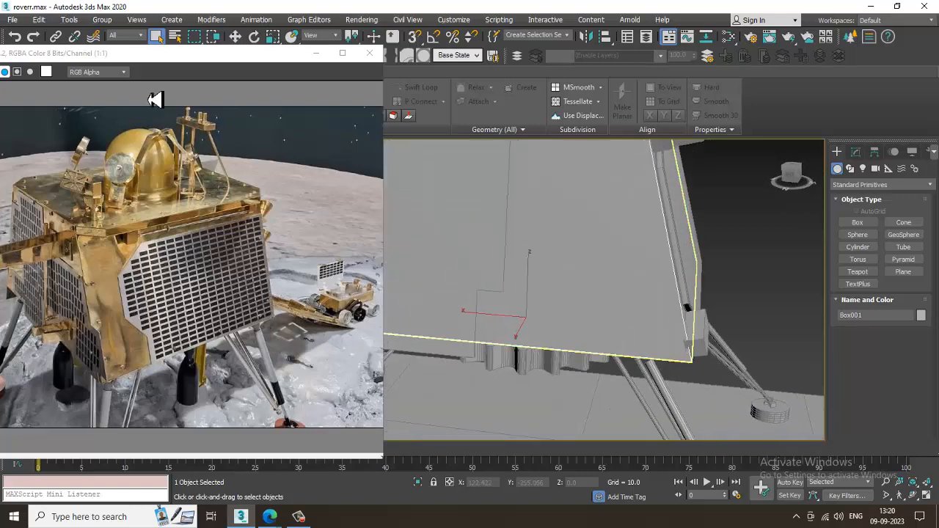
pyautogui.moveTo(118, 59); pyautogui.dragTo(144, 58)
pyautogui.scroll(1, 108, 268)
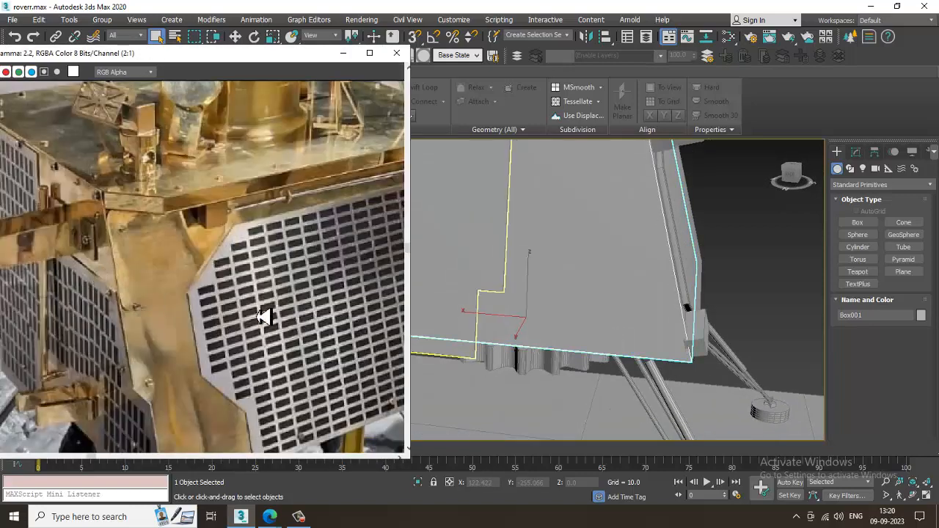
pyautogui.moveTo(566, 295); pyautogui.dragTo(578, 297, button='middle')
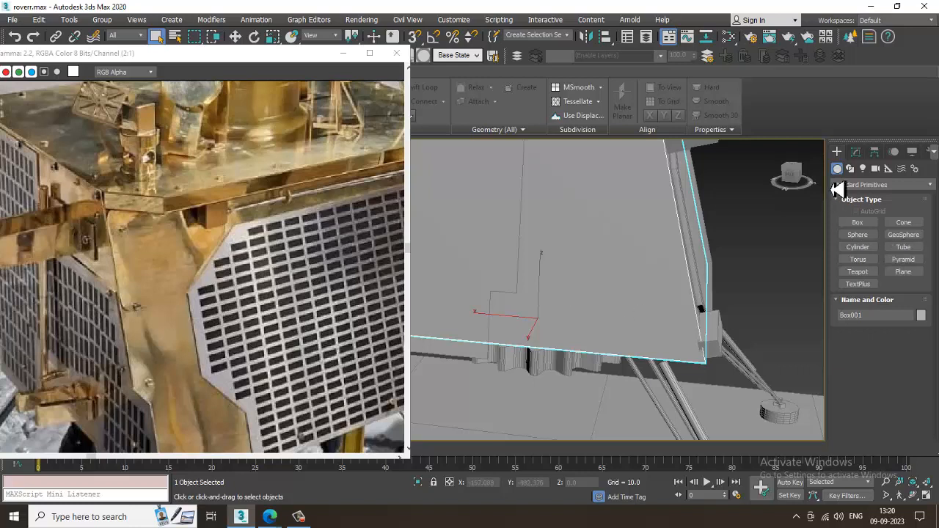
pyautogui.click(860, 223)
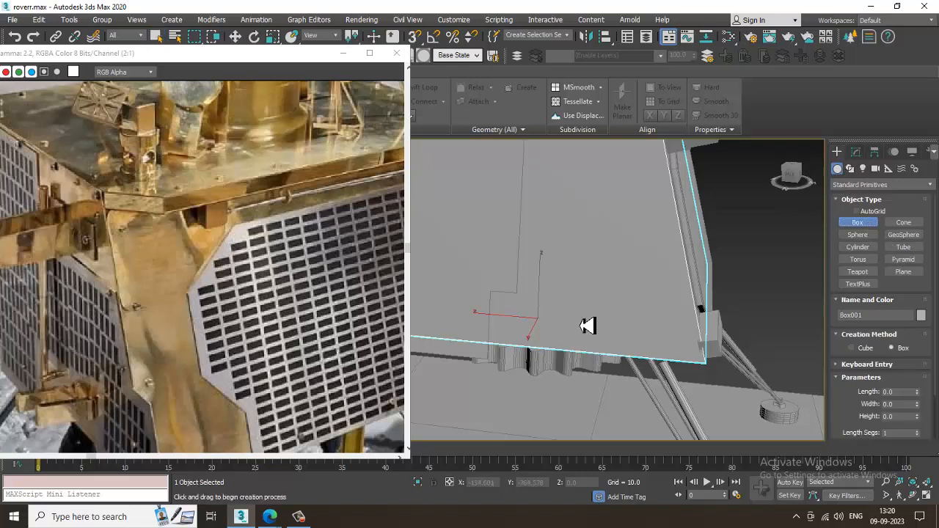
pyautogui.keyDown('alt'); pyautogui.moveTo(589, 325); pyautogui.dragTo(555, 365, button='middle'); pyautogui.keyUp('alt')
pyautogui.click(856, 211)
pyautogui.moveTo(608, 289)
pyautogui.keyDown('alt'); pyautogui.mouseDown(button='middle')
pyautogui.moveTo(535, 298)
pyautogui.moveTo(600, 296)
pyautogui.mouseUp(button='middle'); pyautogui.keyUp('alt')
pyautogui.scroll(-4, 558, 298)
pyautogui.scroll(2, 570, 272)
pyautogui.press('w')
# Compare the side panel's outline in the Left view with the panel and corner cladding in the 2.png reference.
pyautogui.hotkey('alt', 'w')
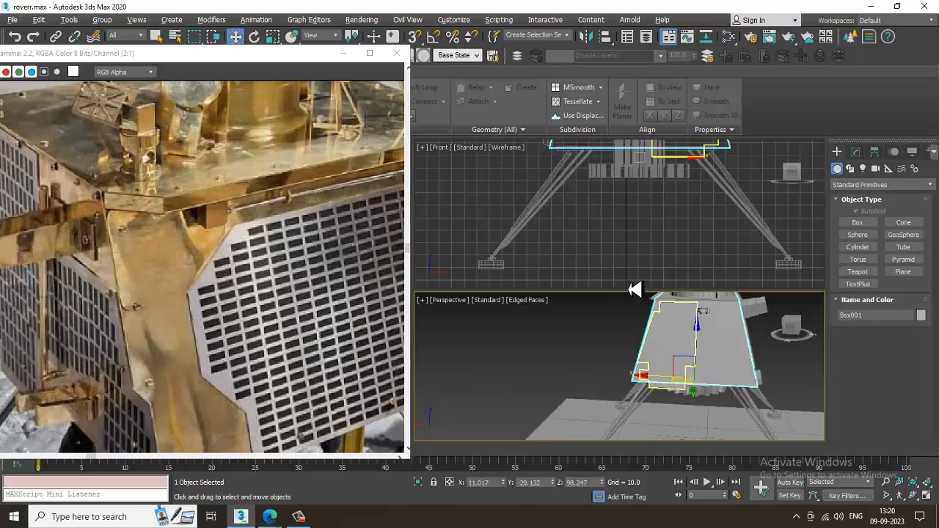
pyautogui.scroll(4, 615, 236)
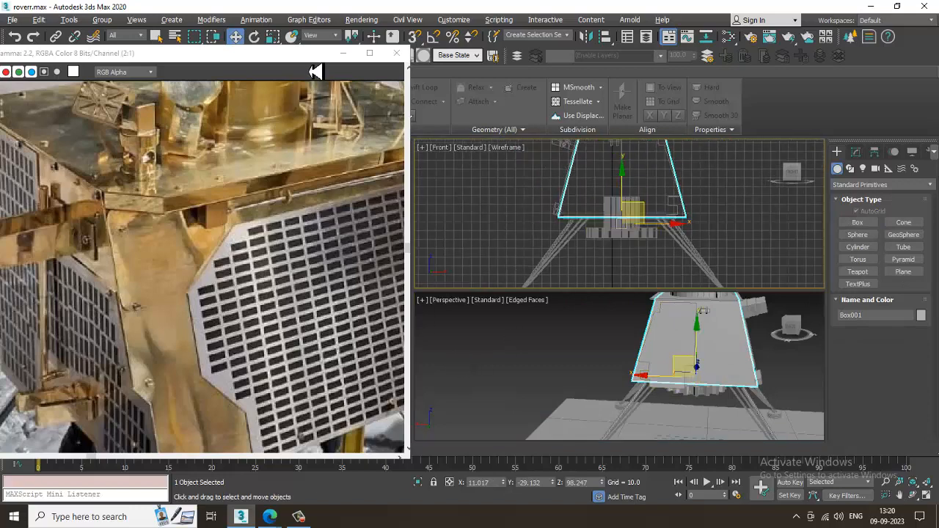
pyautogui.moveTo(314, 61); pyautogui.dragTo(243, 60)
pyautogui.rightClick(383, 393)
pyautogui.hotkey('alt', 'w')
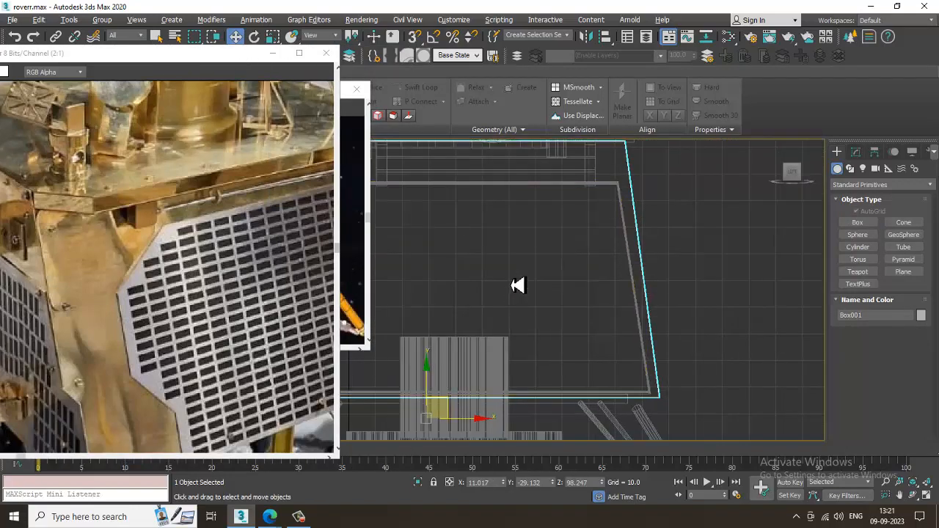
pyautogui.scroll(-5, 518, 286)
pyautogui.scroll(3, 560, 284)
pyautogui.moveTo(549, 283); pyautogui.dragTo(592, 279, button='middle')
pyautogui.moveTo(139, 378); pyautogui.dragTo(233, 349, button='middle')
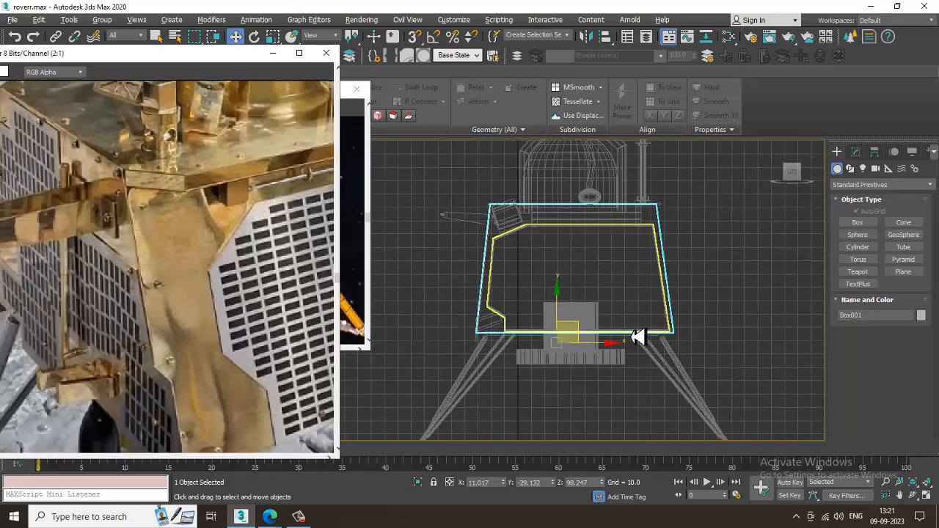
pyautogui.hotkey('alt', 'w')
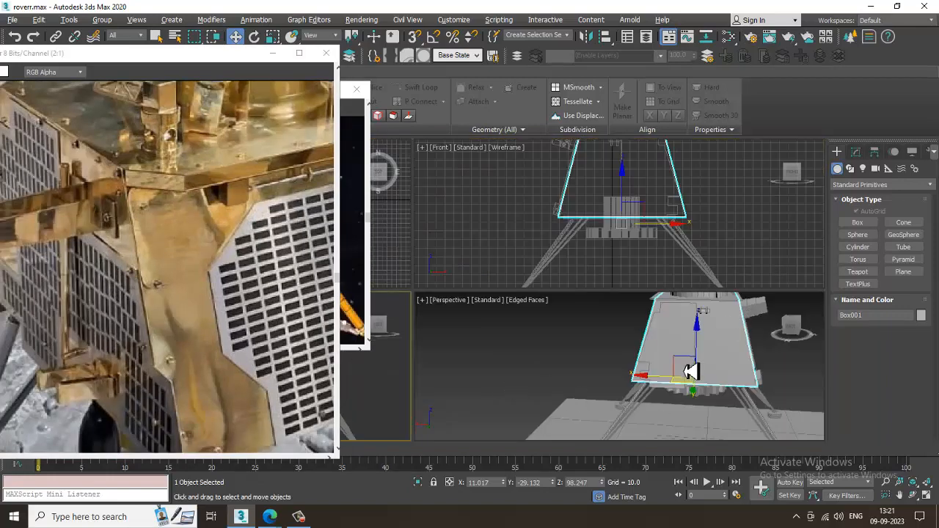
# Examine the existing stepped solar panel and the empty area beside it on the lander's face in the Perspective and Front views.
pyautogui.moveTo(676, 371); pyautogui.dragTo(647, 371, button='middle')
pyautogui.hotkey('alt', 'w')
pyautogui.keyDown('alt'); pyautogui.moveTo(623, 317); pyautogui.dragTo(604, 321, button='middle'); pyautogui.keyUp('alt')
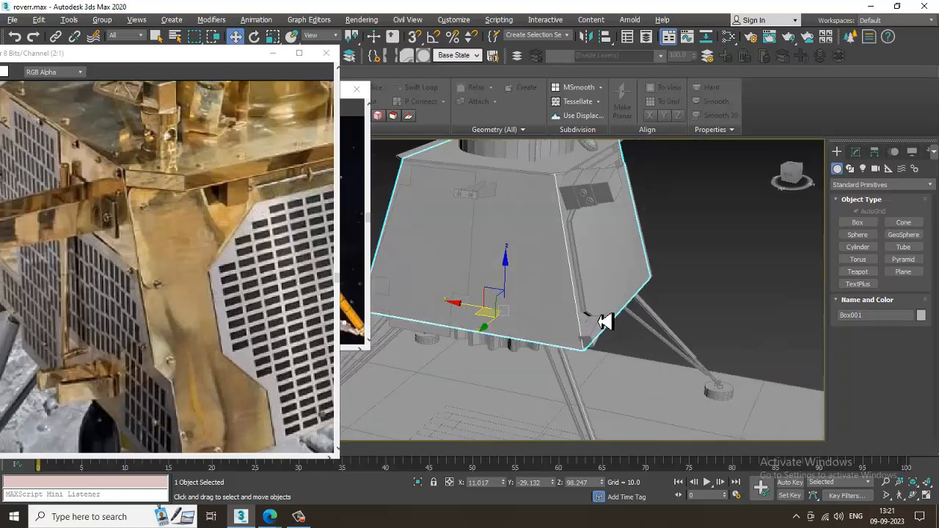
pyautogui.click(439, 259)
pyautogui.hotkey('alt', 'w')
pyautogui.middleClick(383, 369)
pyautogui.hotkey('alt', 'w')
pyautogui.hotkey('alt', 'w')
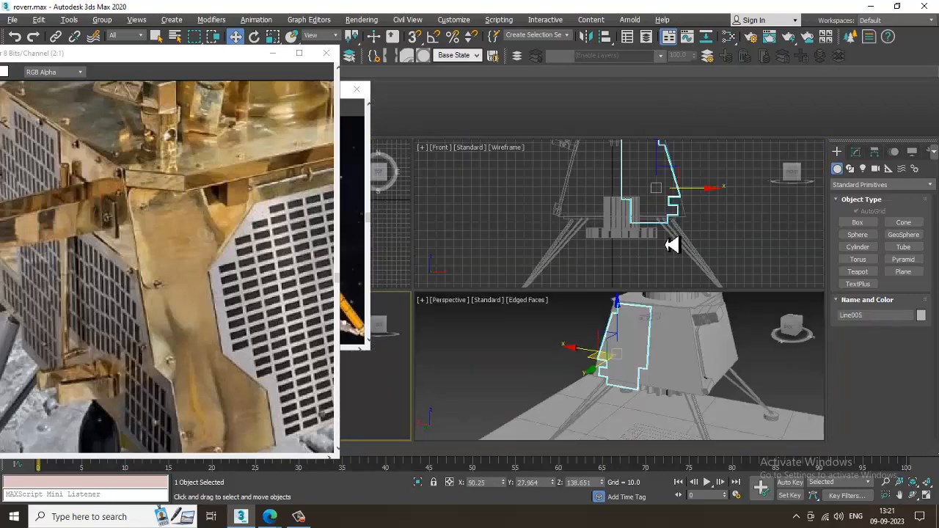
pyautogui.moveTo(690, 248); pyautogui.dragTo(682, 251, button='middle')
pyautogui.hotkey('alt', 'w')
pyautogui.moveTo(491, 242); pyautogui.dragTo(713, 293, button='middle')
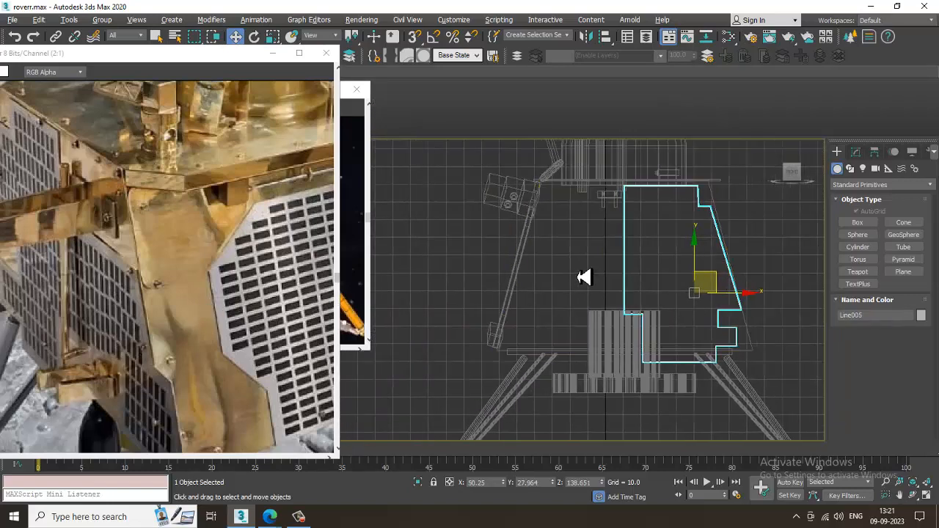
pyautogui.moveTo(584, 277); pyautogui.dragTo(585, 276, button='middle')
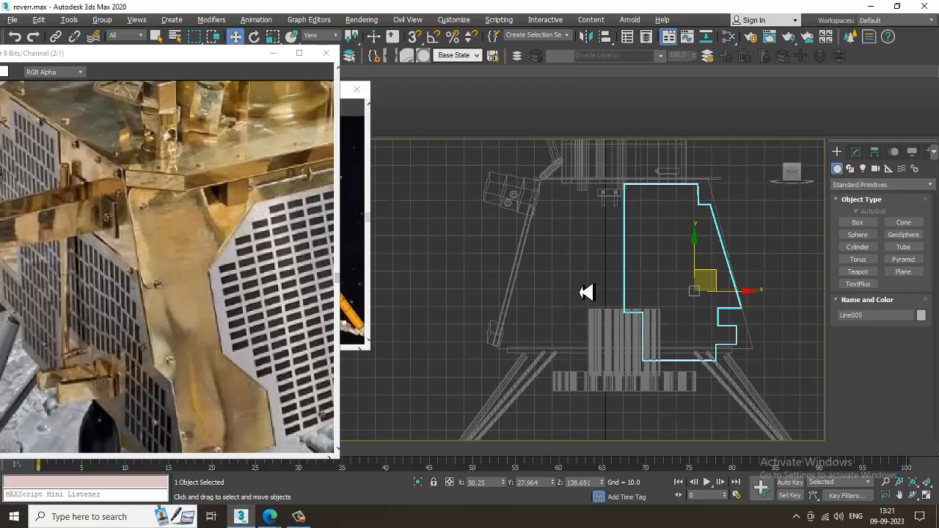
# With AutoGrid off, draw a closed stepped Line outline beside the existing stepped panel, following the body's sloping edge and notched at its lower outer corner.
pyautogui.click(850, 169)
pyautogui.click(858, 232)
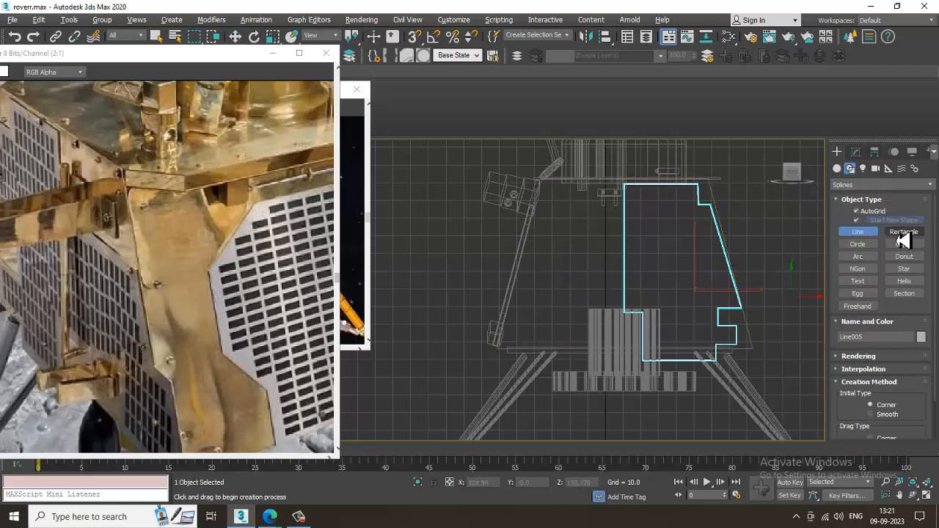
pyautogui.click(865, 211)
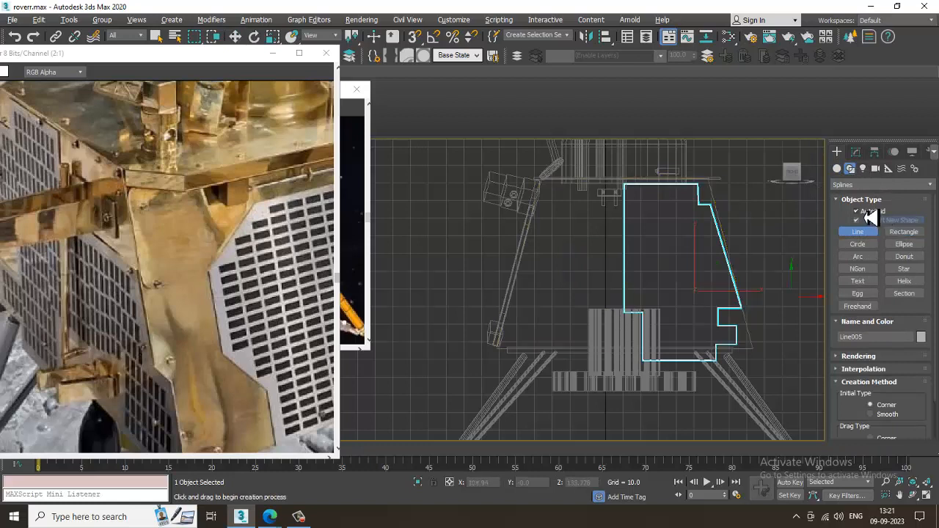
pyautogui.click(620, 299)
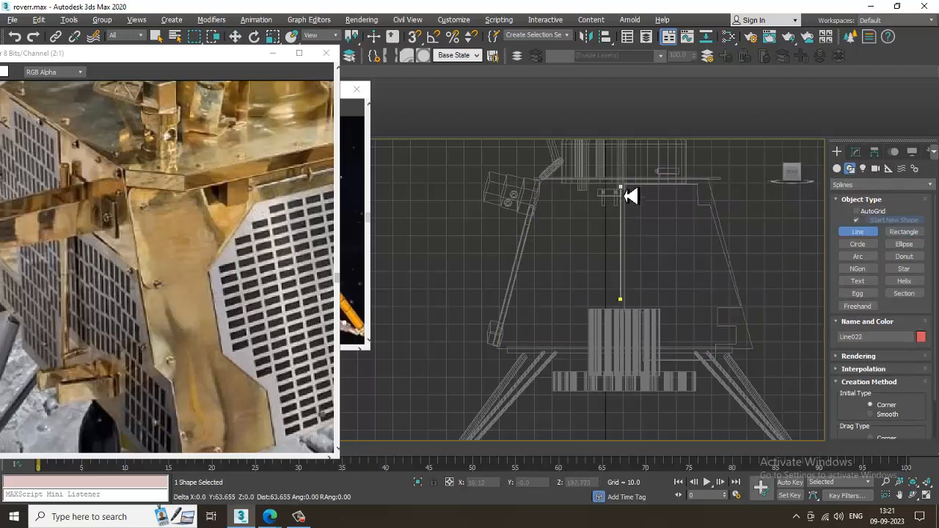
pyautogui.click(630, 196)
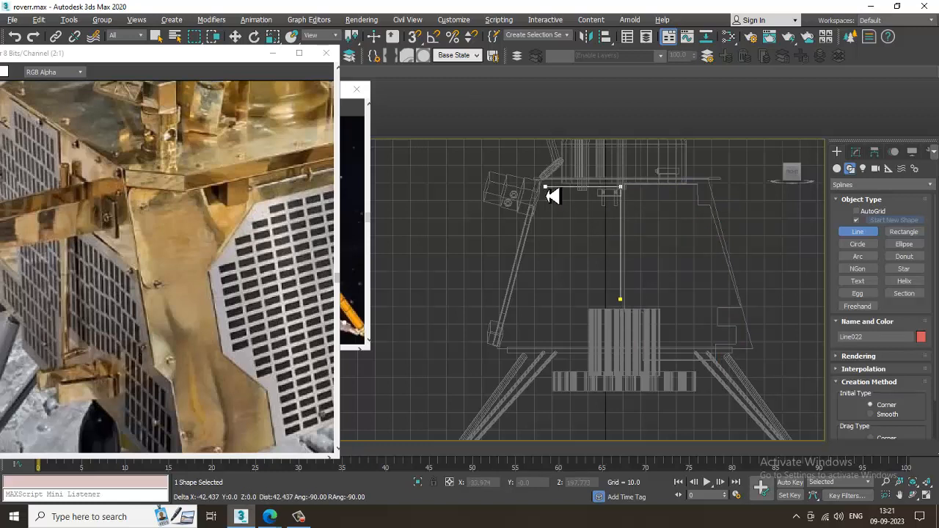
pyautogui.press('BackSpace')
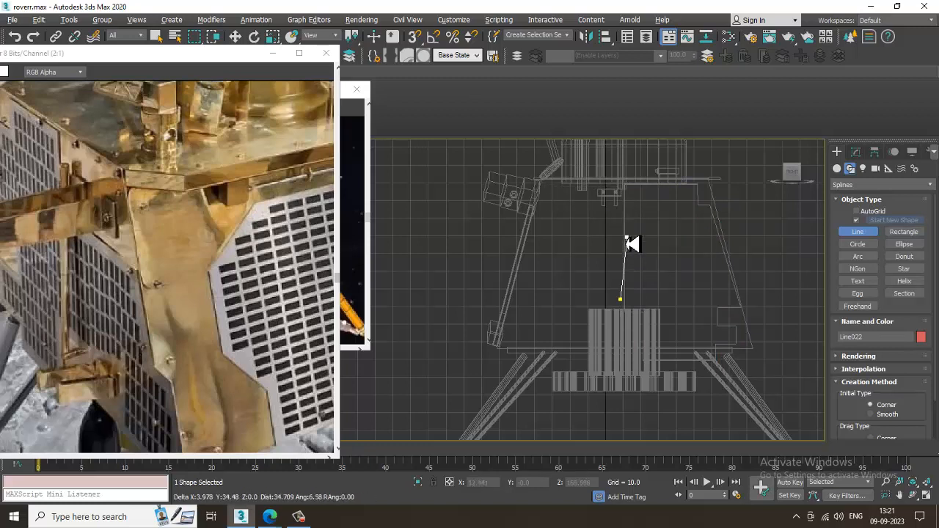
pyautogui.click(620, 232)
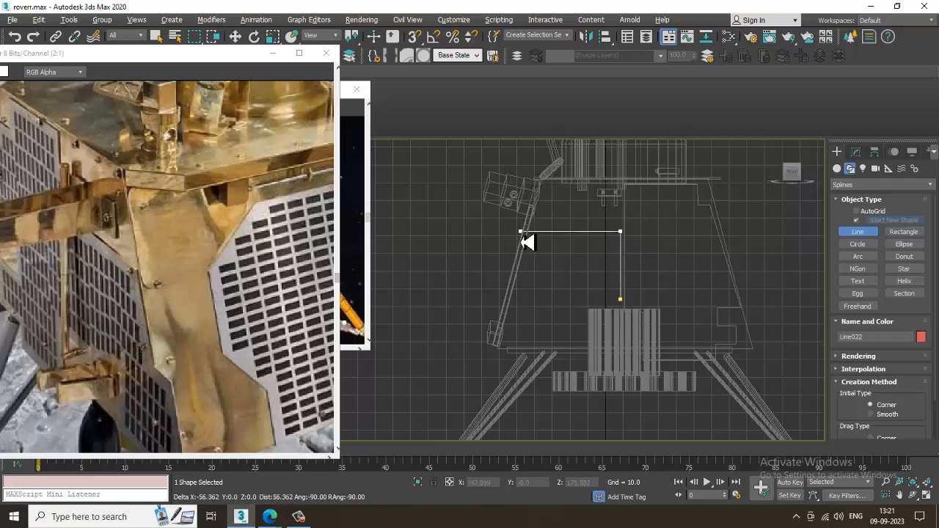
pyautogui.click(529, 233)
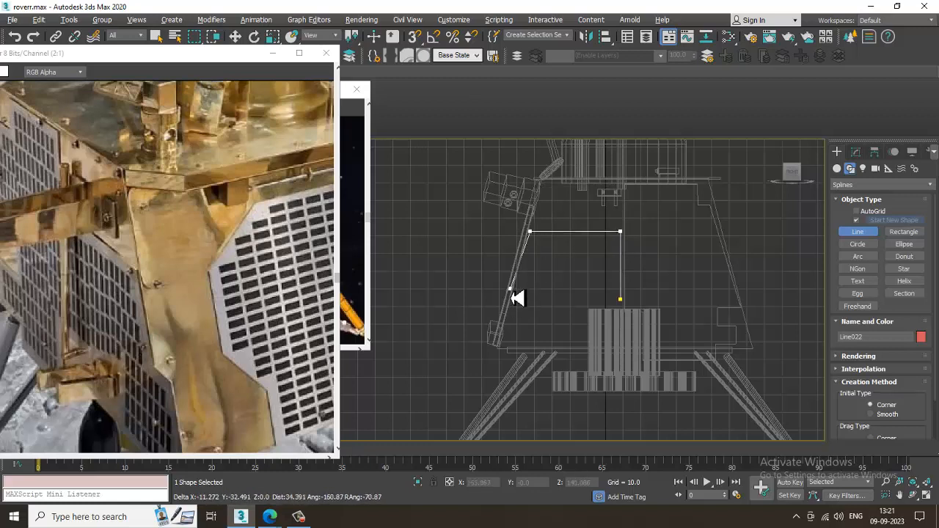
pyautogui.click(513, 296)
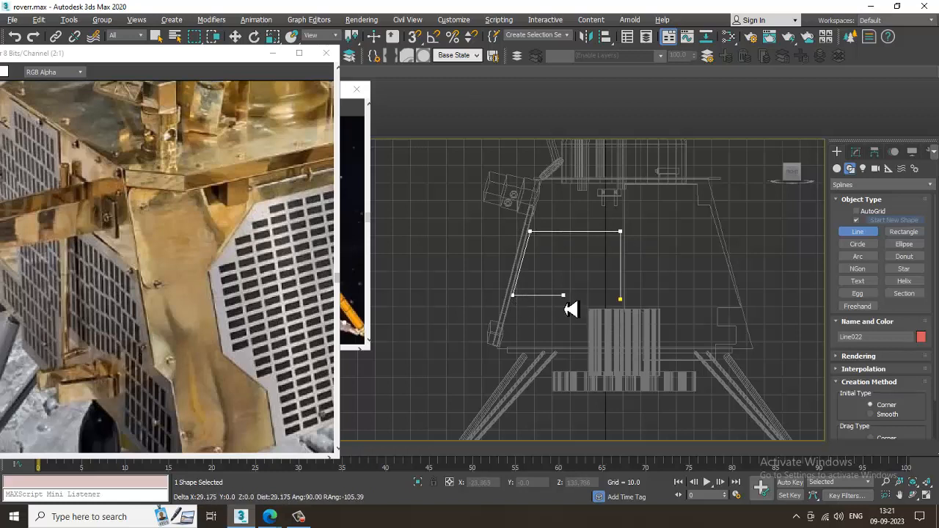
pyautogui.click(563, 295)
pyautogui.click(567, 355)
pyautogui.click(620, 347)
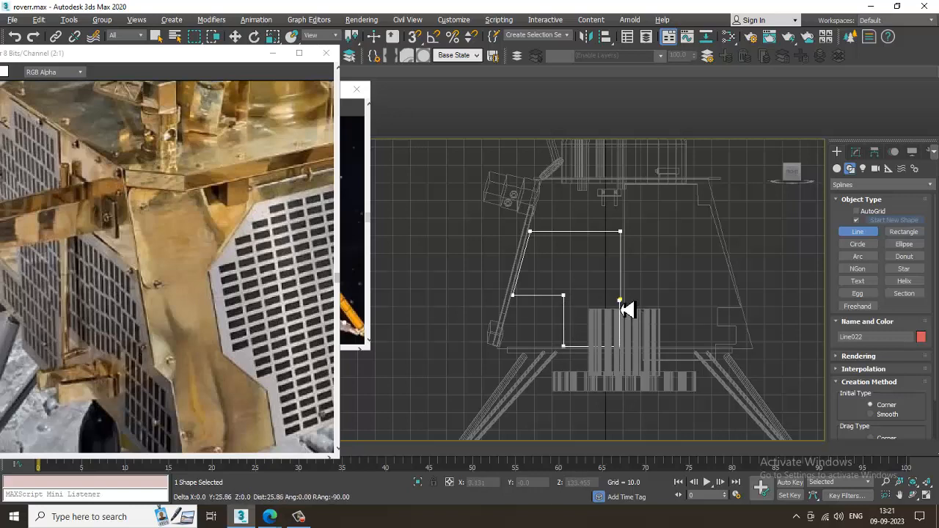
pyautogui.click(622, 306)
pyautogui.click(462, 298)
# Align the lower inner corner vertex of the new outline with its vertical inner edge, at about X 8.75.
pyautogui.press('w')
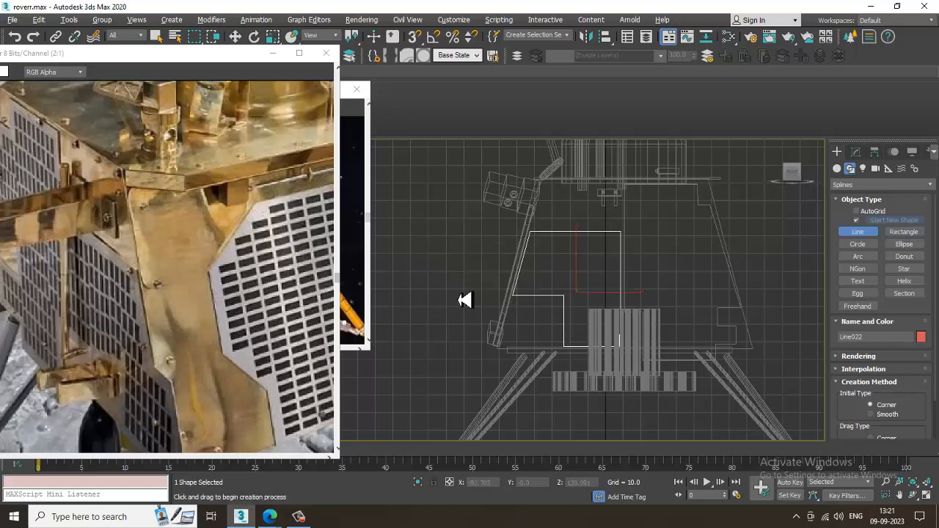
pyautogui.scroll(5, 587, 290)
pyautogui.press('1')
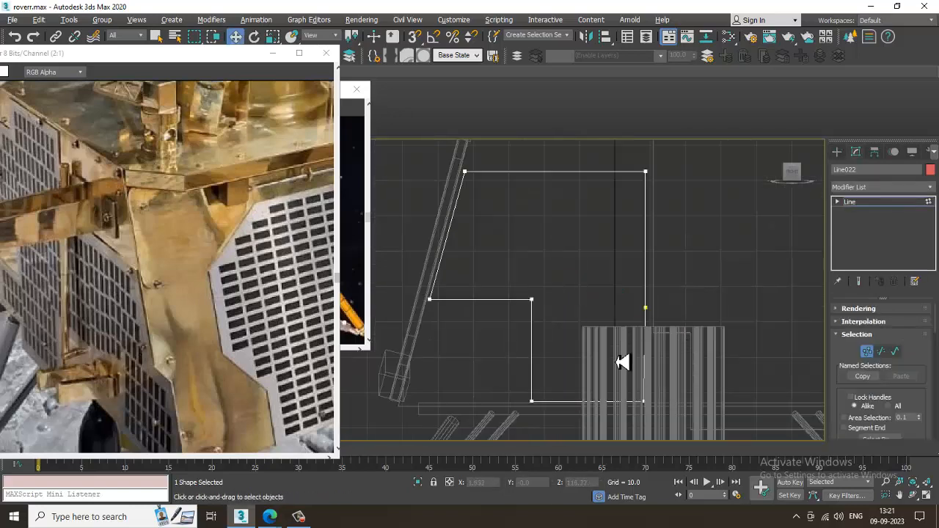
pyautogui.click(643, 402)
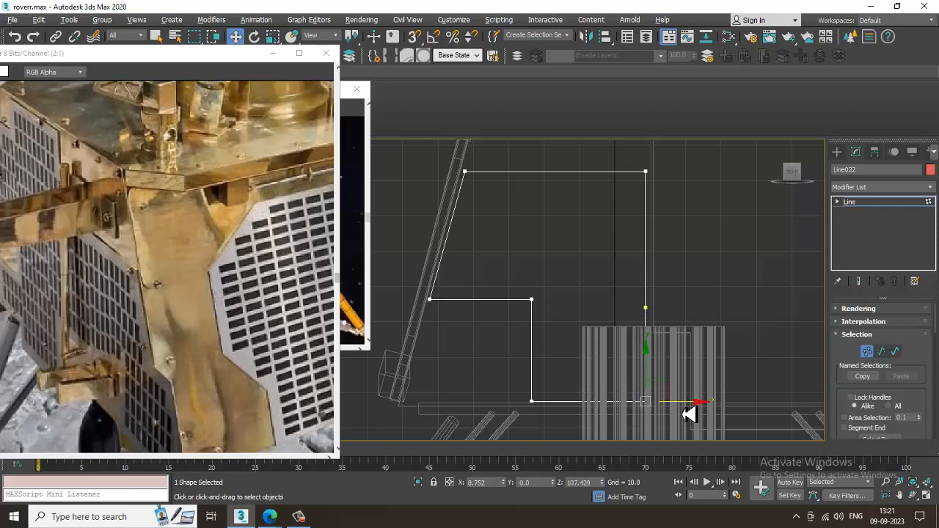
pyautogui.hotkey('alt', 'w')
pyautogui.press('z')
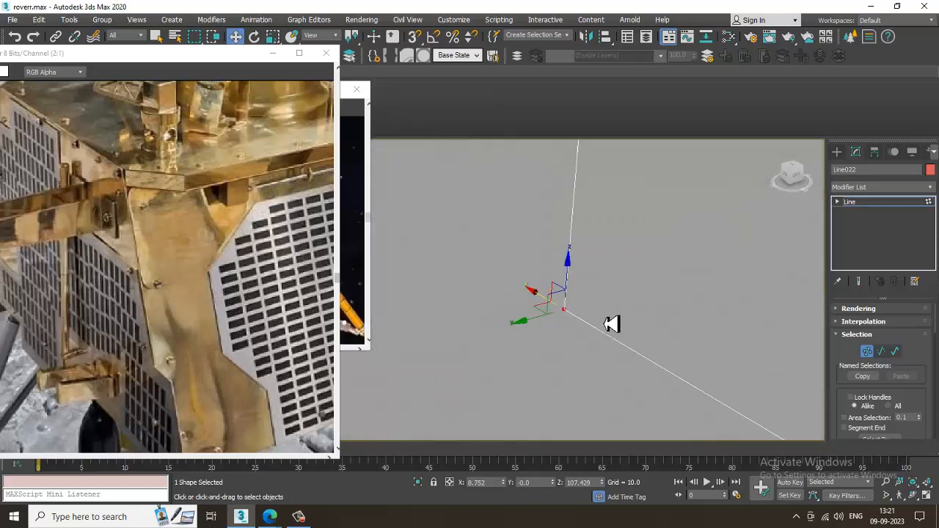
pyautogui.scroll(-10, 610, 321)
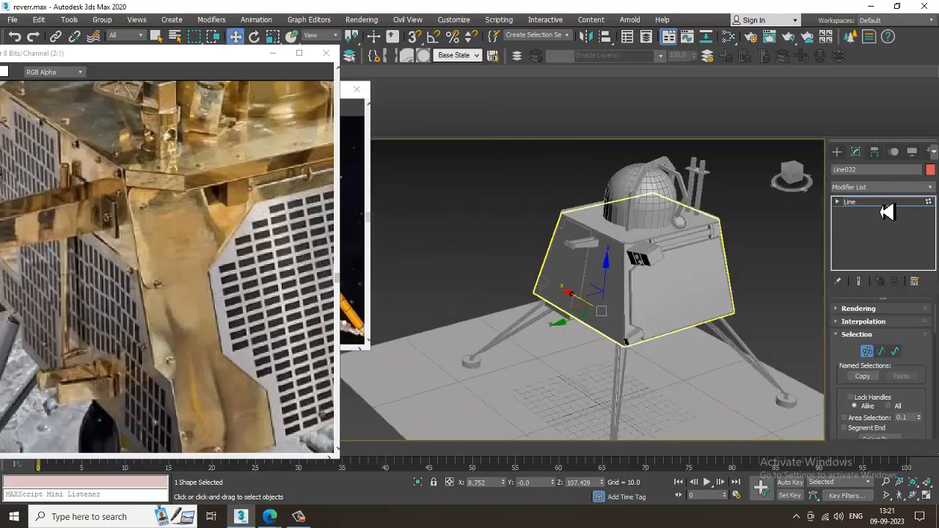
pyautogui.click(887, 212)
# Add an Extrude modifier to the stepped outline with an amount of 1.
pyautogui.scroll(3, 669, 289)
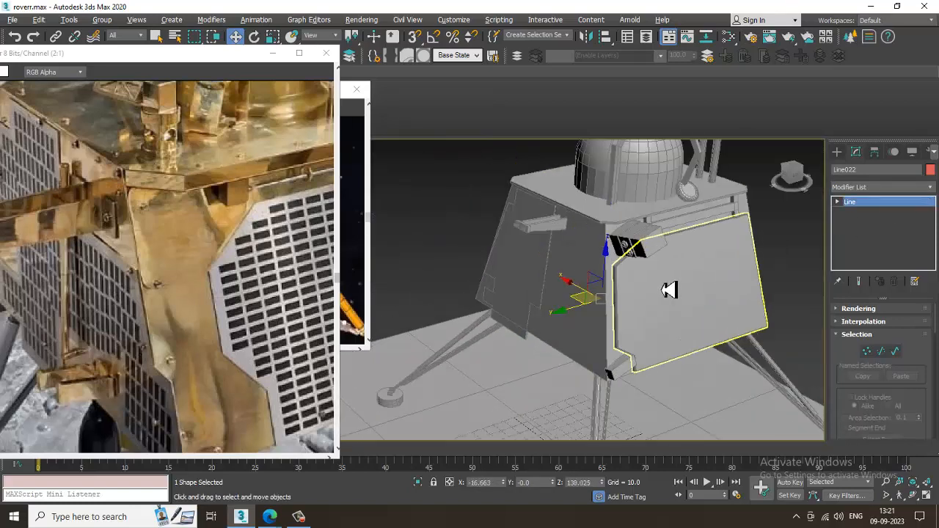
pyautogui.click(872, 189)
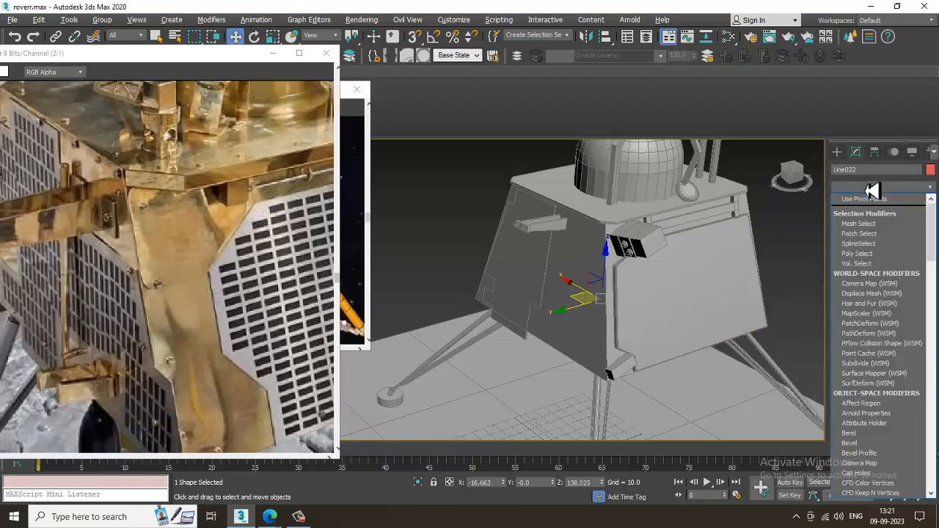
pyautogui.write('ex')
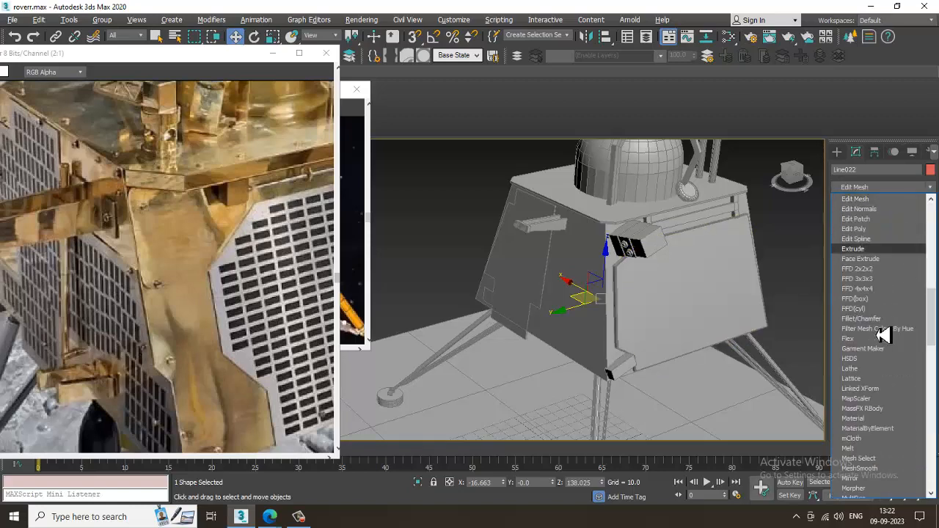
pyautogui.press('Return')
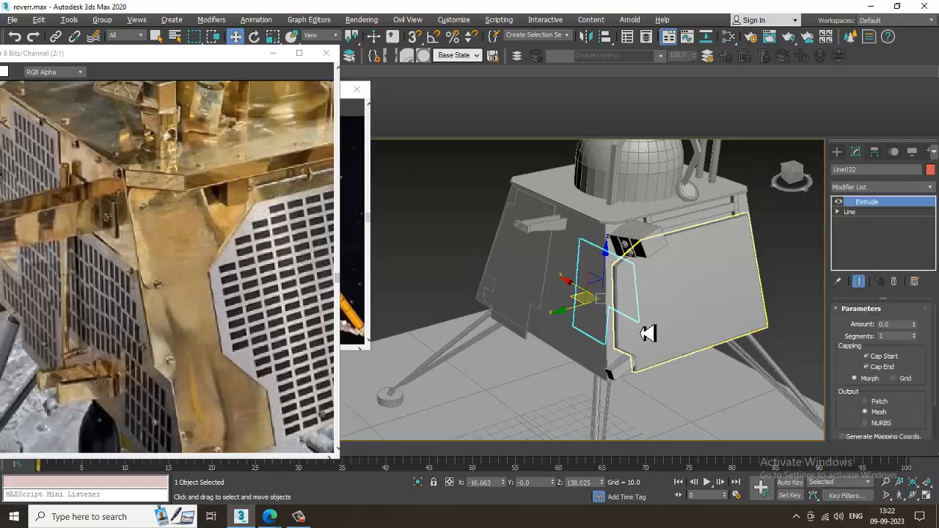
pyautogui.keyDown('alt'); pyautogui.moveTo(642, 333); pyautogui.dragTo(605, 307, button='middle'); pyautogui.keyUp('alt')
pyautogui.scroll(2, 603, 307)
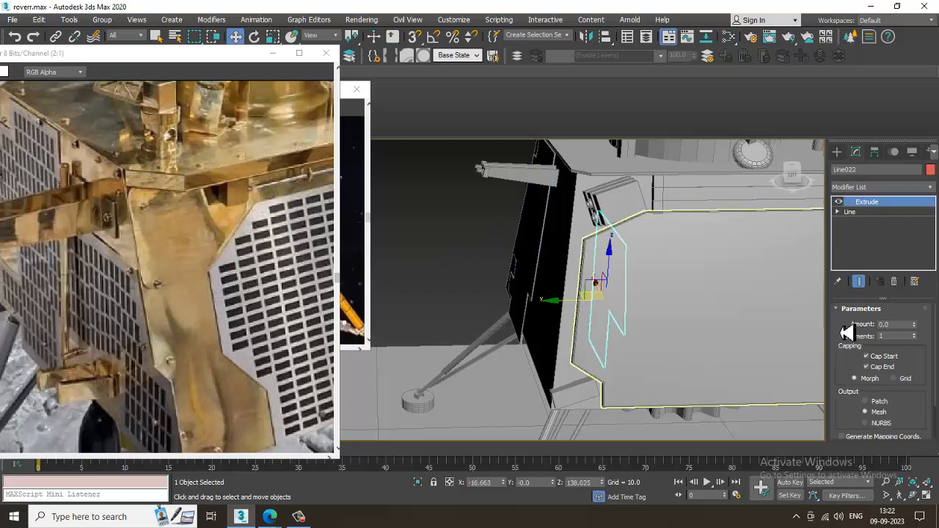
pyautogui.doubleClick(895, 325)
pyautogui.write('1')
pyautogui.press('Return')
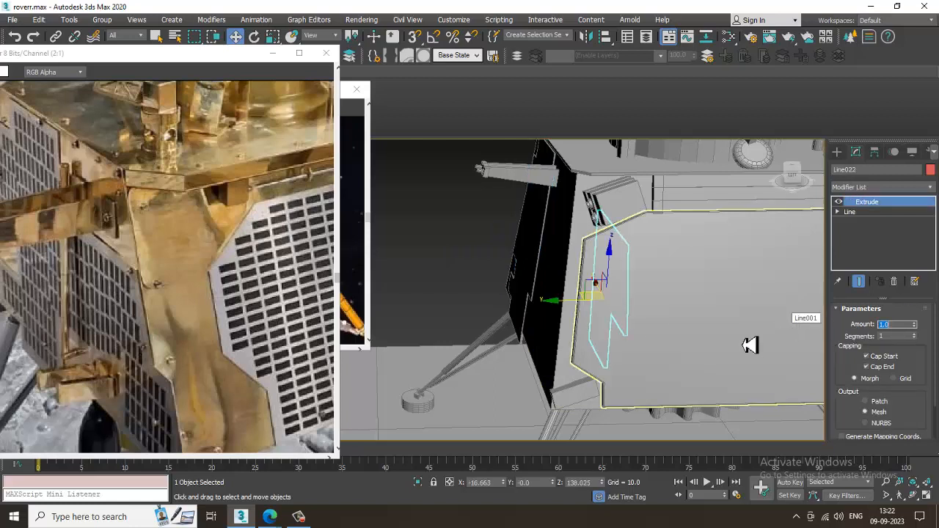
# Move the extruded panel outward along Y to about 28.7, level with the lander's sloping face.
pyautogui.moveTo(554, 313); pyautogui.dragTo(476, 324)
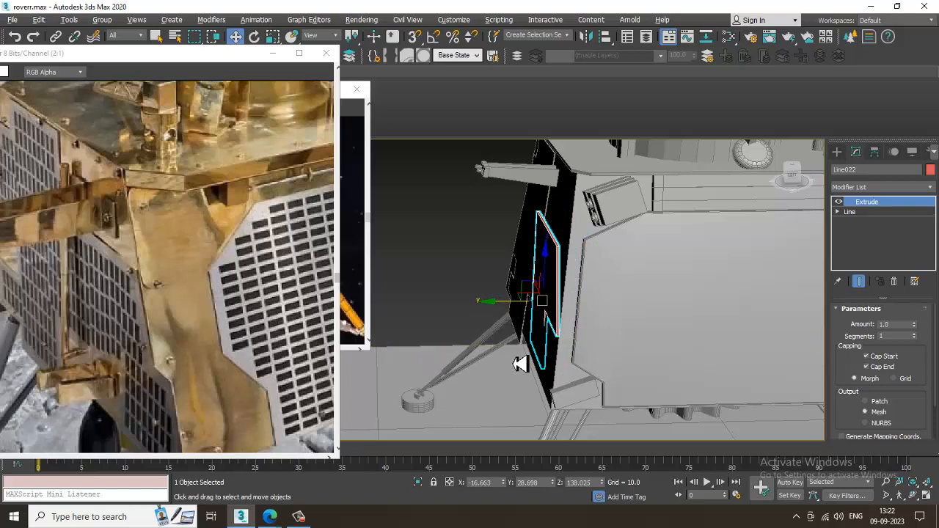
pyautogui.hotkey('alt', 'w')
pyautogui.hotkey('alt', 'w')
pyautogui.scroll(-3, 503, 310)
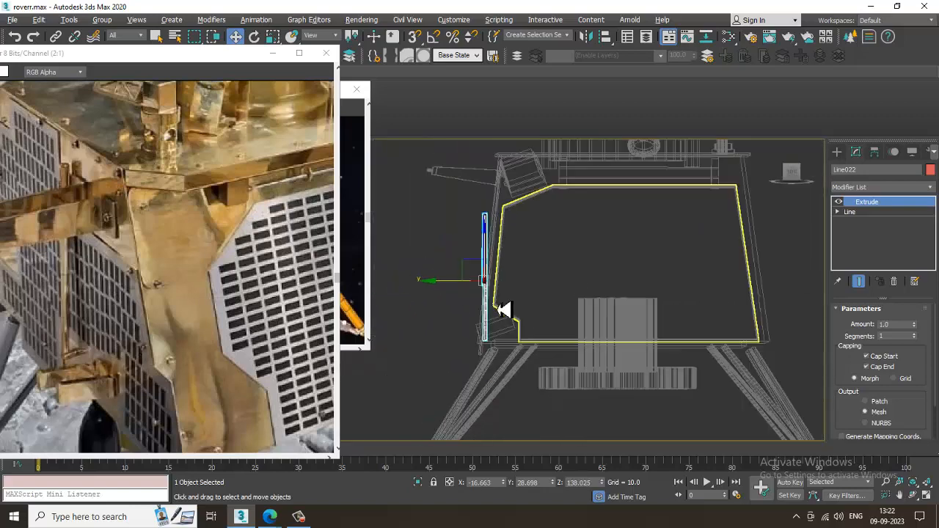
# Tilt the panel parallel to the lander's sloping face and seat it against that face at about Y 28.3.
pyautogui.scroll(3, 495, 294)
pyautogui.press('e')
pyautogui.moveTo(539, 268); pyautogui.dragTo(559, 265)
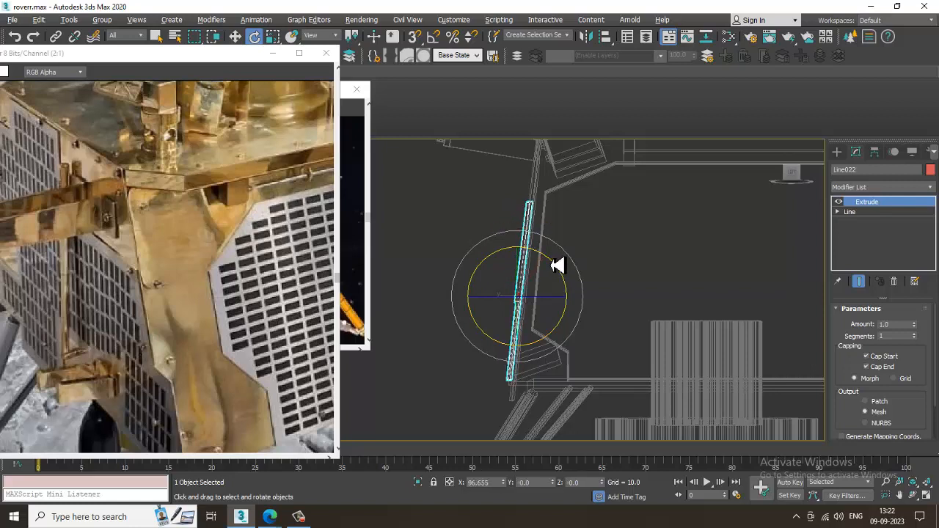
pyautogui.scroll(2, 452, 267)
pyautogui.press('w')
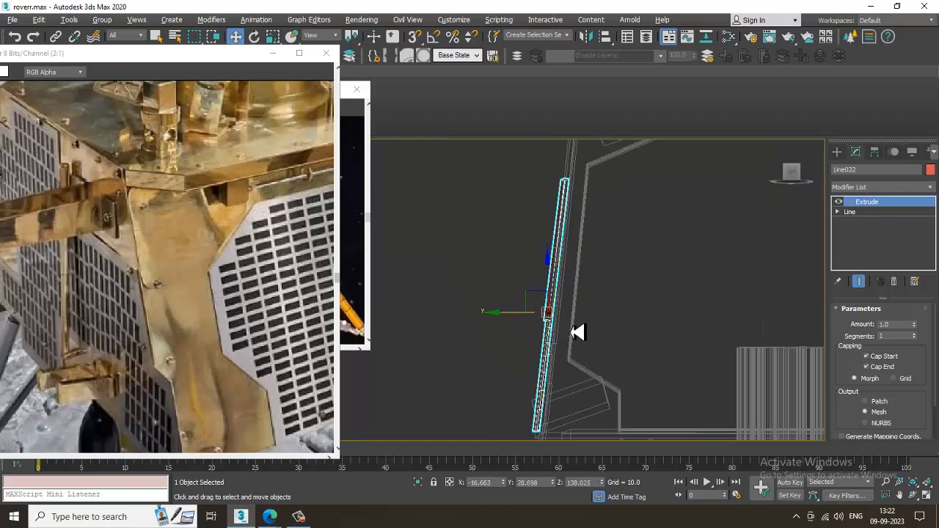
pyautogui.press('p')
pyautogui.scroll(-5, 555, 304)
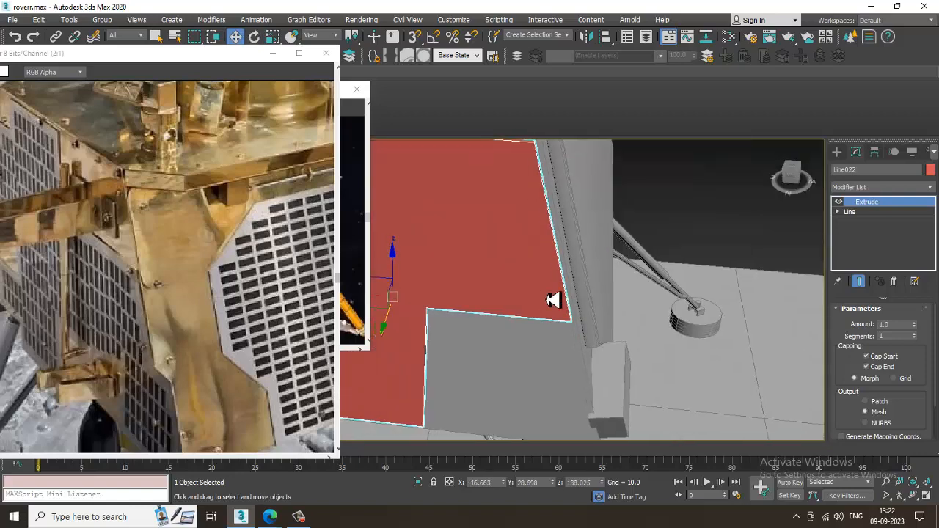
pyautogui.moveTo(591, 296)
pyautogui.keyDown('alt'); pyautogui.mouseDown(button='middle')
pyautogui.moveTo(608, 287)
pyautogui.moveTo(543, 301)
pyautogui.moveTo(583, 330)
pyautogui.moveTo(577, 300)
pyautogui.moveTo(549, 298)
pyautogui.moveTo(543, 310)
pyautogui.moveTo(558, 295)
pyautogui.moveTo(594, 295)
pyautogui.moveTo(626, 250)
pyautogui.moveTo(602, 254)
pyautogui.moveTo(671, 272)
pyautogui.moveTo(598, 267)
pyautogui.moveTo(595, 279)
pyautogui.moveTo(592, 266)
pyautogui.moveTo(653, 264)
pyautogui.moveTo(591, 260)
pyautogui.moveTo(595, 251)
pyautogui.moveTo(689, 273)
pyautogui.mouseUp(button='middle'); pyautogui.keyUp('alt')
# Create a box about 7 by 2.3 by 20.5 units with AutoGrid, projecting from the face beside the red panel's lower edge.
pyautogui.click(838, 151)
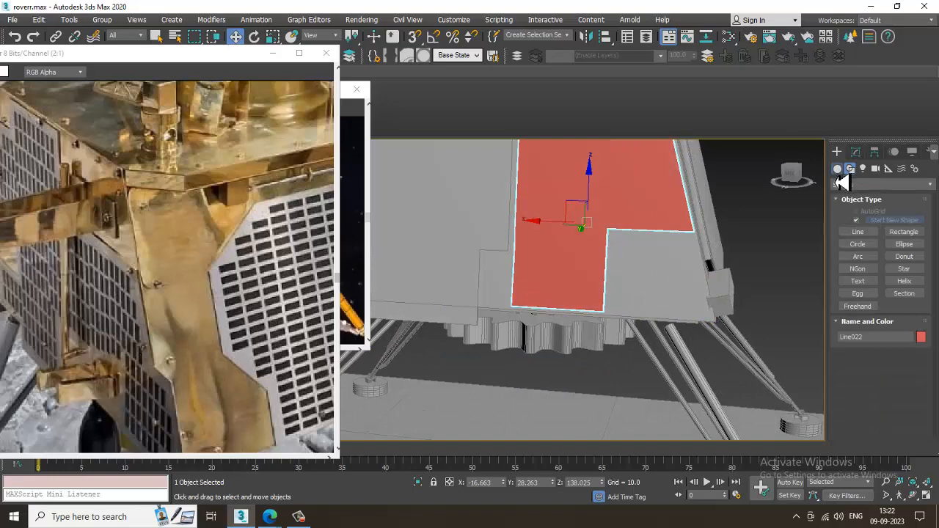
pyautogui.click(837, 168)
pyautogui.click(857, 222)
pyautogui.keyDown('alt'); pyautogui.moveTo(646, 308); pyautogui.dragTo(608, 249, button='middle'); pyautogui.keyUp('alt')
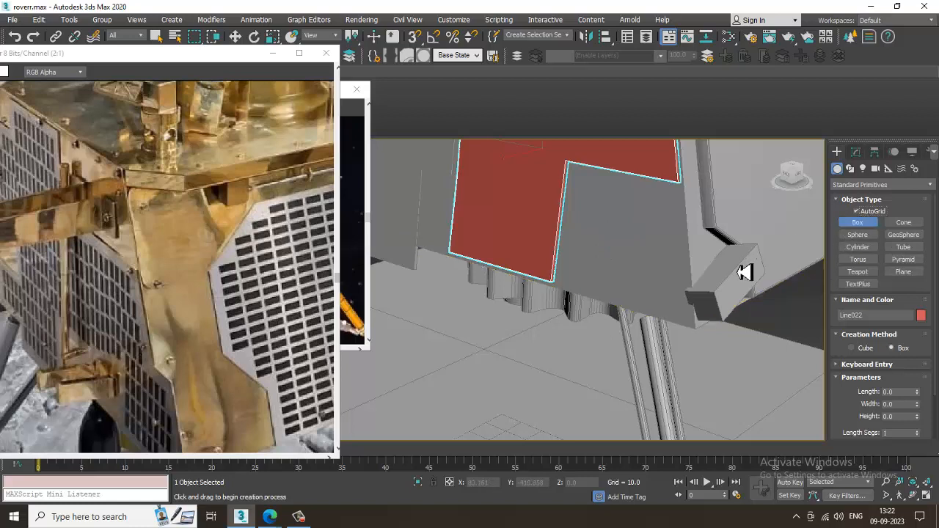
pyautogui.moveTo(603, 248); pyautogui.dragTo(613, 276)
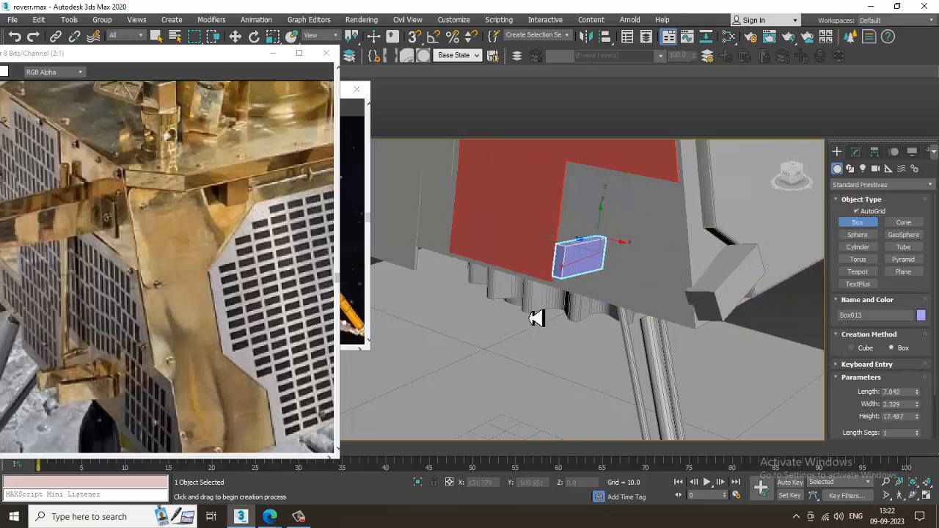
pyautogui.keyDown('alt'); pyautogui.moveTo(520, 249); pyautogui.dragTo(587, 272, button='middle'); pyautogui.keyUp('alt')
pyautogui.press('w')
# Adjust the projecting box to a length of about 6.4 and a height of about 17.9.
pyautogui.click(856, 152)
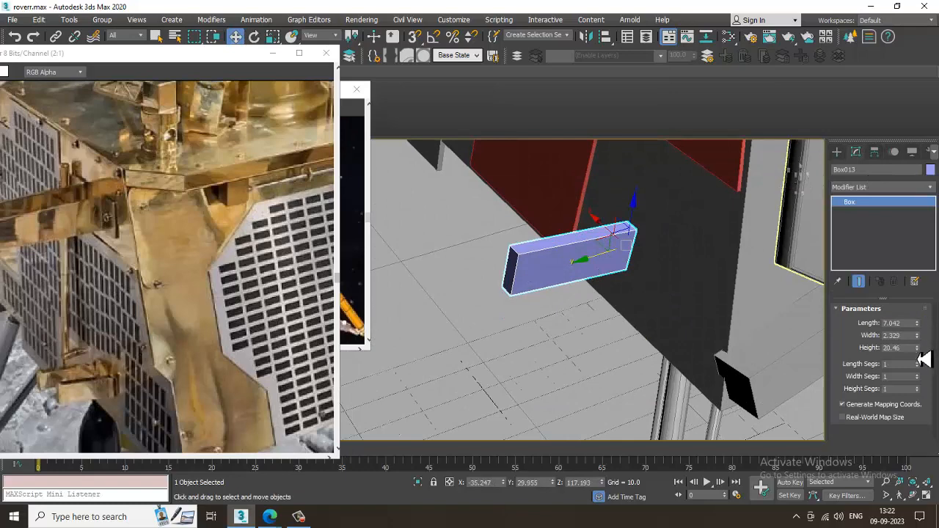
pyautogui.moveTo(918, 351); pyautogui.dragTo(920, 361)
pyautogui.keyDown('alt'); pyautogui.moveTo(618, 286); pyautogui.dragTo(887, 322, button='middle'); pyautogui.keyUp('alt')
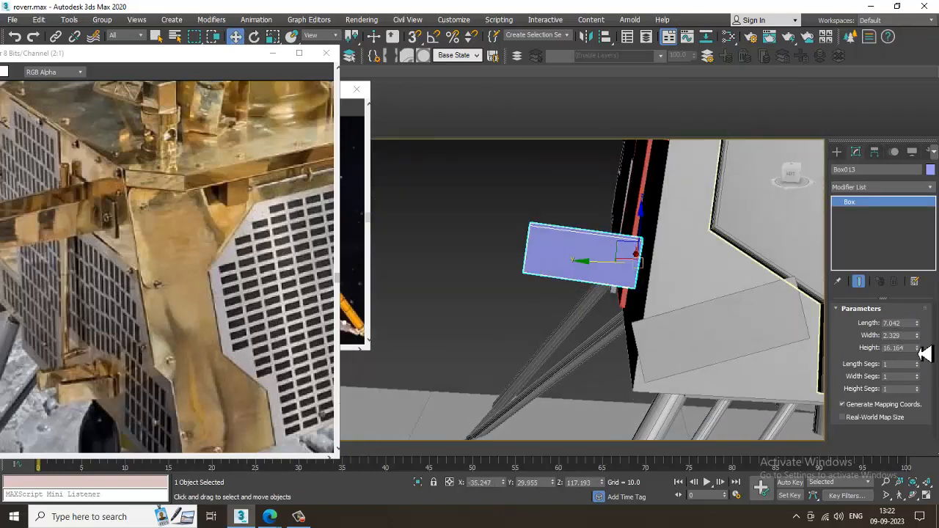
pyautogui.moveTo(923, 354); pyautogui.dragTo(922, 335)
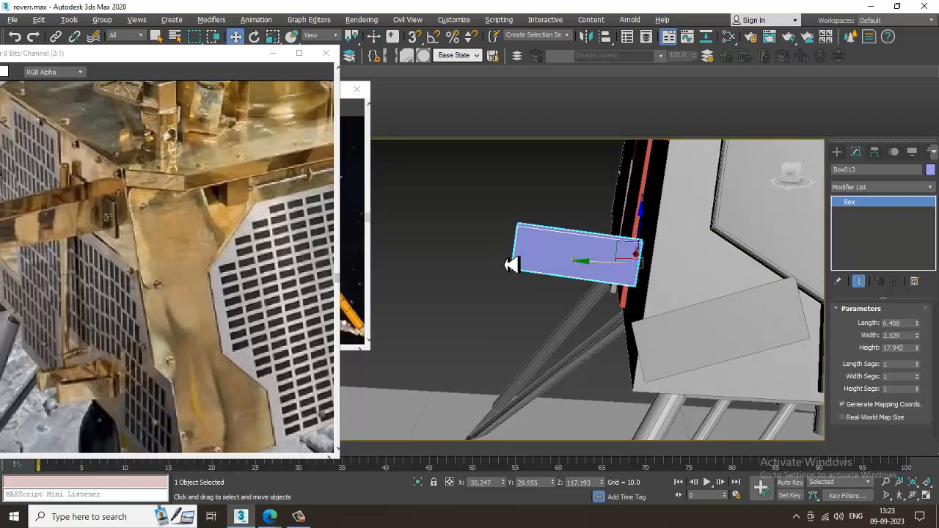
# Convert the projecting box to an editable poly and add an edge loop near its outer end with Swift Loop.
pyautogui.keyDown('alt'); pyautogui.moveTo(512, 265); pyautogui.dragTo(624, 247, button='middle'); pyautogui.keyUp('alt')
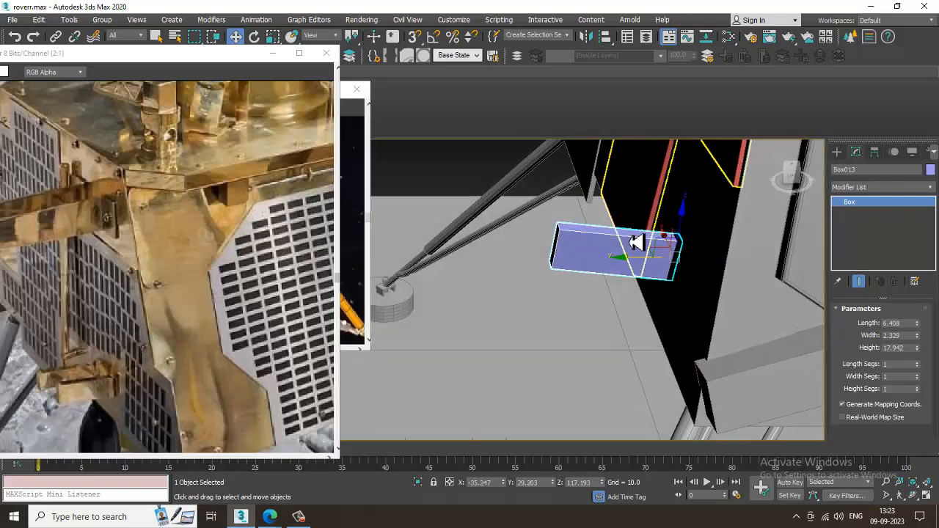
pyautogui.rightClick(623, 242)
pyautogui.moveTo(708, 356)
pyautogui.click(767, 365)
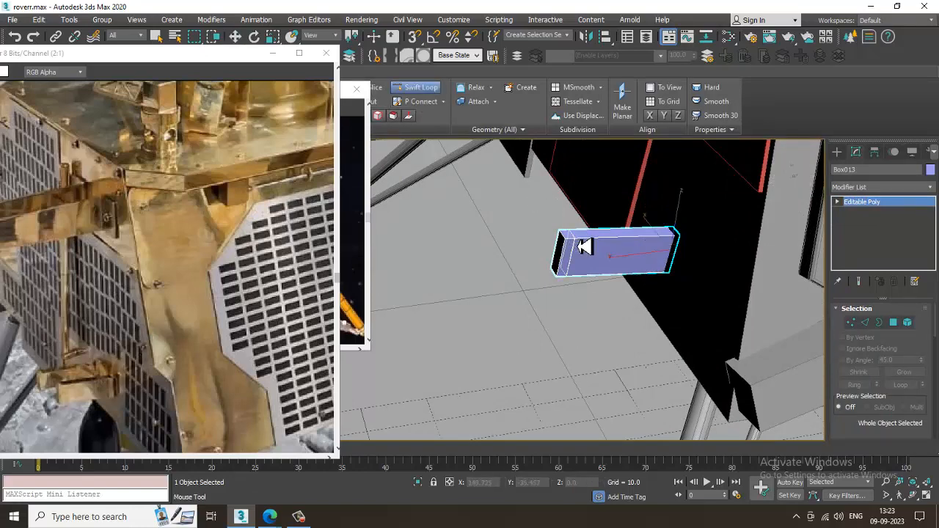
pyautogui.keyDown('alt'); pyautogui.moveTo(590, 249); pyautogui.dragTo(705, 257, button='middle'); pyautogui.keyUp('alt')
pyautogui.scroll(3, 705, 257)
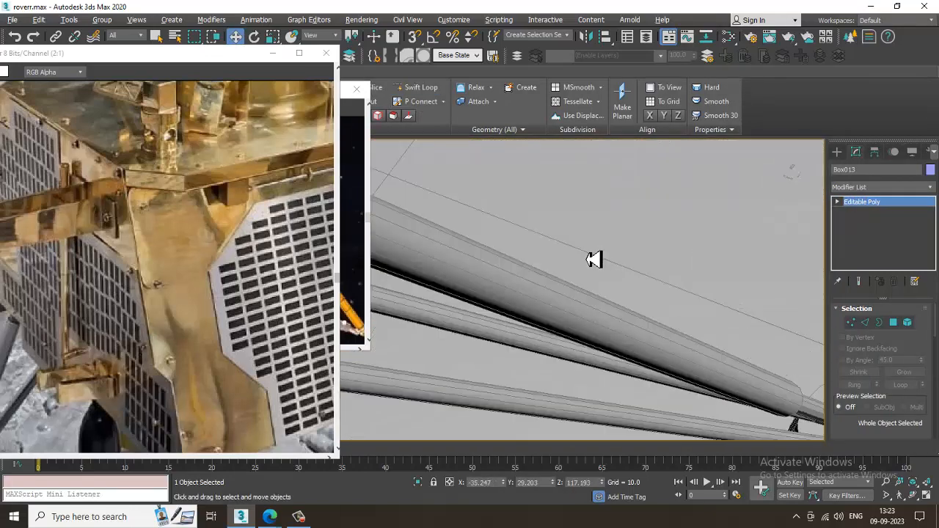
pyautogui.scroll(-5, 595, 260)
pyautogui.scroll(5, 587, 259)
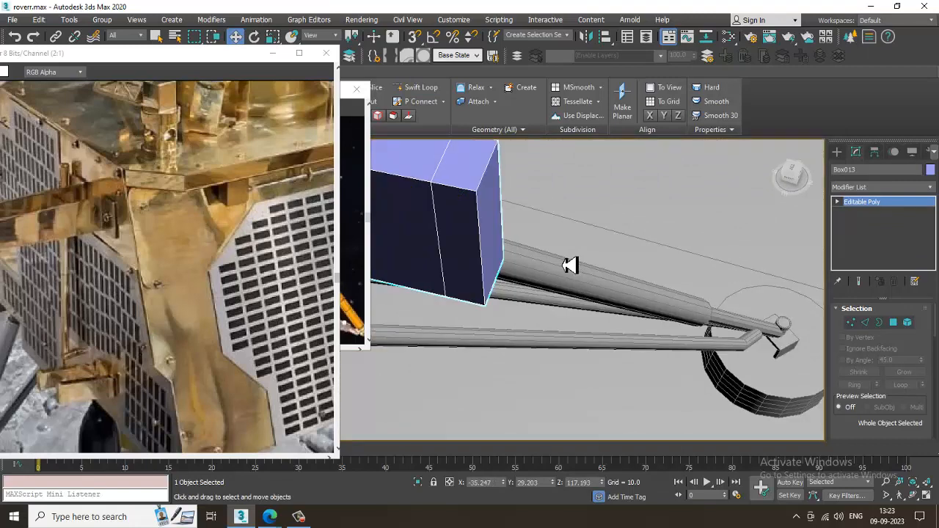
# Shift the outer end polygon of the projecting box slightly sideways to angle its tip section.
pyautogui.press('4')
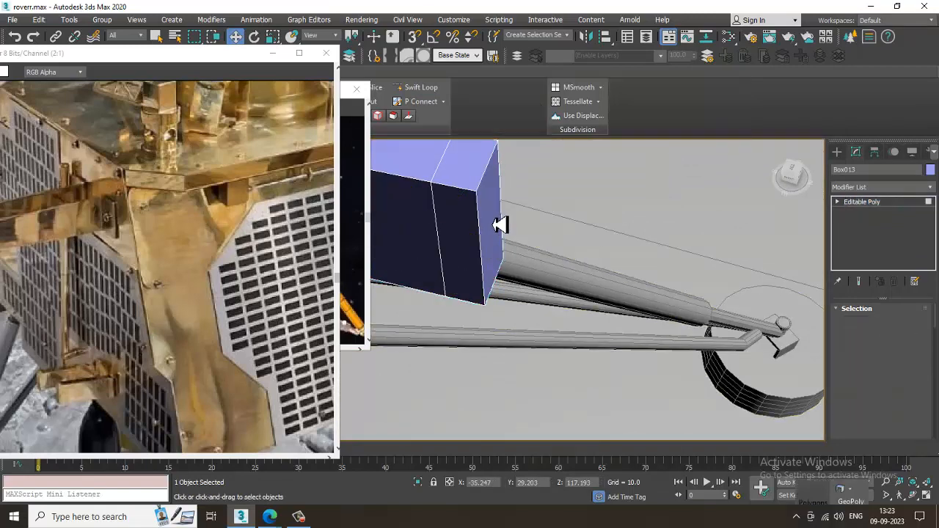
pyautogui.click(499, 225)
pyautogui.press('e')
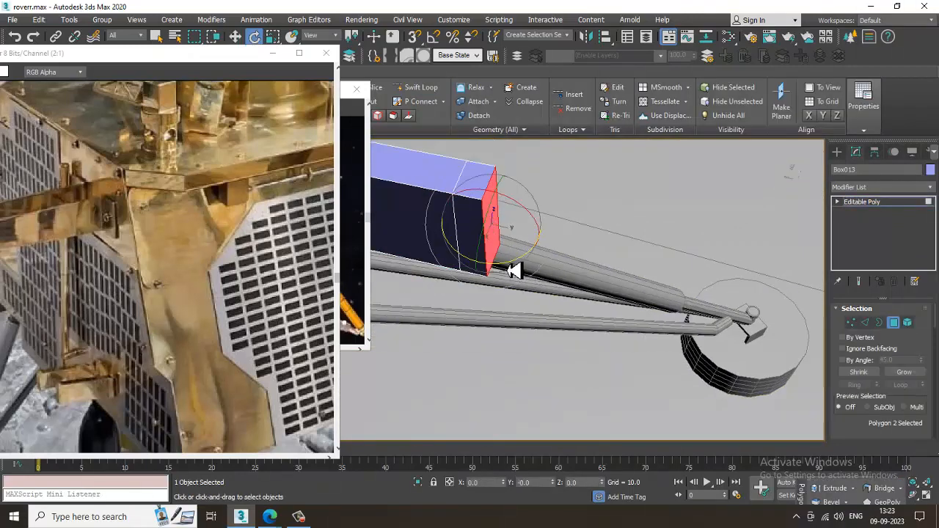
pyautogui.keyDown('alt'); pyautogui.moveTo(514, 270); pyautogui.dragTo(481, 273, button='middle'); pyautogui.keyUp('alt')
pyautogui.press('w')
pyautogui.moveTo(457, 256); pyautogui.dragTo(447, 259)
pyautogui.scroll(-4, 447, 258)
pyautogui.keyDown('alt'); pyautogui.moveTo(447, 258); pyautogui.dragTo(599, 229, button='middle'); pyautogui.keyUp('alt')
pyautogui.scroll(3, 524, 222)
pyautogui.click(882, 205)
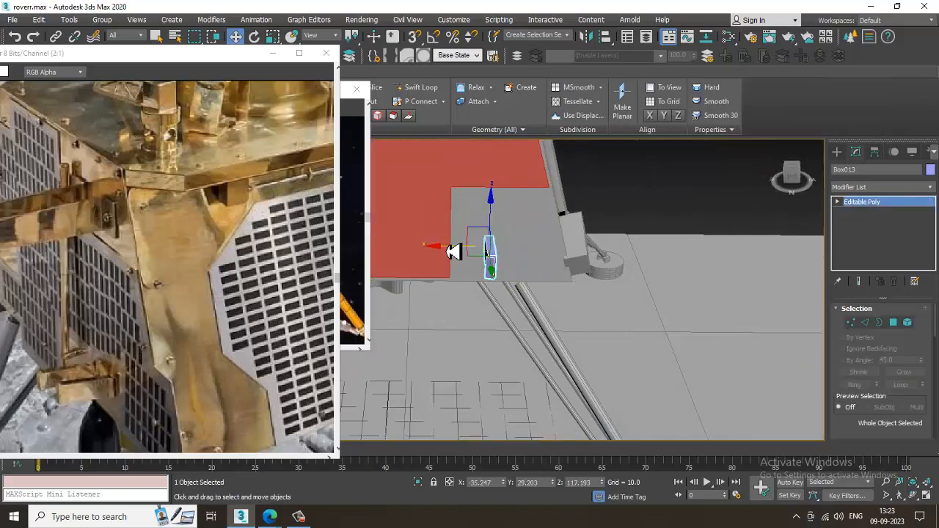
# Move the angled bracket box along X to about -40.5, on the bare area beside the red panel's lower edge.
pyautogui.keyDown('alt'); pyautogui.moveTo(563, 274); pyautogui.dragTo(534, 247, button='middle'); pyautogui.keyUp('alt')
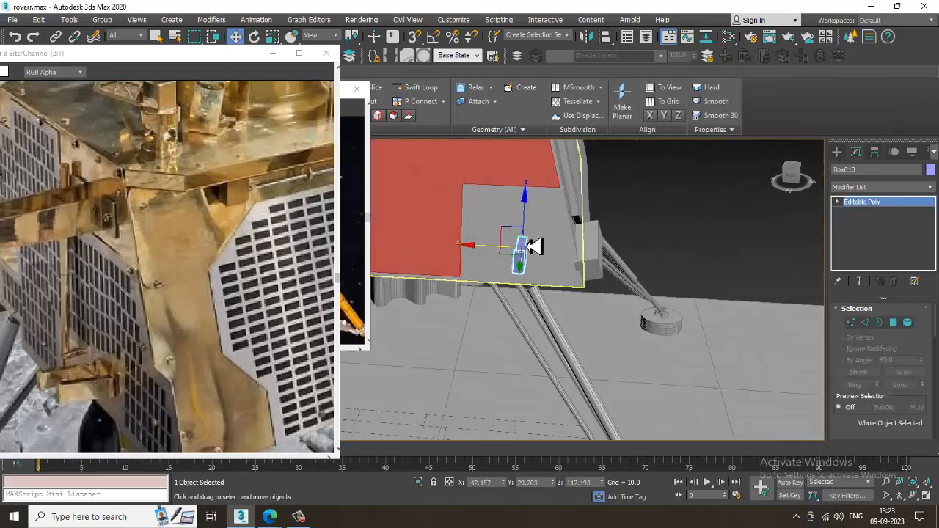
pyautogui.keyDown('alt'); pyautogui.moveTo(480, 258); pyautogui.dragTo(483, 253, button='middle'); pyautogui.keyUp('alt')
pyautogui.moveTo(486, 248); pyautogui.dragTo(518, 295)
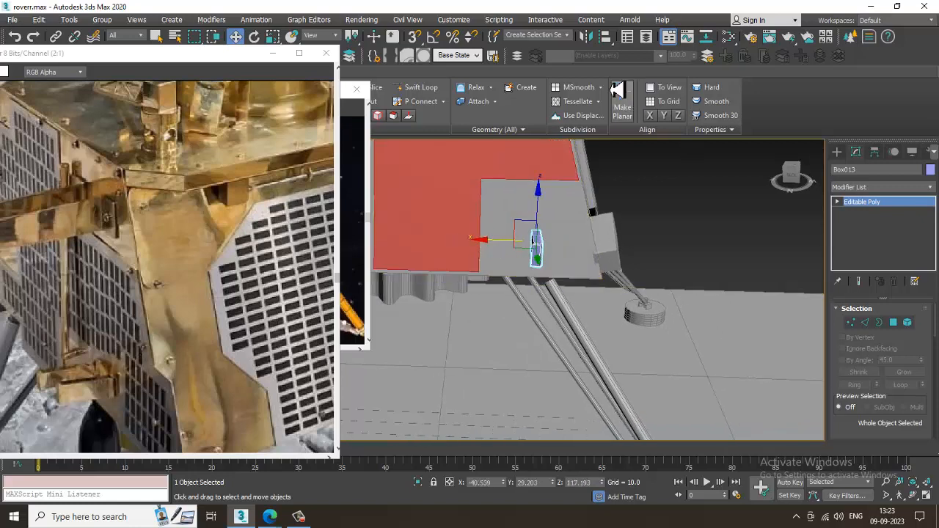
# Mirror the bracket box across X as a copy and place the copy at about X -32.
pyautogui.click(589, 38)
pyautogui.click(459, 285)
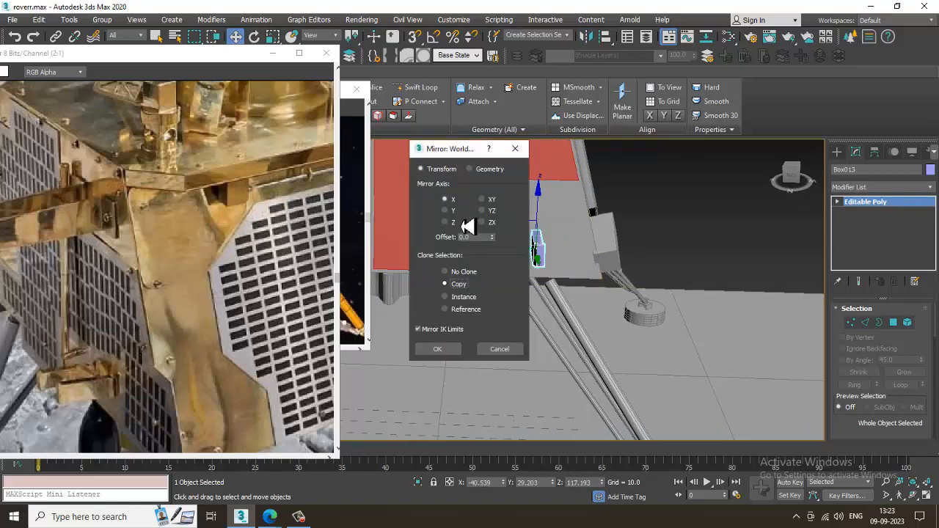
pyautogui.click(439, 351)
pyautogui.moveTo(499, 247); pyautogui.dragTo(477, 252)
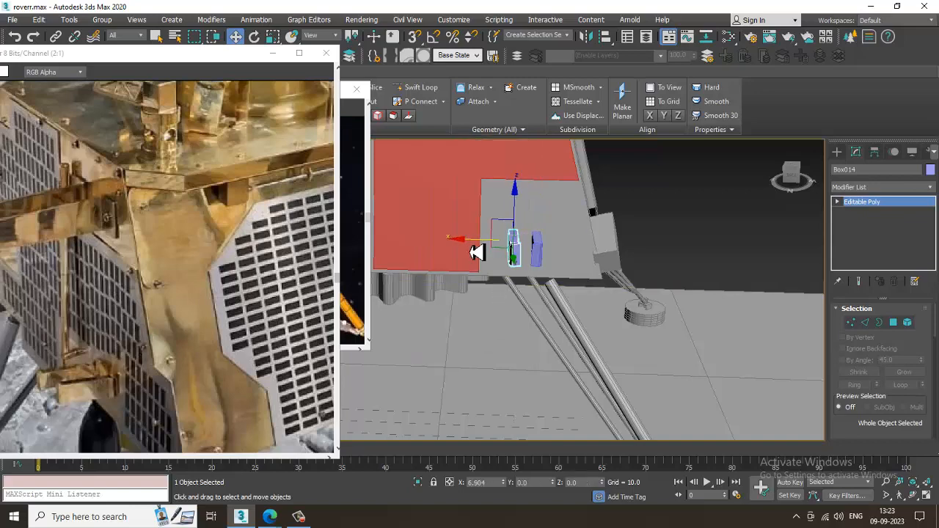
# Compare the lander's side face and brackets with the gold arm and side panels in reference photo 2.png.
pyautogui.keyDown('alt'); pyautogui.moveTo(583, 253); pyautogui.dragTo(575, 296, button='middle'); pyautogui.keyUp('alt')
pyautogui.scroll(-3, 514, 268)
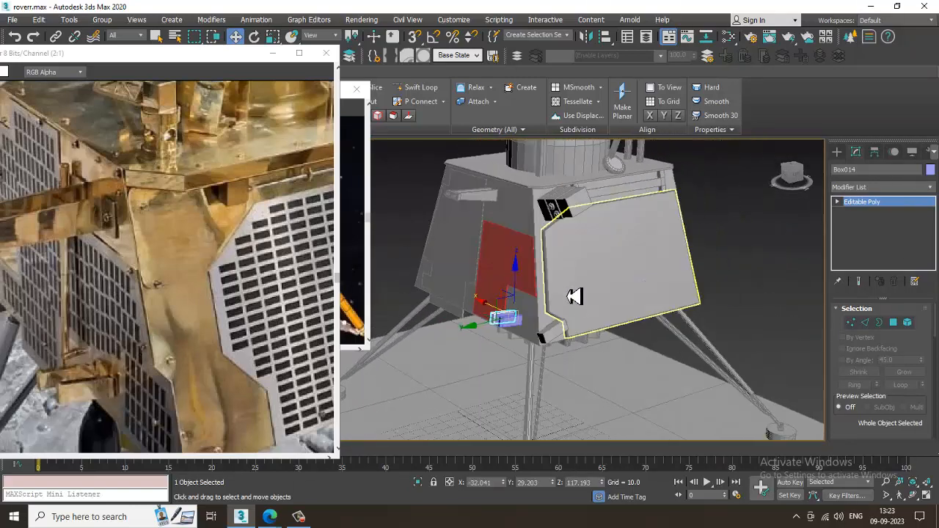
pyautogui.moveTo(226, 310); pyautogui.dragTo(220, 306, button='middle')
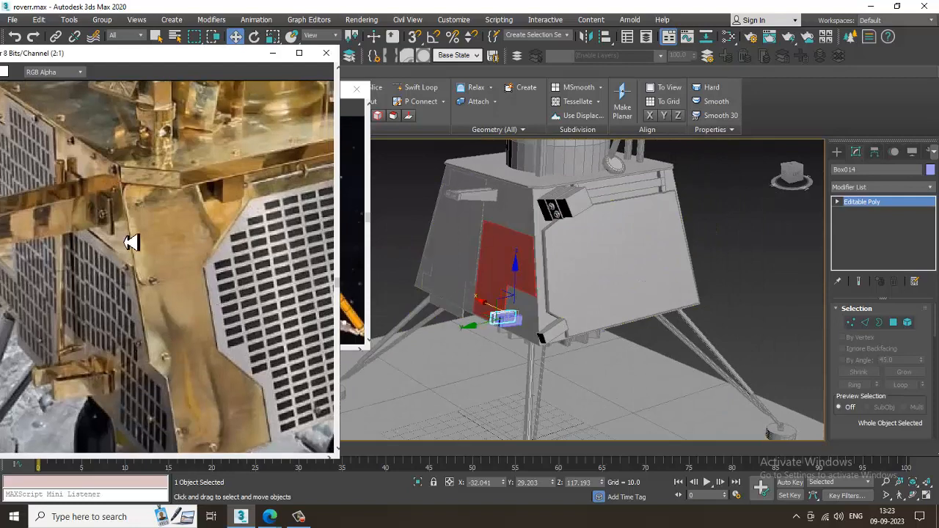
pyautogui.moveTo(132, 243); pyautogui.dragTo(183, 282, button='middle')
pyautogui.moveTo(572, 271); pyautogui.dragTo(588, 290, button='middle')
pyautogui.moveTo(126, 290); pyautogui.dragTo(203, 289, button='middle')
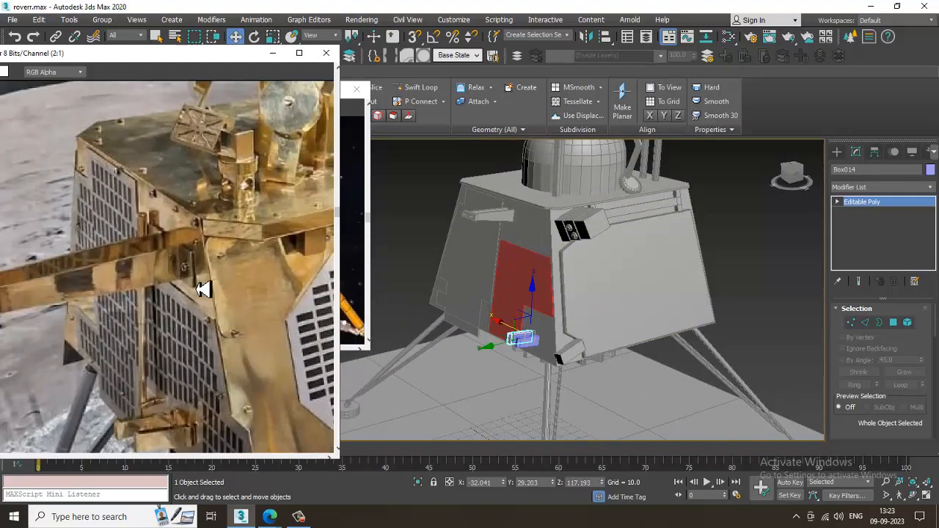
pyautogui.scroll(-1, 115, 303)
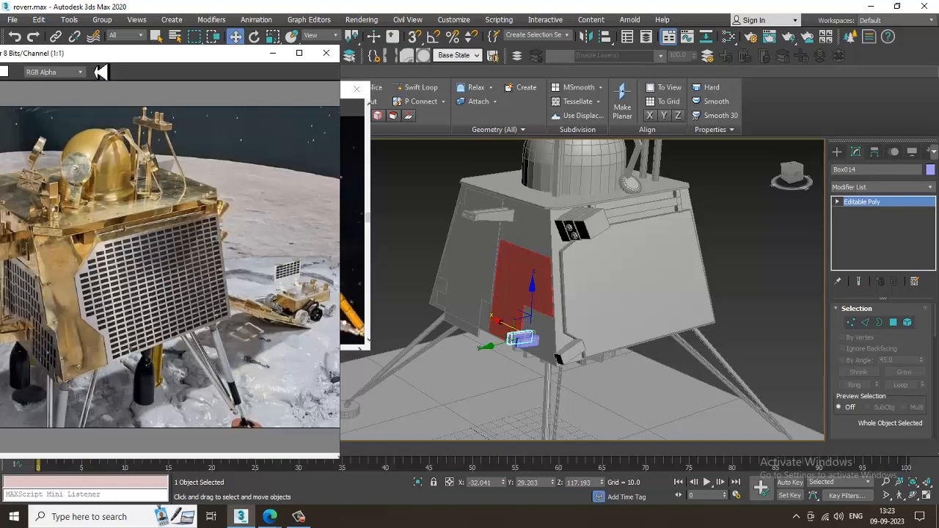
pyautogui.moveTo(100, 71); pyautogui.dragTo(255, 70)
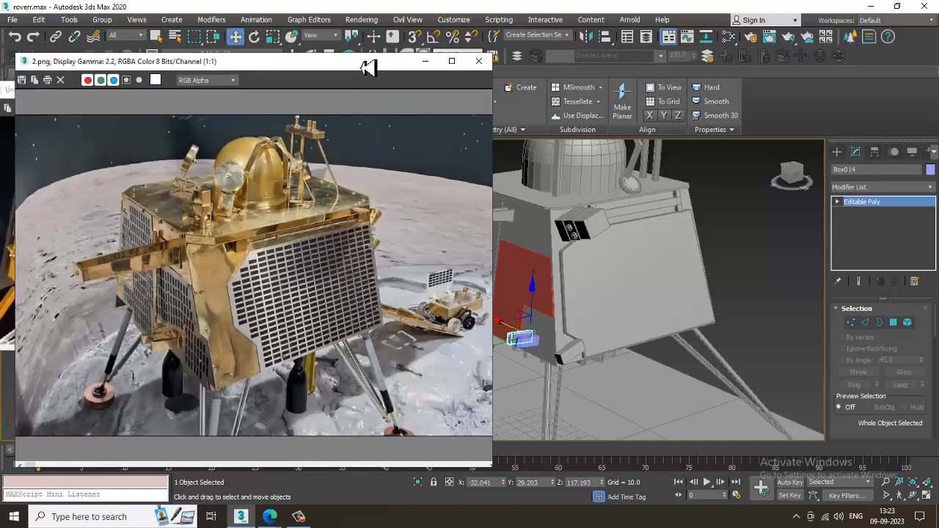
pyautogui.moveTo(369, 67); pyautogui.dragTo(170, 66)
# Select the upper arm bracket together with its two cylindrical pegs and scale them up uniformly.
pyautogui.keyDown('alt'); pyautogui.moveTo(597, 250); pyautogui.dragTo(550, 301, button='middle'); pyautogui.keyUp('alt')
pyautogui.scroll(2, 519, 229)
pyautogui.click(512, 229)
pyautogui.click(507, 218)
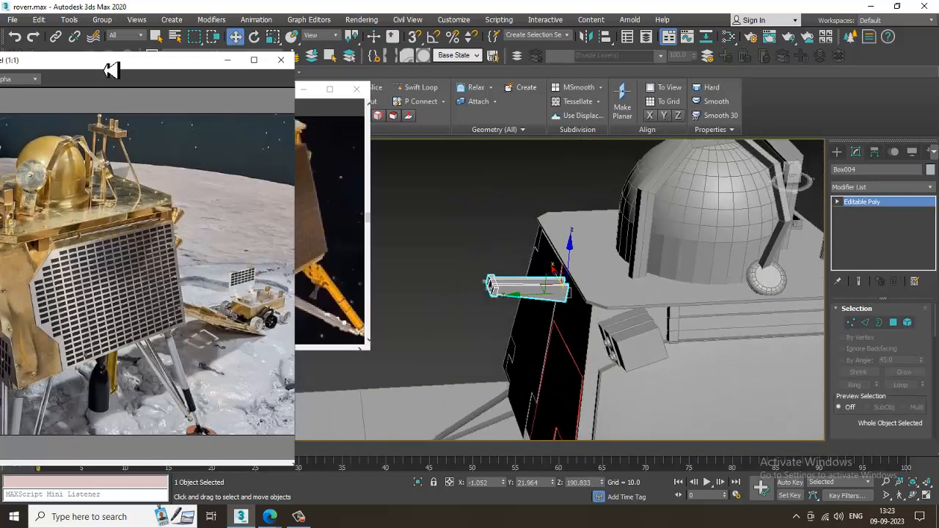
pyautogui.moveTo(111, 68); pyautogui.dragTo(312, 70)
pyautogui.keyDown('alt'); pyautogui.moveTo(612, 278); pyautogui.dragTo(642, 291, button='middle'); pyautogui.keyUp('alt')
pyautogui.scroll(3, 600, 269)
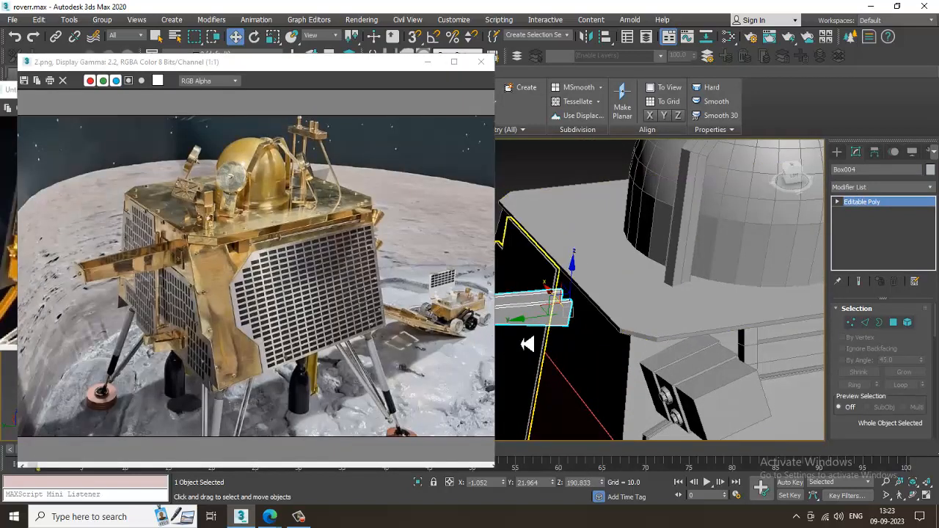
pyautogui.keyDown('alt'); pyautogui.moveTo(528, 344); pyautogui.dragTo(677, 286, button='middle'); pyautogui.keyUp('alt')
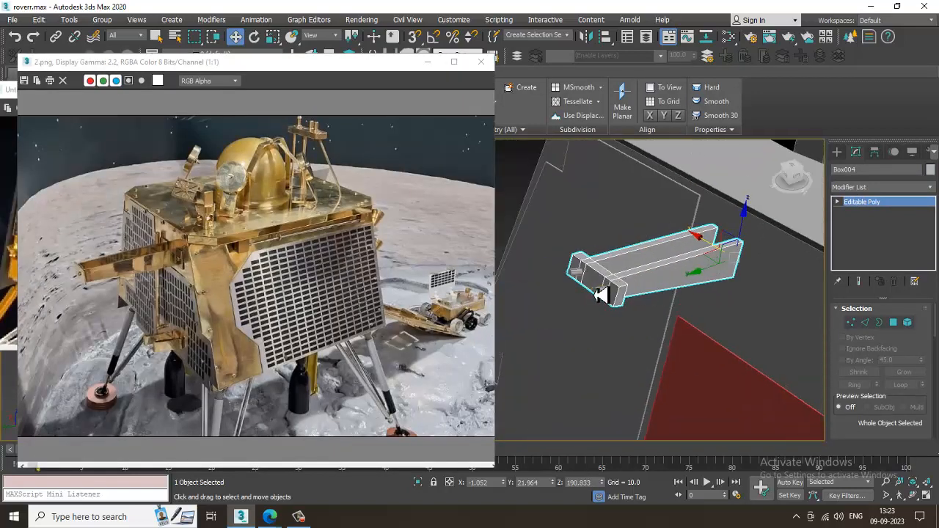
pyautogui.keyDown('ctrl'); pyautogui.click(601, 293); pyautogui.keyUp('ctrl')
pyautogui.keyDown('ctrl'); pyautogui.click(578, 275); pyautogui.keyUp('ctrl')
pyautogui.press('r')
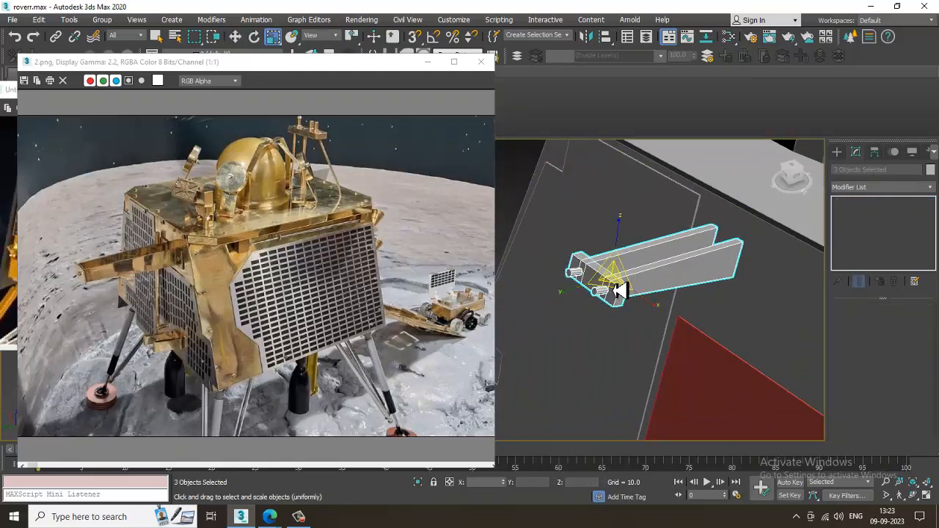
pyautogui.moveTo(611, 279)
pyautogui.mouseDown()
pyautogui.moveTo(607, 270)
pyautogui.moveTo(616, 279)
pyautogui.mouseUp()
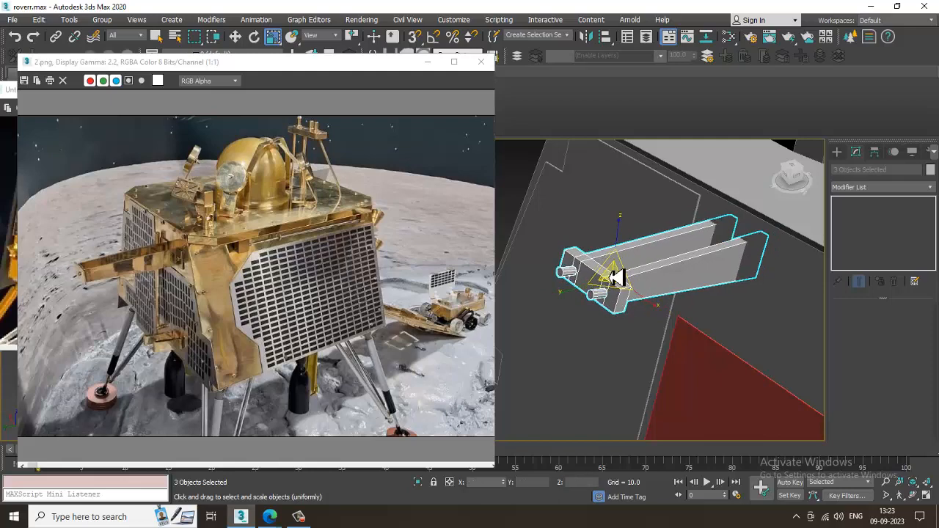
# Move the enlarged bracket and pegs outward along Y from the lander's sloping face.
pyautogui.keyDown('alt'); pyautogui.moveTo(616, 278); pyautogui.dragTo(677, 304, button='middle'); pyautogui.keyUp('alt')
pyautogui.press('w')
pyautogui.keyDown('alt'); pyautogui.moveTo(603, 281); pyautogui.dragTo(656, 298, button='middle'); pyautogui.keyUp('alt')
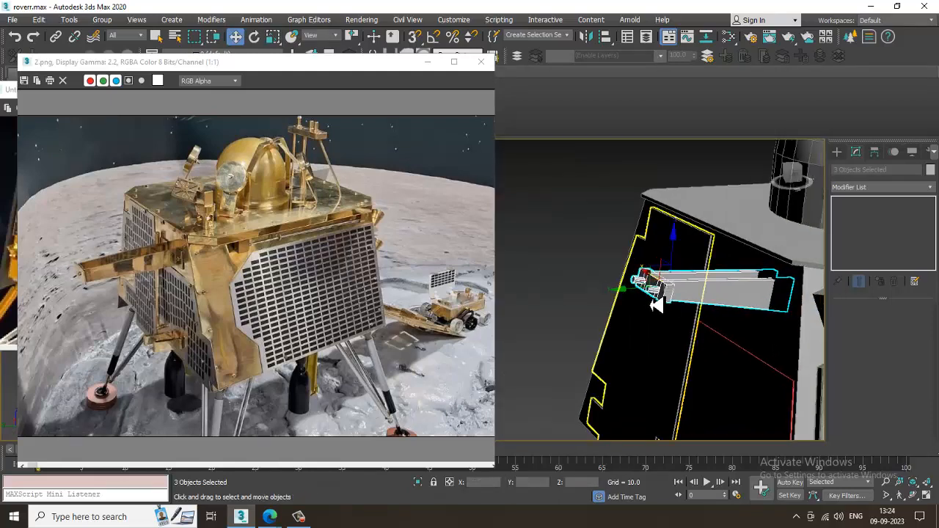
pyautogui.moveTo(635, 291); pyautogui.dragTo(620, 297)
pyautogui.keyDown('alt'); pyautogui.moveTo(660, 307); pyautogui.dragTo(295, 289, button='middle'); pyautogui.keyUp('alt')
pyautogui.scroll(-4, 606, 302)
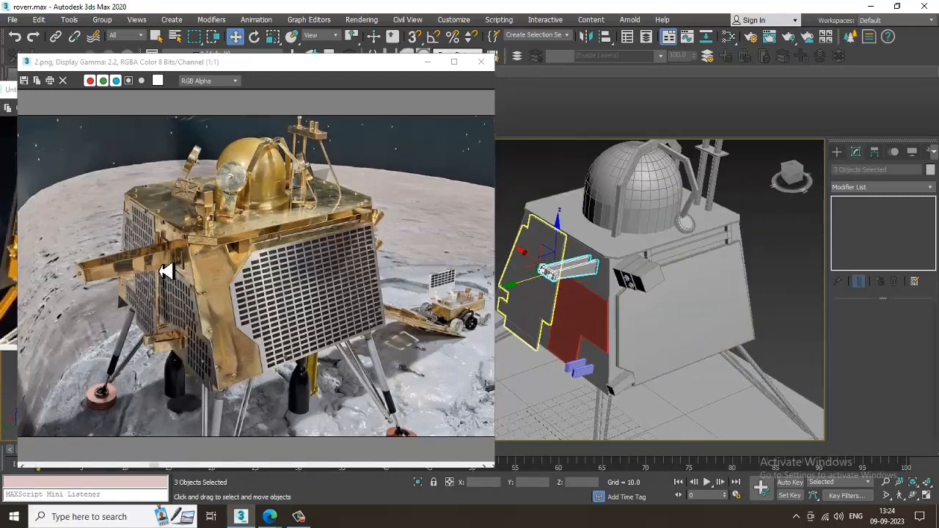
# Create an AutoGrid box about 6.9 long and 15 wide on the sloping face beside the upper arm bracket.
pyautogui.scroll(1, 167, 271)
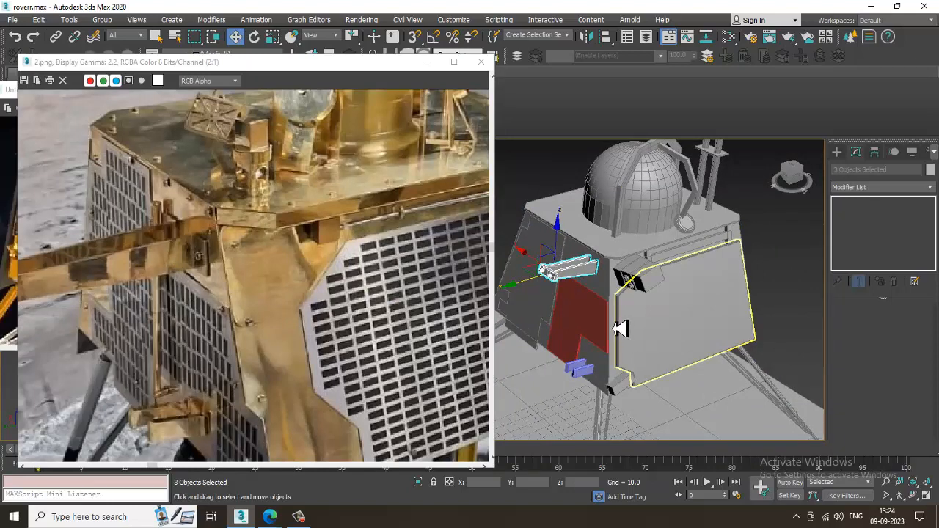
pyautogui.keyDown('alt'); pyautogui.moveTo(614, 328); pyautogui.dragTo(710, 266, button='middle'); pyautogui.keyUp('alt')
pyautogui.click(837, 152)
pyautogui.click(857, 222)
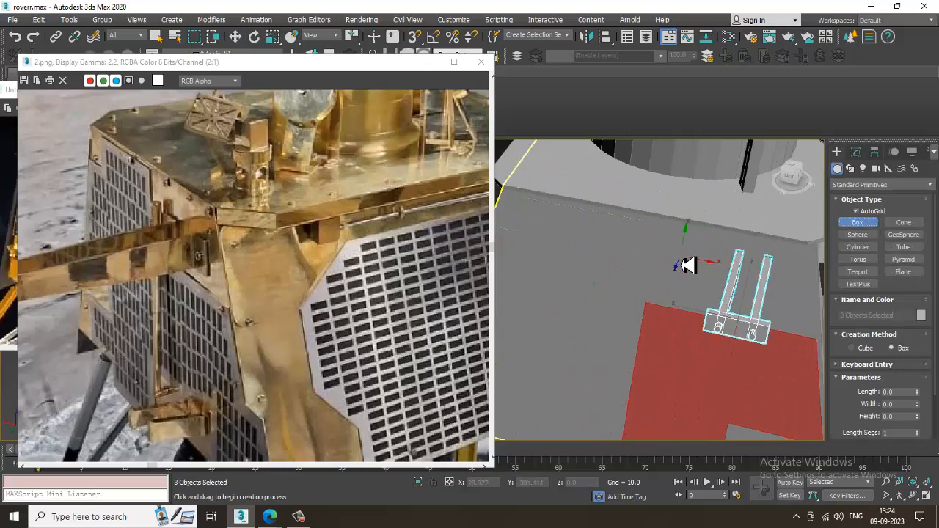
pyautogui.moveTo(679, 264); pyautogui.dragTo(732, 297)
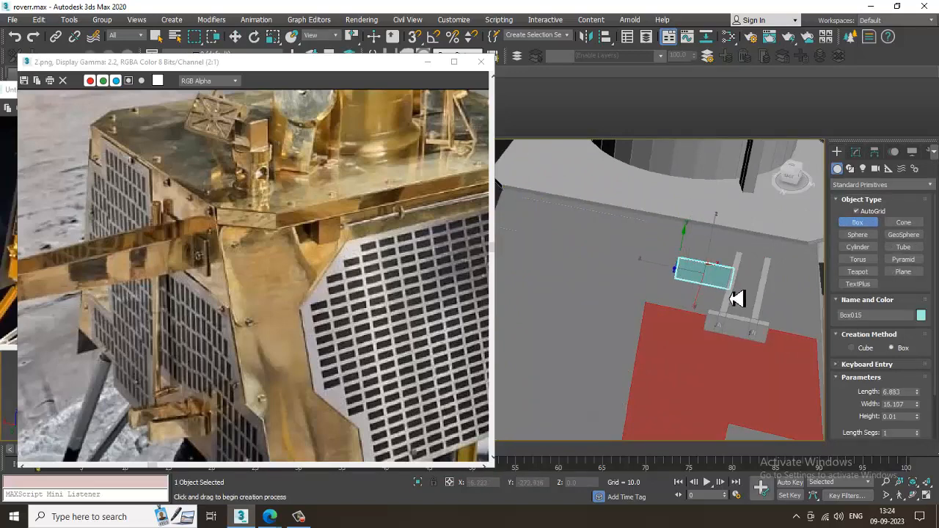
# Scale the new box along its depth to flatten it into a thin plate against the sloping face.
pyautogui.press('w')
pyautogui.keyDown('alt'); pyautogui.moveTo(713, 296); pyautogui.dragTo(702, 289, button='middle'); pyautogui.keyUp('alt')
pyautogui.scroll(3, 703, 289)
pyautogui.press('r')
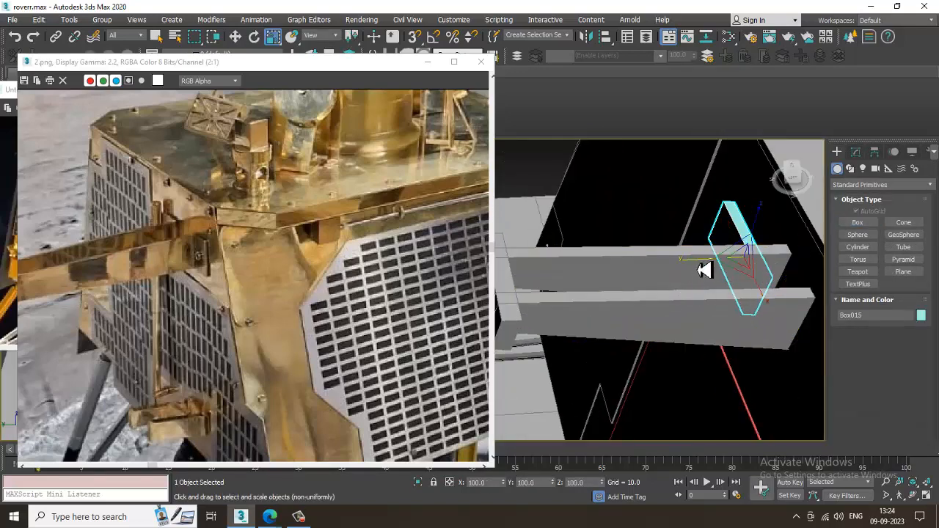
pyautogui.moveTo(697, 270); pyautogui.dragTo(737, 271)
pyautogui.press('w')
pyautogui.scroll(-3, 758, 273)
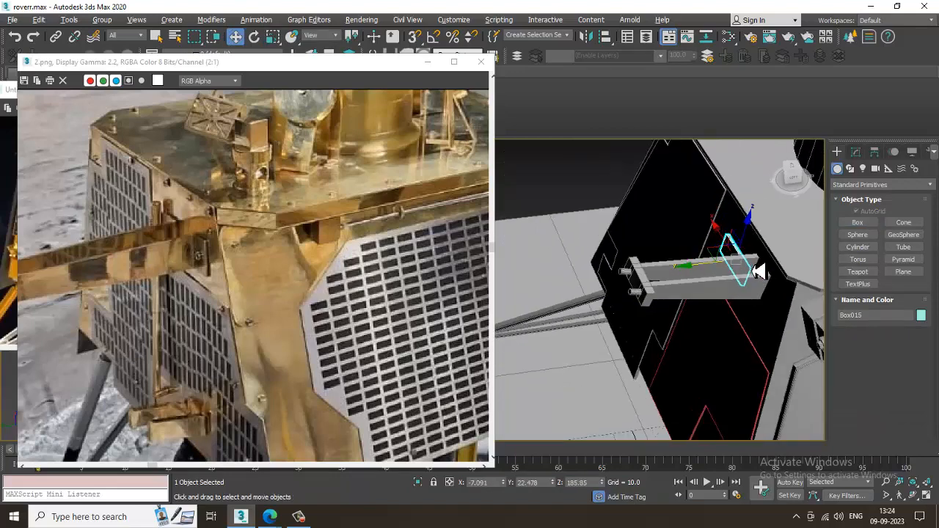
# Draw a line spline in the orthographic view, running from beside the small plate down toward the paired lower bracket boxes.
pyautogui.keyDown('alt'); pyautogui.moveTo(759, 273); pyautogui.dragTo(851, 220, button='middle'); pyautogui.keyUp('alt')
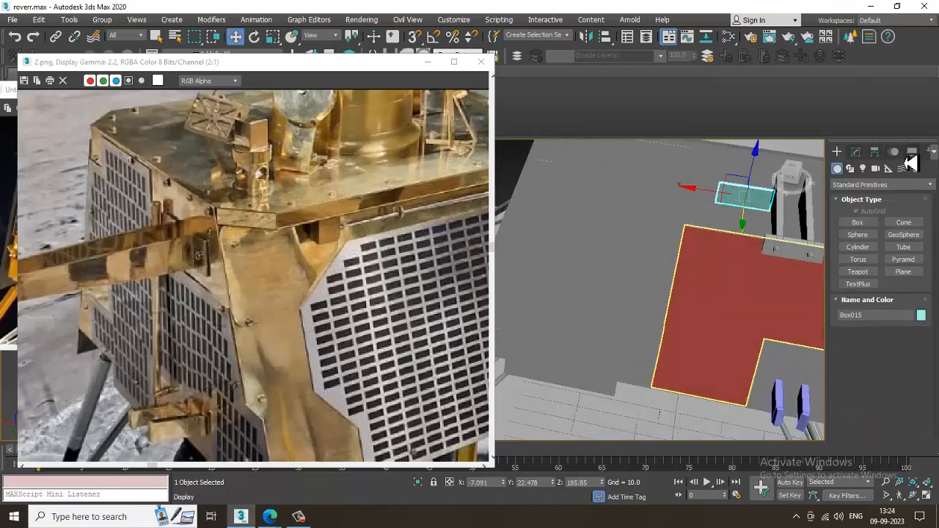
pyautogui.click(850, 169)
pyautogui.hotkey('alt', 'w')
pyautogui.moveTo(669, 233); pyautogui.dragTo(631, 231, button='middle')
pyautogui.hotkey('alt', 'w')
pyautogui.scroll(-5, 682, 250)
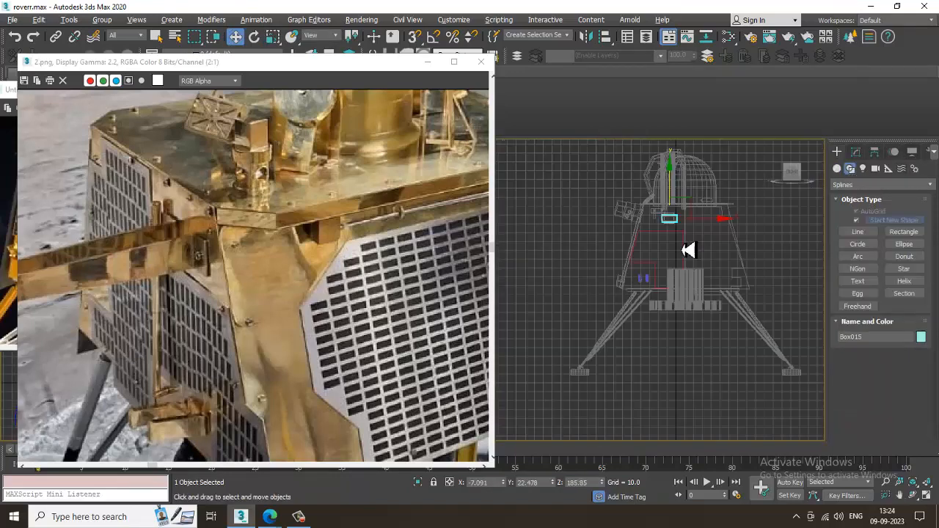
pyautogui.scroll(4, 688, 250)
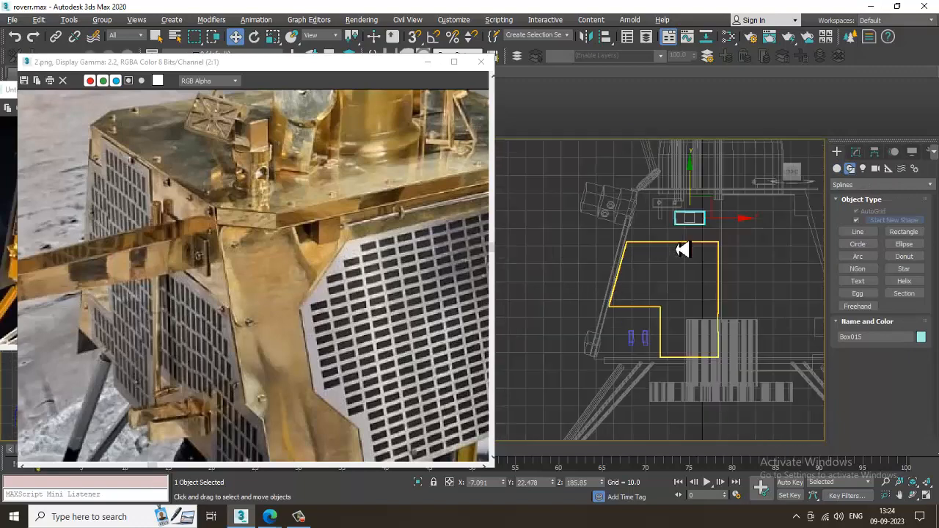
pyautogui.click(861, 233)
pyautogui.click(664, 214)
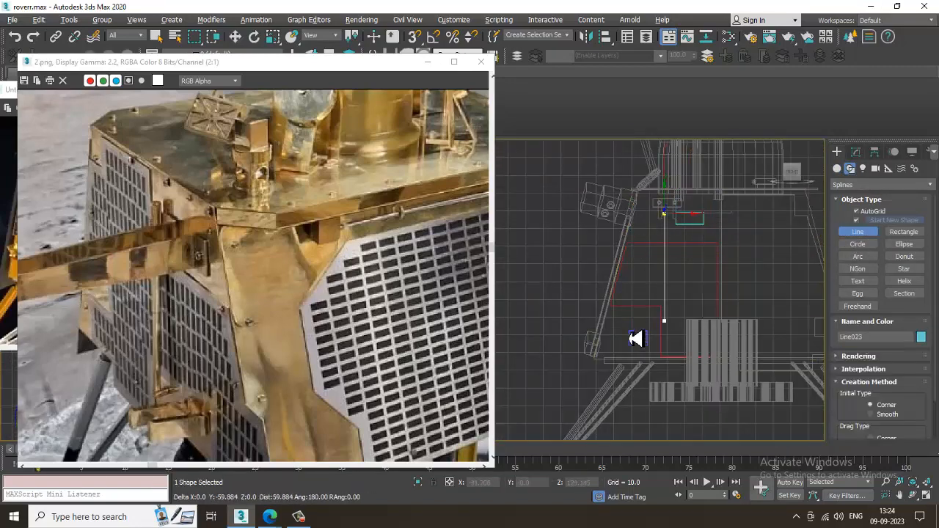
pyautogui.rightClick(633, 350)
pyautogui.rightClick(633, 350)
# Move the line along Y to about 43.9, in front of the sloping face between the upper and lower brackets.
pyautogui.hotkey('alt', 'w')
pyautogui.rightClick(750, 361)
pyautogui.hotkey('alt', 'w')
pyautogui.scroll(-4, 729, 353)
pyautogui.keyDown('alt'); pyautogui.moveTo(730, 353); pyautogui.dragTo(692, 339, button='middle'); pyautogui.keyUp('alt')
pyautogui.scroll(2, 692, 340)
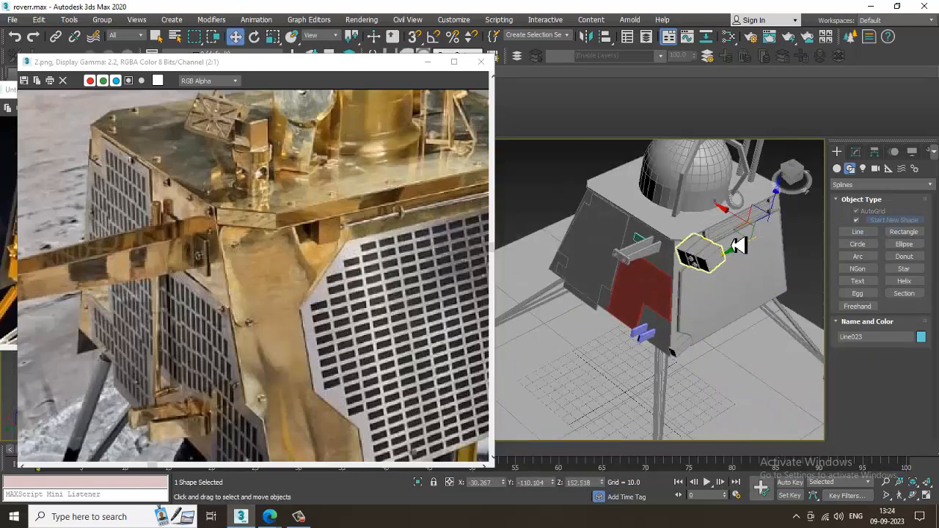
pyautogui.moveTo(743, 252); pyautogui.dragTo(580, 287)
pyautogui.scroll(3, 583, 287)
pyautogui.keyDown('alt'); pyautogui.moveTo(585, 287); pyautogui.dragTo(631, 271, button='middle'); pyautogui.keyUp('alt')
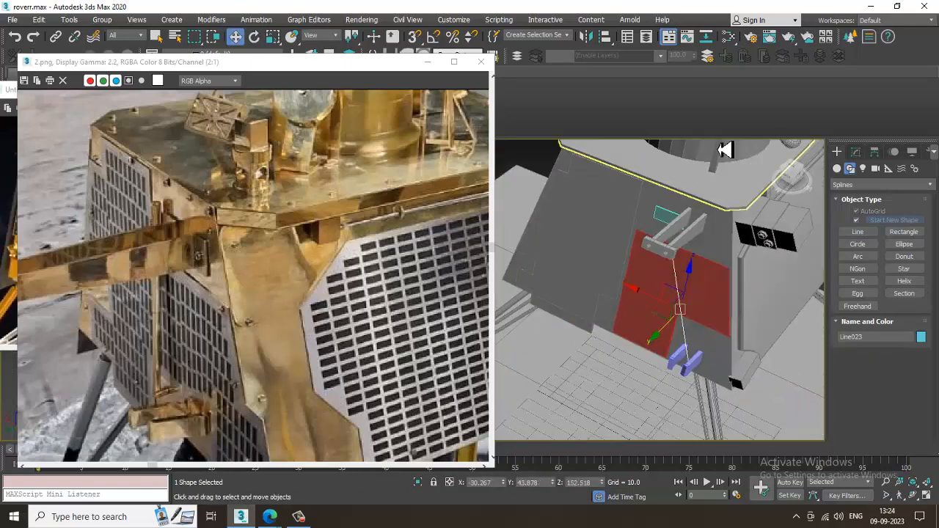
pyautogui.press('1')
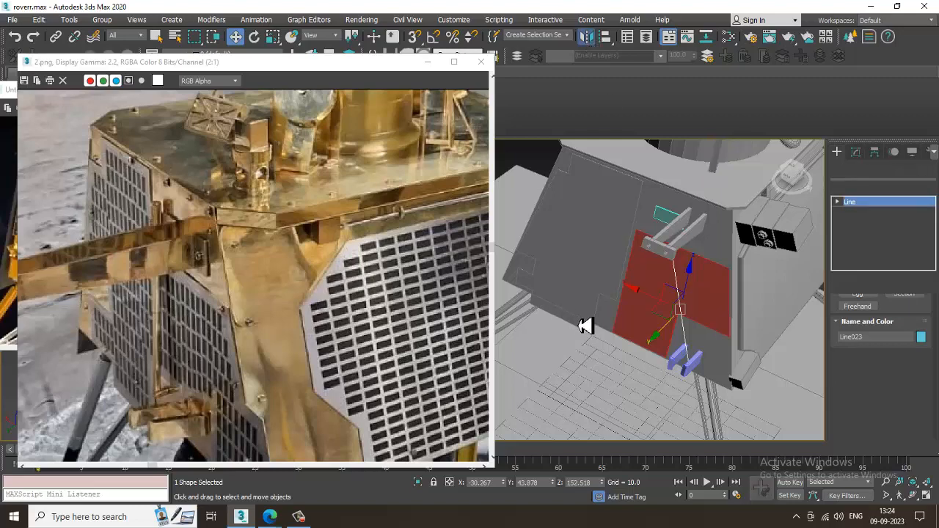
pyautogui.click(465, 272)
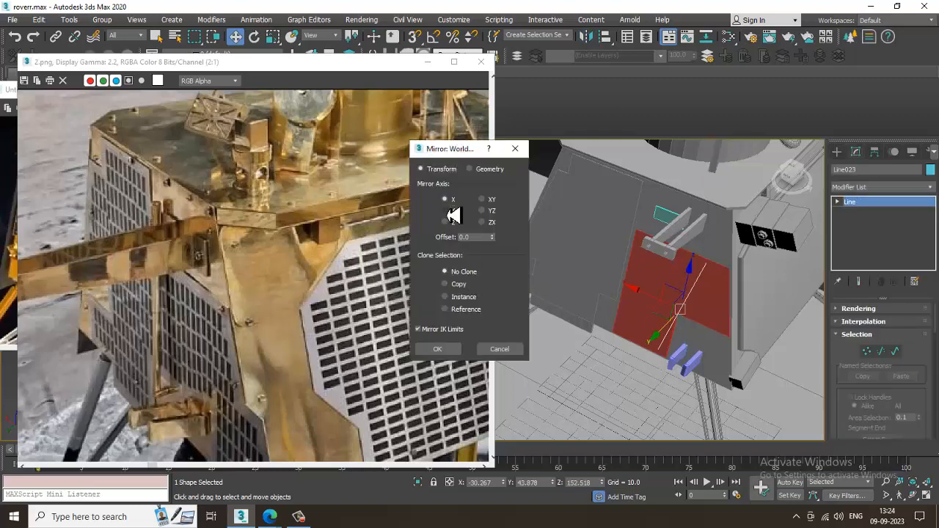
pyautogui.click(448, 350)
# Enable the connecting line's viewport rendering as a radial tube with a thickness of 1.32.
pyautogui.keyDown('alt'); pyautogui.moveTo(624, 334); pyautogui.dragTo(778, 287, button='middle'); pyautogui.keyUp('alt')
pyautogui.click(862, 310)
pyautogui.scroll(3, 872, 367)
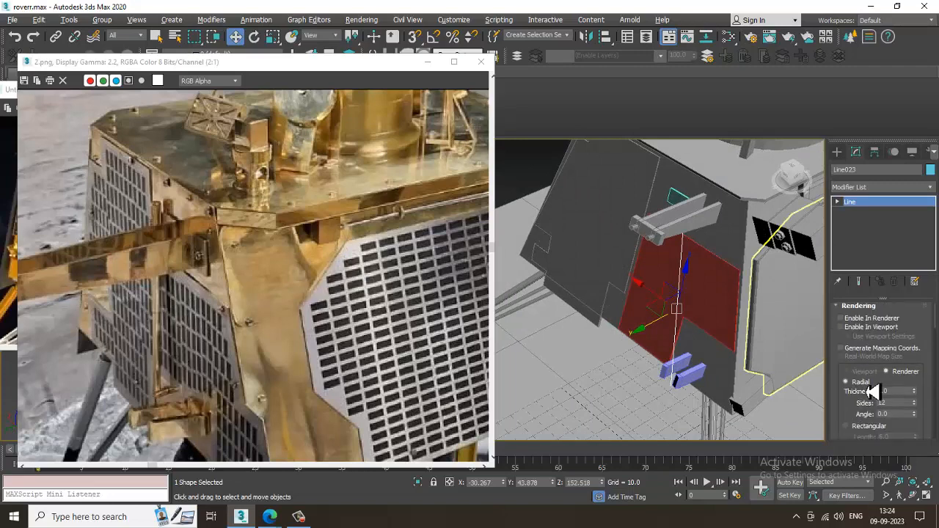
pyautogui.click(866, 328)
pyautogui.hotkey('shift', 'z')
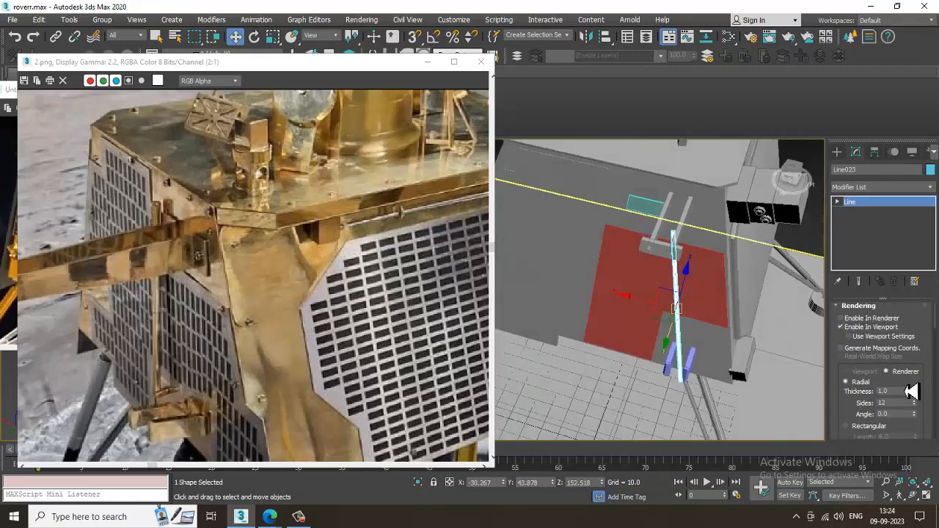
# Rotate the tube about 11 degrees around Y and move it to about X -0.5, Y 29.3, at the small plate's outer end.
pyautogui.press('e')
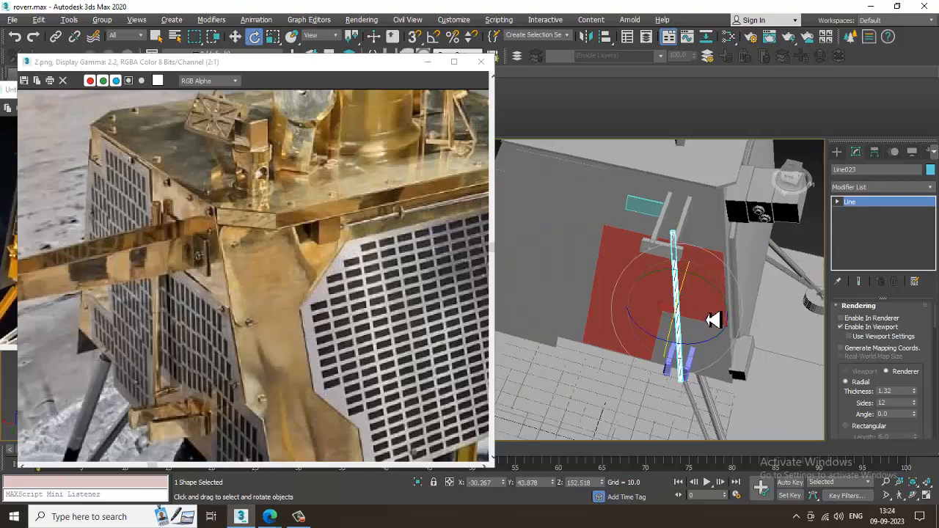
pyautogui.keyDown('alt'); pyautogui.moveTo(712, 318); pyautogui.dragTo(712, 302, button='middle'); pyautogui.keyUp('alt')
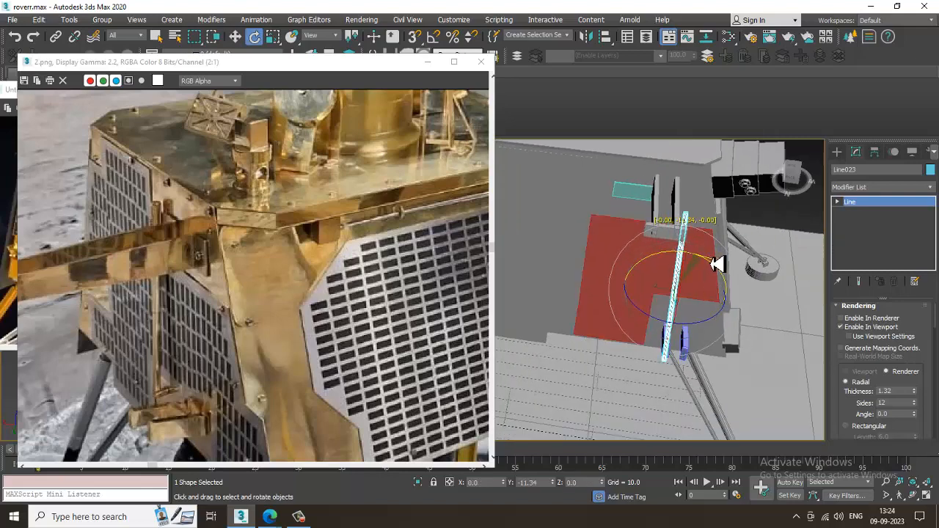
pyautogui.press('w')
pyautogui.keyDown('alt'); pyautogui.moveTo(715, 267); pyautogui.dragTo(732, 334, button='middle'); pyautogui.keyUp('alt')
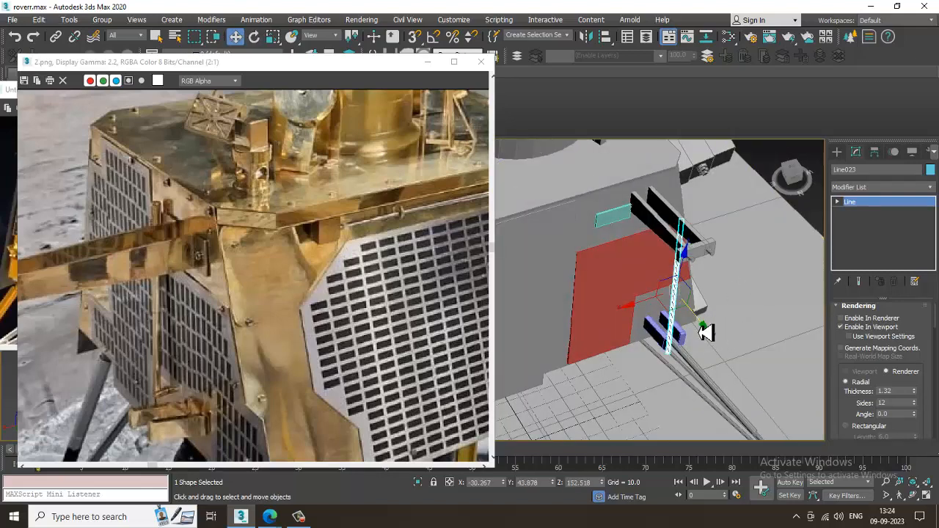
pyautogui.moveTo(704, 332); pyautogui.dragTo(683, 312)
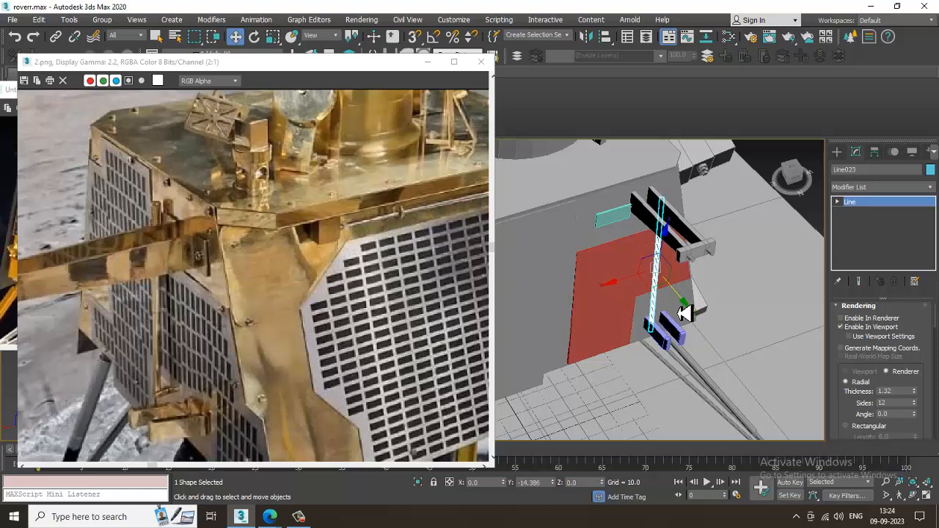
pyautogui.keyDown('alt'); pyautogui.moveTo(684, 312); pyautogui.dragTo(592, 281, button='middle'); pyautogui.keyUp('alt')
pyautogui.moveTo(622, 272); pyautogui.dragTo(560, 264)
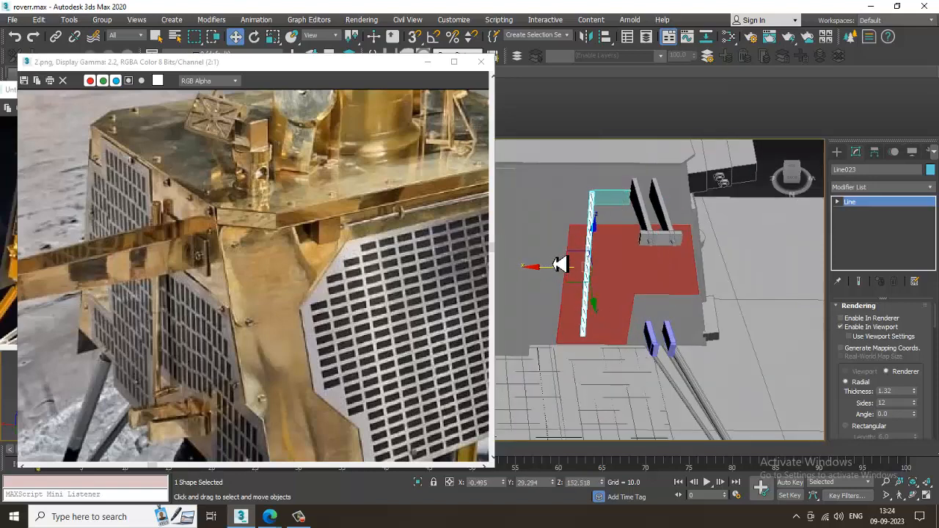
# Widen the small plate beside the upper arm bracket to 16.107 so it reaches the tube.
pyautogui.scroll(10, 629, 252)
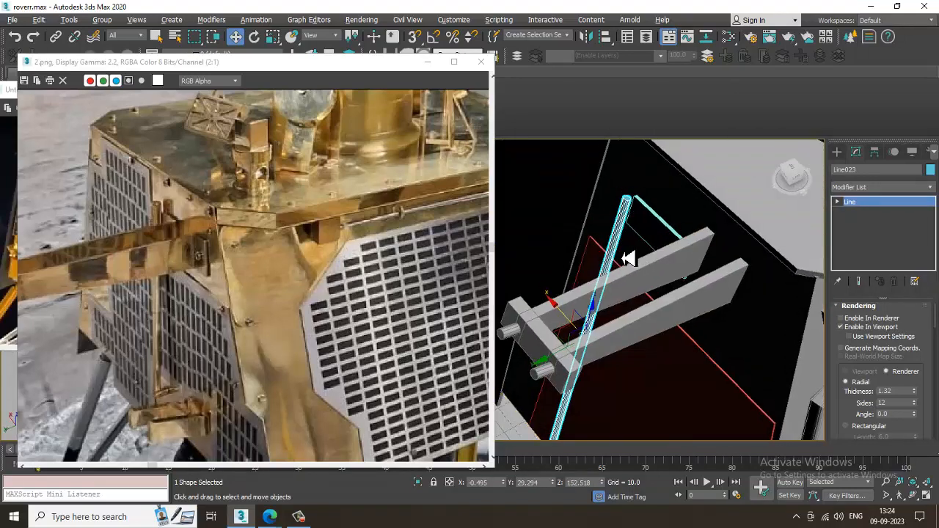
pyautogui.click(667, 258)
pyautogui.scroll(5, 675, 257)
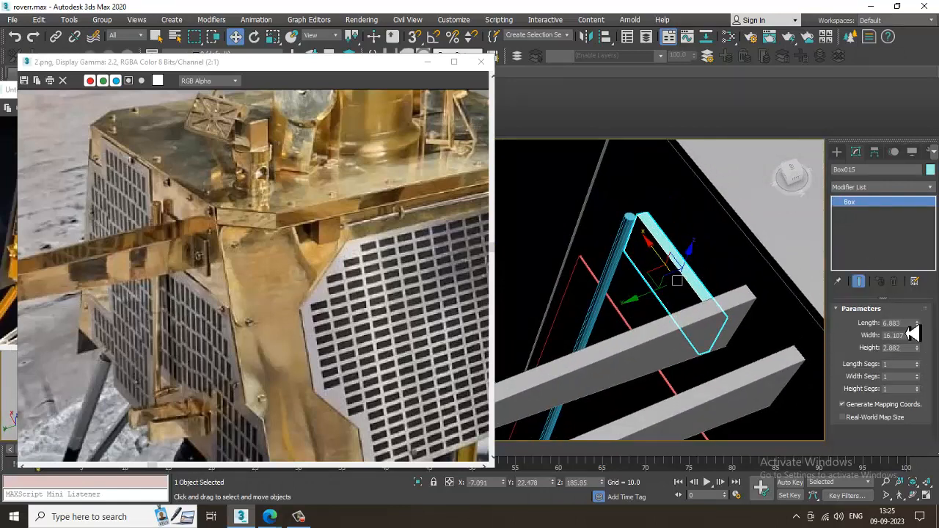
pyautogui.keyDown('alt'); pyautogui.moveTo(701, 327); pyautogui.dragTo(656, 279, button='middle'); pyautogui.keyUp('alt')
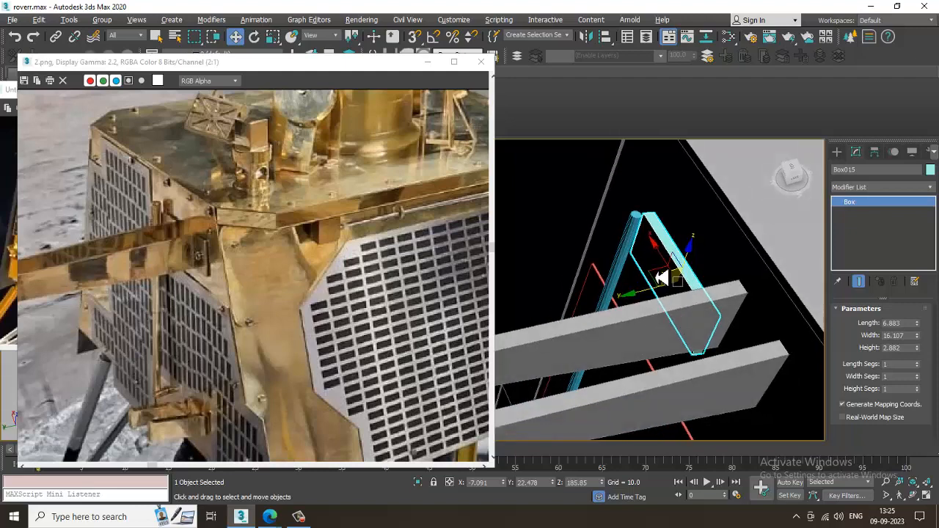
# Move the tube line's top vertex to about X 1.2, Y 24.0, Z 192.3 at the end of the small plate.
pyautogui.click(636, 245)
pyautogui.keyDown('alt'); pyautogui.moveTo(635, 245); pyautogui.dragTo(645, 220, button='middle'); pyautogui.keyUp('alt')
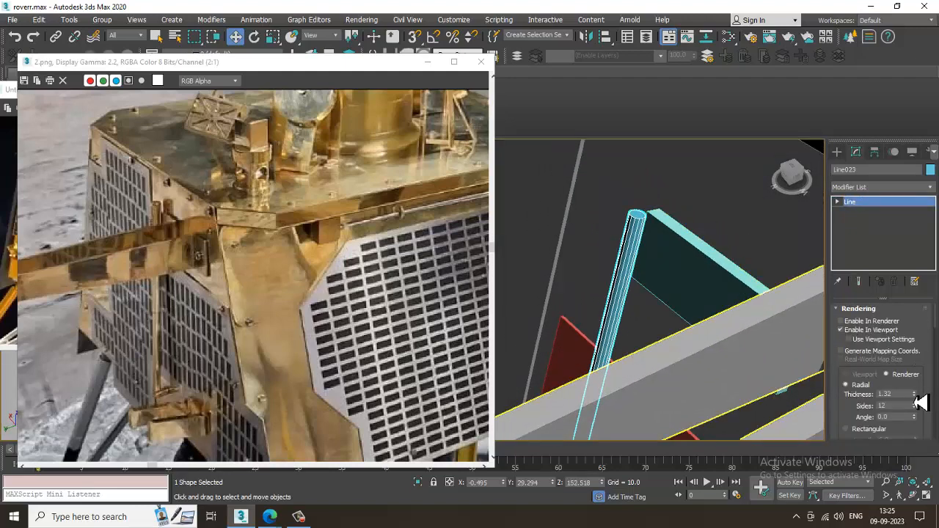
pyautogui.press('1')
pyautogui.moveTo(595, 211); pyautogui.dragTo(700, 276)
pyautogui.keyDown('alt'); pyautogui.moveTo(701, 275); pyautogui.dragTo(642, 203, button='middle'); pyautogui.keyUp('alt')
pyautogui.moveTo(642, 201); pyautogui.dragTo(644, 178)
pyautogui.keyDown('alt'); pyautogui.moveTo(653, 206); pyautogui.dragTo(688, 279, button='middle'); pyautogui.keyUp('alt')
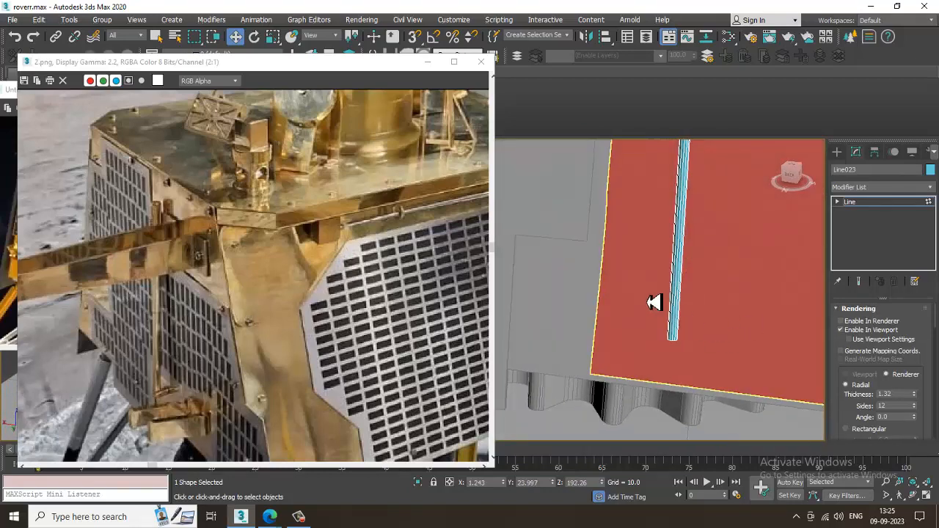
# Move the tube line's bottom vertex to about X 0.3, Y 34.1, Z 115.7, in front of the red panel.
pyautogui.moveTo(655, 303); pyautogui.dragTo(733, 376)
pyautogui.moveTo(645, 346); pyautogui.dragTo(615, 339)
pyautogui.keyDown('alt'); pyautogui.moveTo(615, 339); pyautogui.dragTo(679, 330, button='middle'); pyautogui.keyUp('alt')
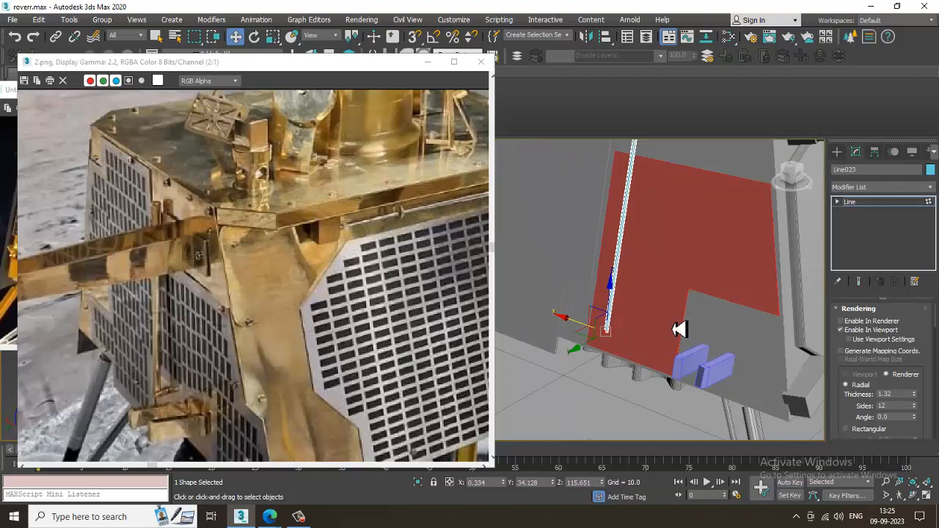
# Create an AutoGrid cylinder with a radius of about 0.8 on the red panel beside the tube's lower end.
pyautogui.click(837, 151)
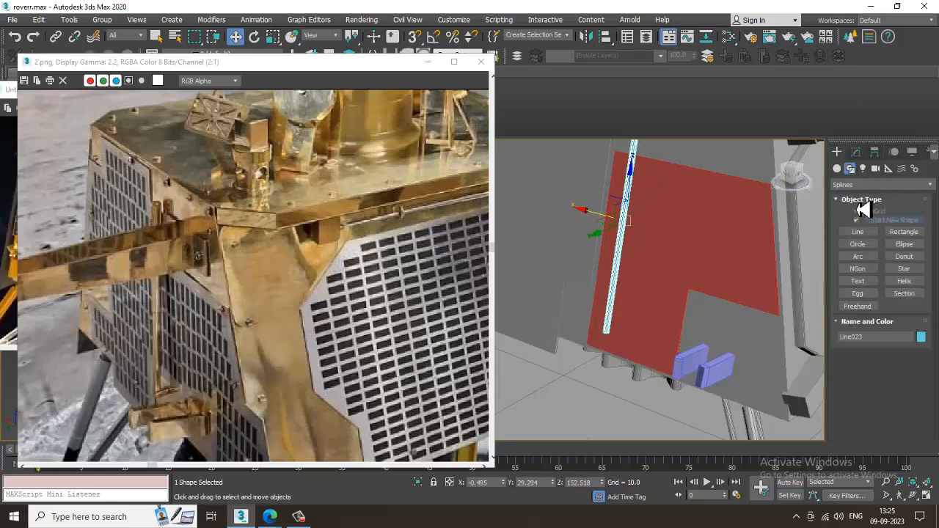
pyautogui.click(837, 168)
pyautogui.click(858, 247)
pyautogui.scroll(3, 689, 333)
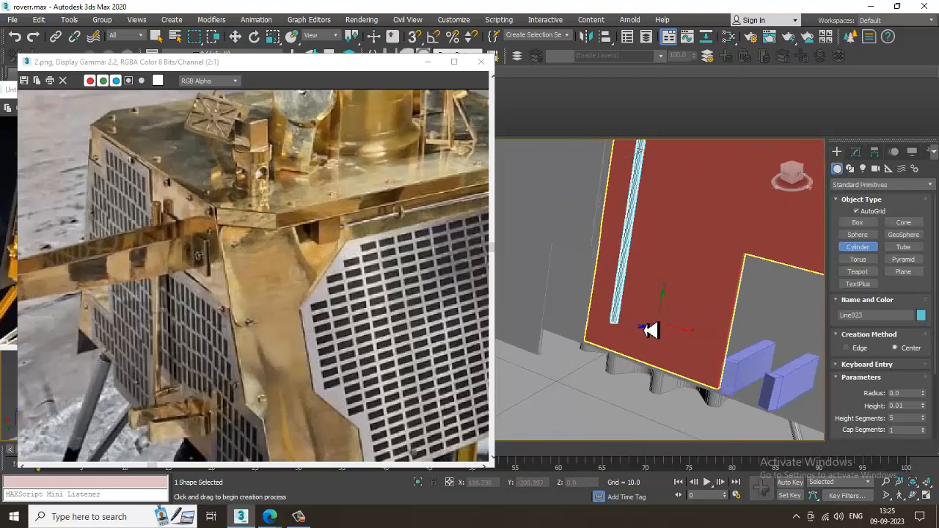
pyautogui.moveTo(645, 327); pyautogui.dragTo(646, 329)
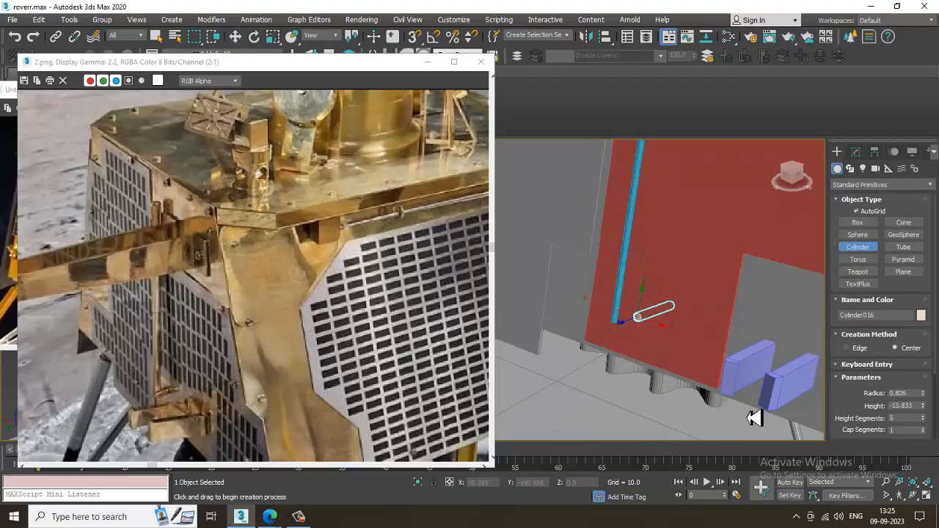
pyautogui.scroll(5, 681, 342)
# Move the cylinder along X to about -0.26 so it meets the tube's lower end.
pyautogui.press('w')
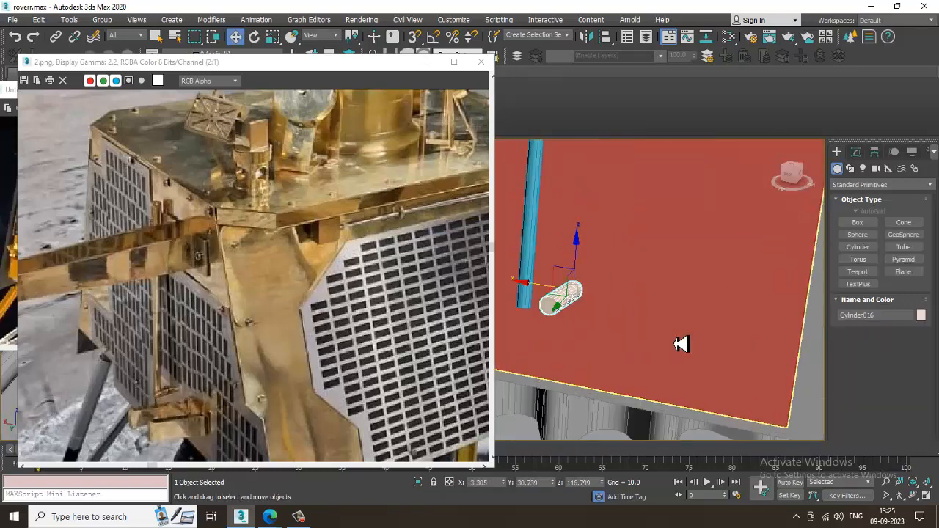
pyautogui.moveTo(585, 297); pyautogui.dragTo(540, 289)
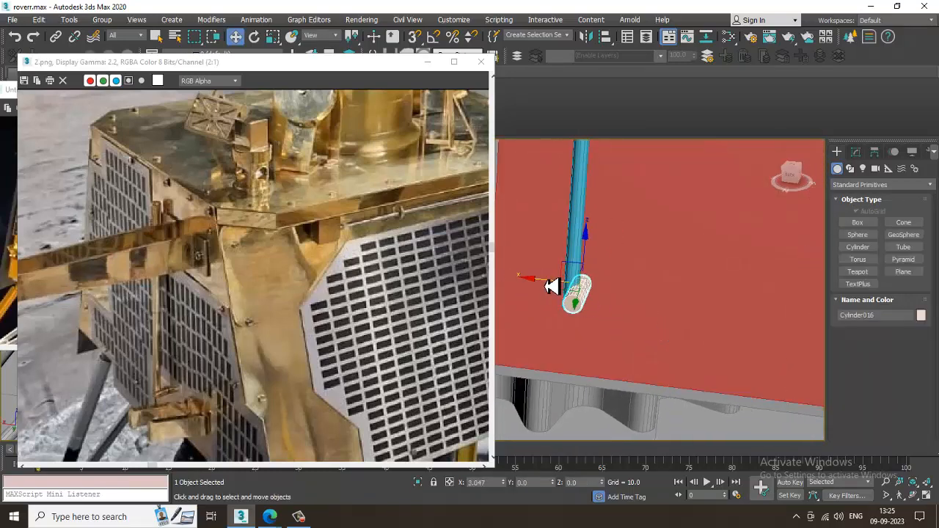
pyautogui.keyDown('alt'); pyautogui.moveTo(540, 289); pyautogui.dragTo(697, 375, button='middle'); pyautogui.keyUp('alt')
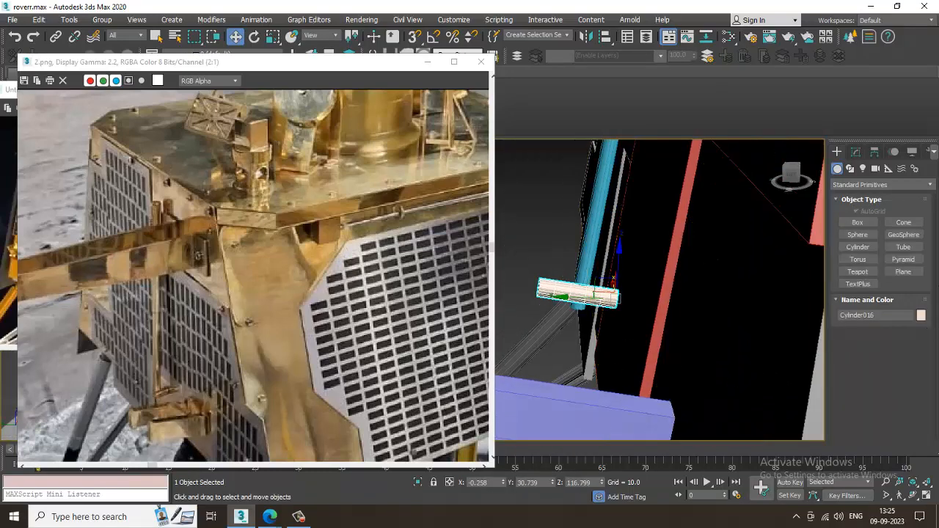
# Set the cylinder's height to 4.876 and move it along Y to about 30.26, toward the sloping face.
pyautogui.click(856, 152)
pyautogui.moveTo(928, 346); pyautogui.dragTo(928, 357)
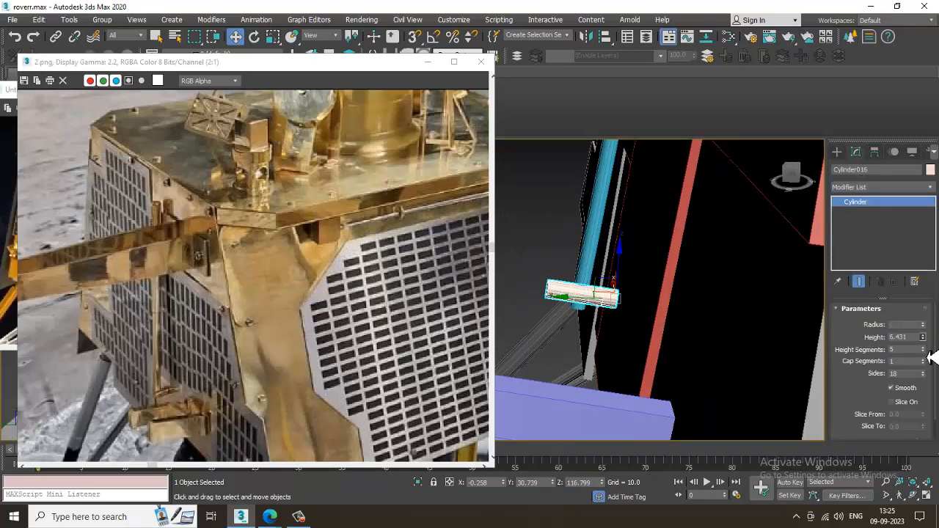
pyautogui.keyDown('alt'); pyautogui.moveTo(624, 318); pyautogui.dragTo(602, 319, button='middle'); pyautogui.keyUp('alt')
pyautogui.moveTo(573, 306); pyautogui.dragTo(589, 308)
pyautogui.keyDown('alt'); pyautogui.moveTo(589, 307); pyautogui.dragTo(631, 314, button='middle'); pyautogui.keyUp('alt')
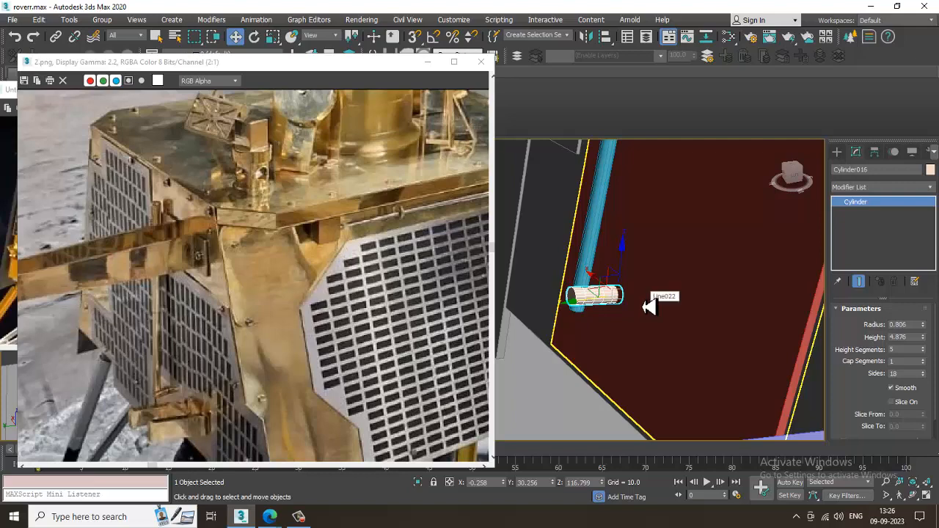
# Raise the two lower vertices of the red panel's outline about 5.2 along Z.
pyautogui.keyDown('alt'); pyautogui.moveTo(651, 305); pyautogui.dragTo(713, 294, button='middle'); pyautogui.keyUp('alt')
pyautogui.click(709, 258)
pyautogui.moveTo(711, 251)
pyautogui.keyDown('alt'); pyautogui.mouseDown(button='middle')
pyautogui.moveTo(727, 220)
pyautogui.moveTo(709, 266)
pyautogui.moveTo(692, 236)
pyautogui.mouseUp(button='middle'); pyautogui.keyUp('alt')
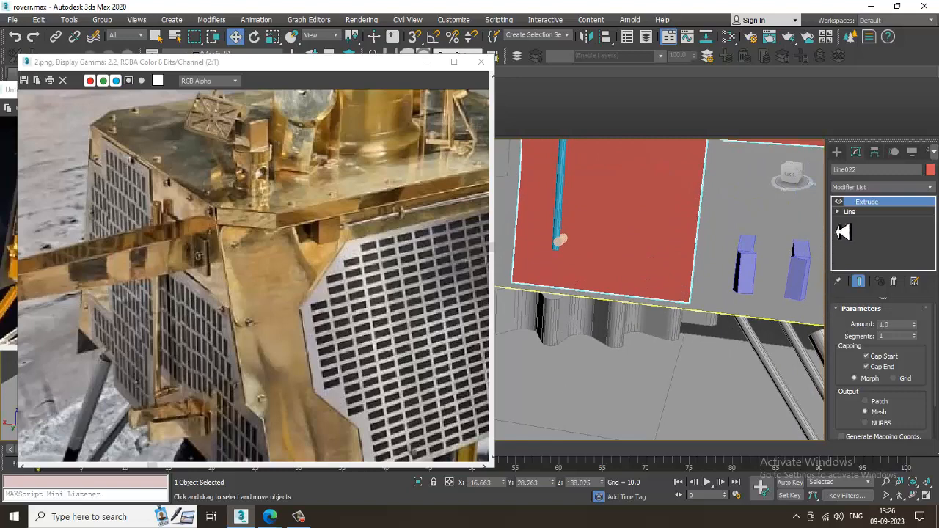
pyautogui.click(838, 211)
pyautogui.click(858, 221)
pyautogui.moveTo(661, 262); pyautogui.dragTo(579, 336, button='middle')
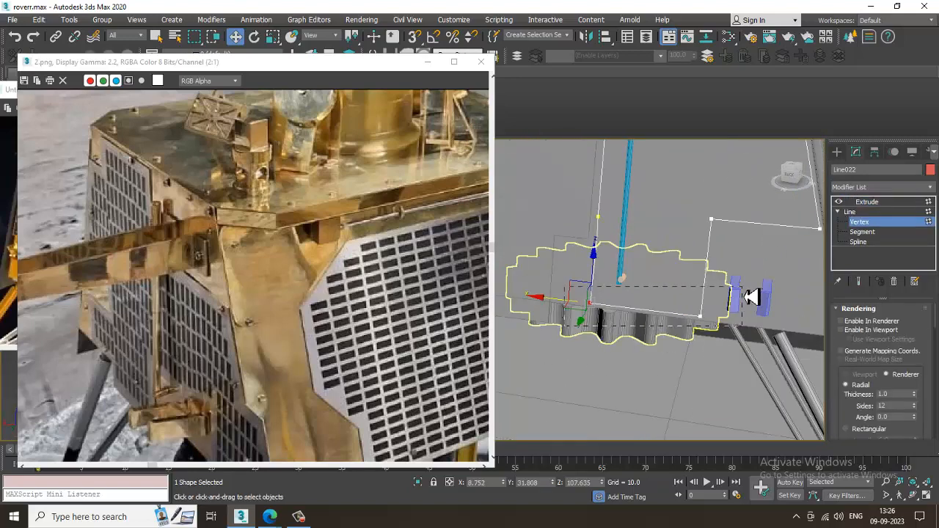
pyautogui.moveTo(743, 286); pyautogui.dragTo(713, 260)
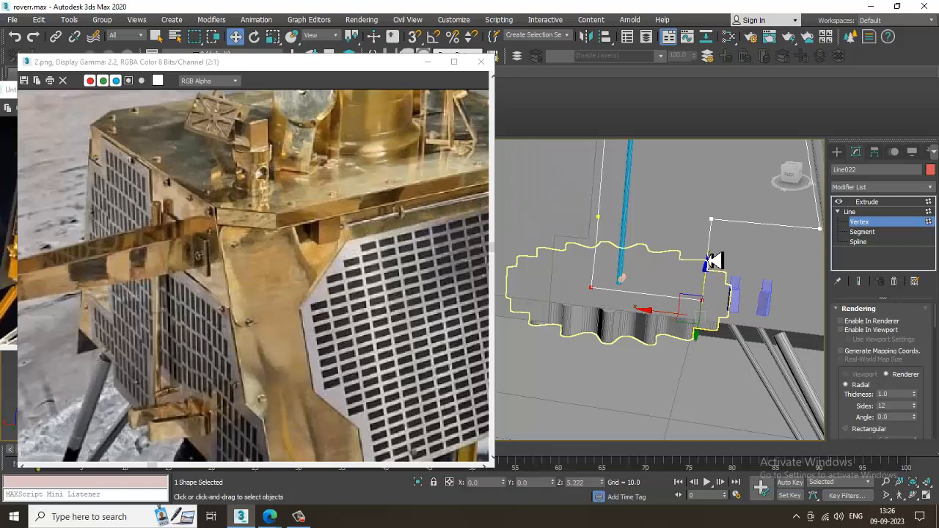
pyautogui.keyDown('alt'); pyautogui.moveTo(767, 275); pyautogui.dragTo(681, 234, button='middle'); pyautogui.keyUp('alt')
# Move the red panel's two lower vertices about -1.55 along Y, toward the sloping face.
pyautogui.click(868, 202)
pyautogui.keyDown('alt'); pyautogui.moveTo(723, 257); pyautogui.dragTo(699, 253, button='middle'); pyautogui.keyUp('alt')
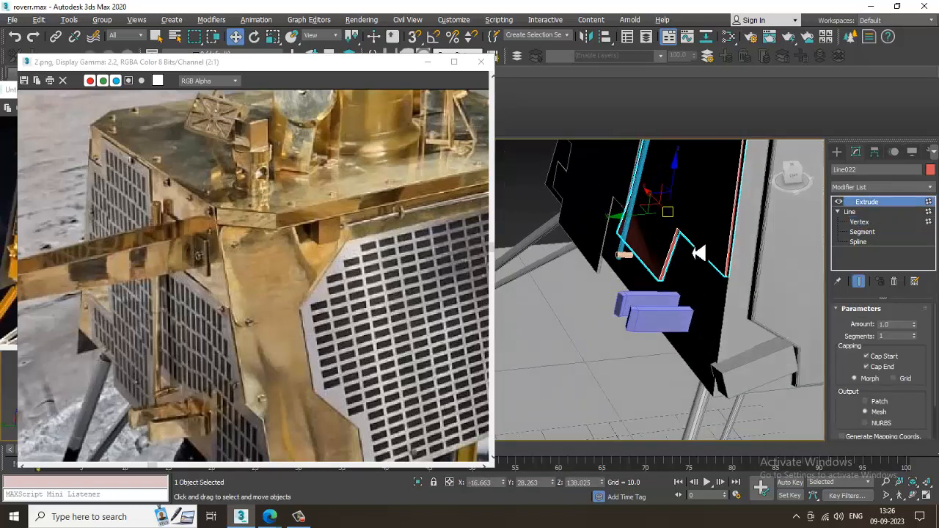
pyautogui.click(860, 222)
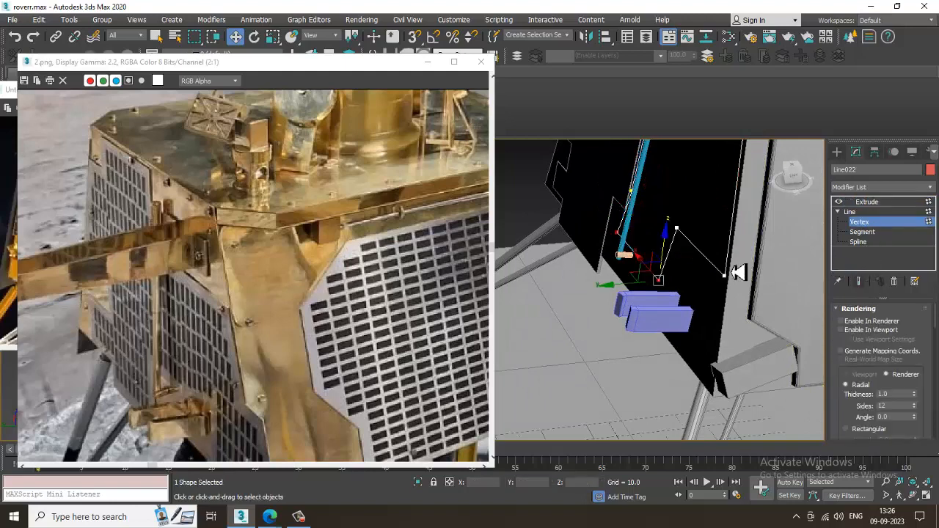
pyautogui.moveTo(622, 295); pyautogui.dragTo(629, 296)
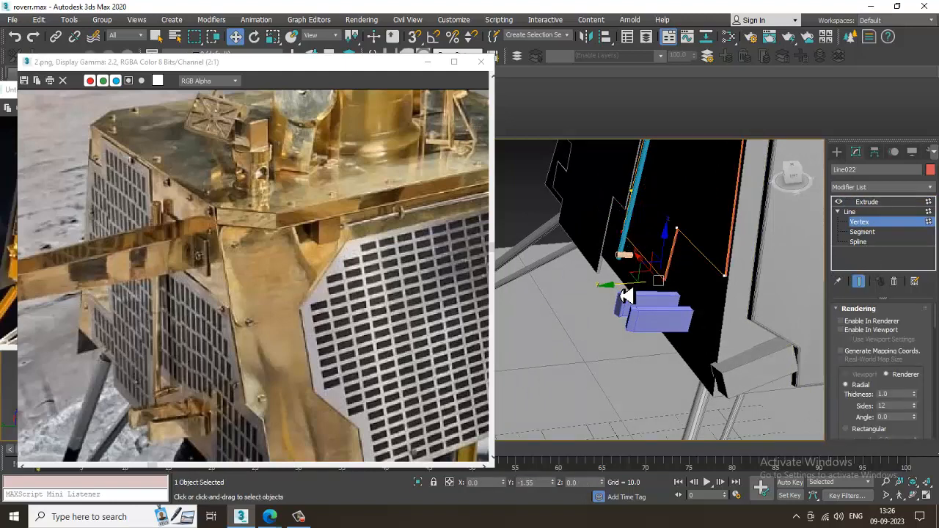
pyautogui.keyDown('alt'); pyautogui.moveTo(622, 296); pyautogui.dragTo(756, 271, button='middle'); pyautogui.keyUp('alt')
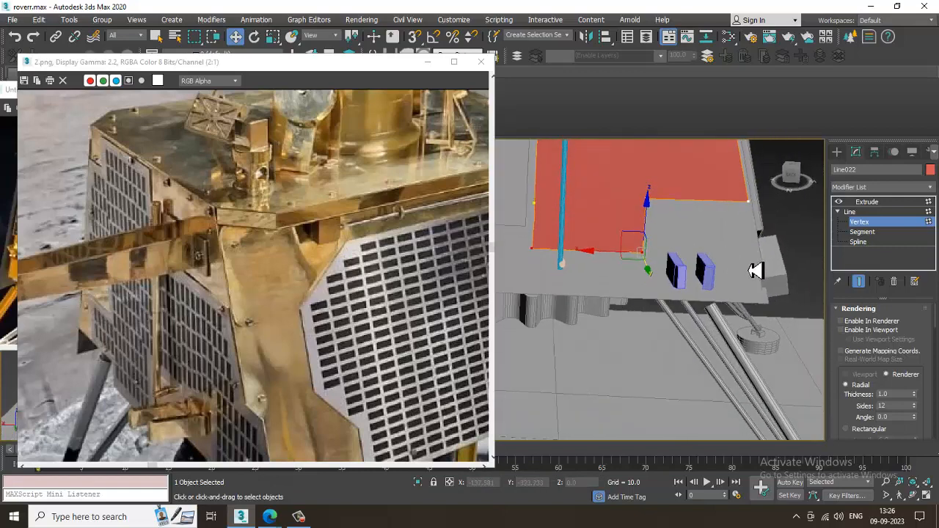
# Examine the whole lander in the reference photo and compare it with the model's top deck around the dome.
pyautogui.scroll(-2, 565, 295)
pyautogui.keyDown('alt'); pyautogui.moveTo(620, 287); pyautogui.dragTo(485, 279, button='middle'); pyautogui.keyUp('alt')
pyautogui.scroll(-1, 313, 257)
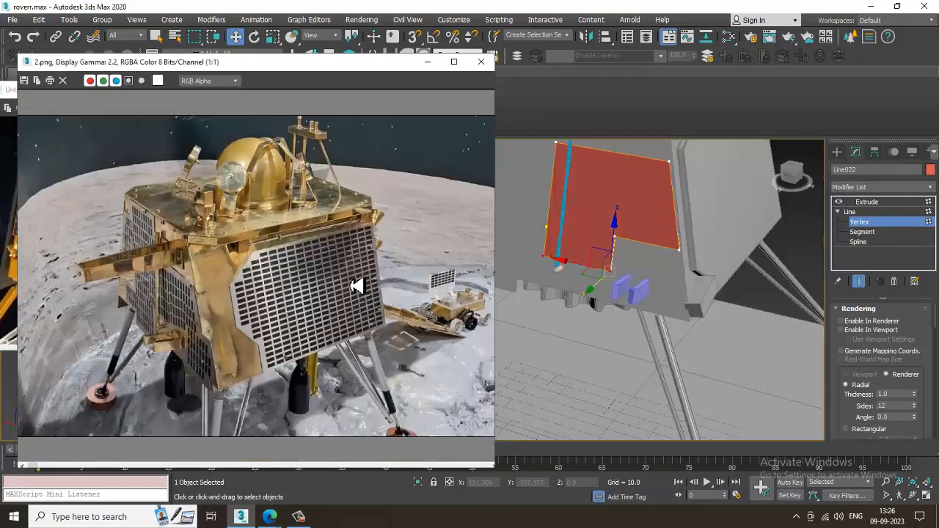
pyautogui.keyDown('alt'); pyautogui.moveTo(688, 269); pyautogui.dragTo(697, 308, button='middle'); pyautogui.keyUp('alt')
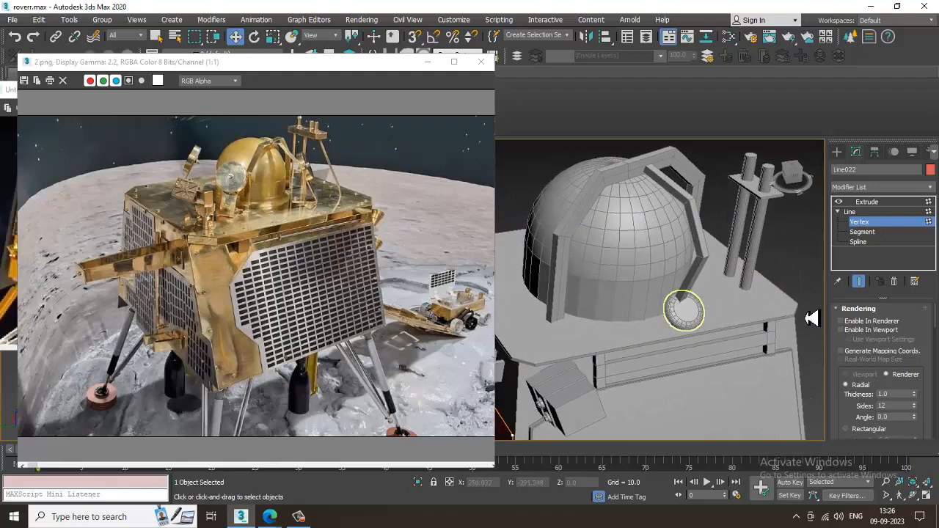
pyautogui.click(837, 152)
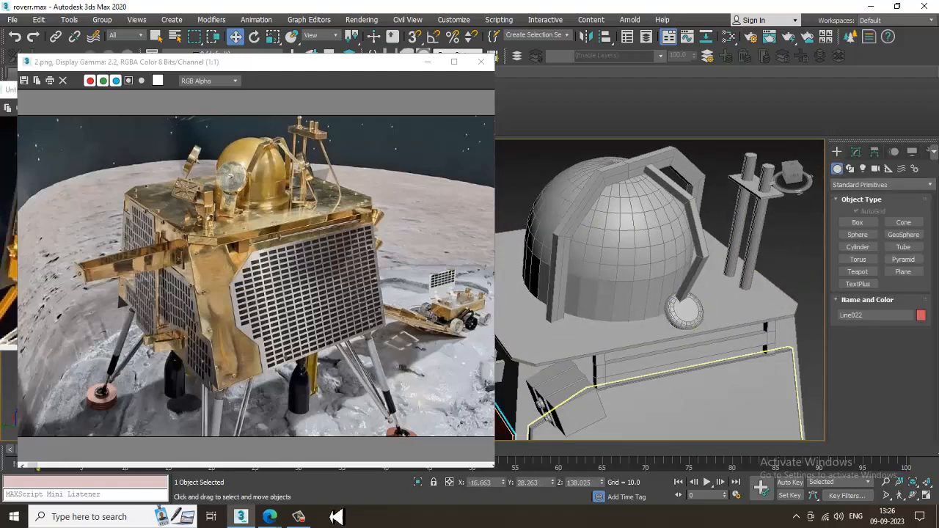
pyautogui.click(298, 517)
pyautogui.click(299, 518)
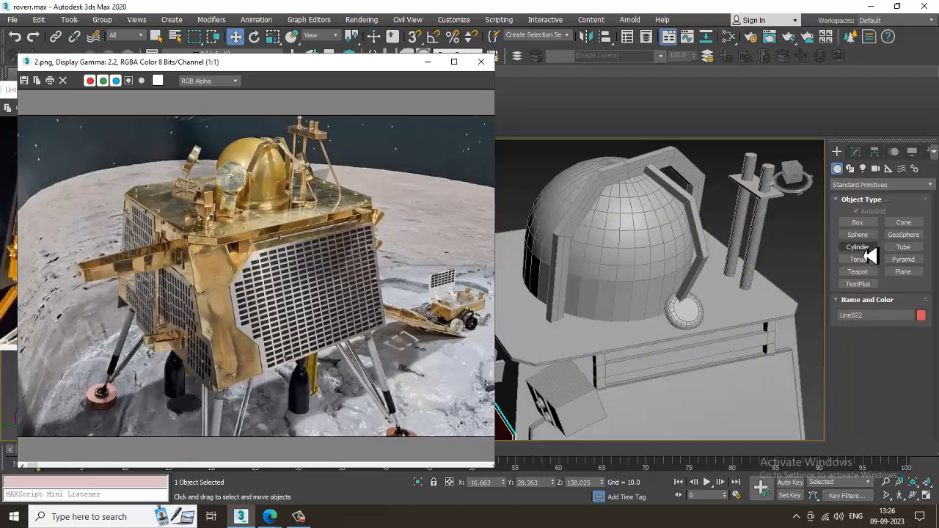
pyautogui.click(862, 248)
pyautogui.keyDown('alt'); pyautogui.moveTo(619, 327); pyautogui.dragTo(661, 327, button='middle'); pyautogui.keyUp('alt')
pyautogui.click(844, 247)
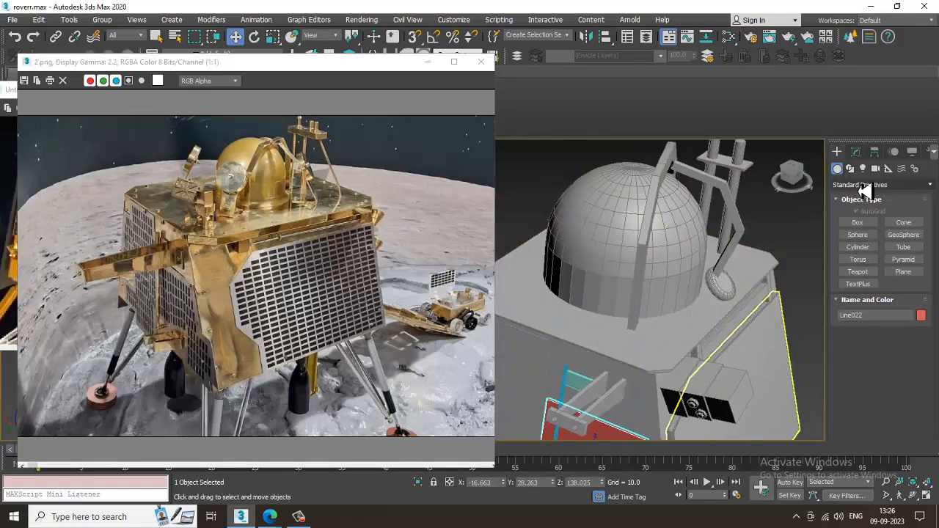
pyautogui.click(850, 169)
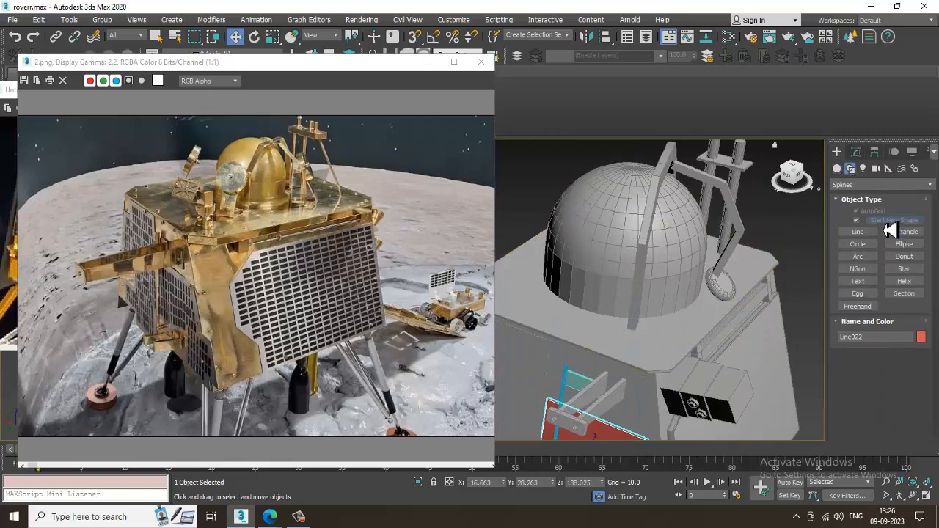
pyautogui.click(860, 232)
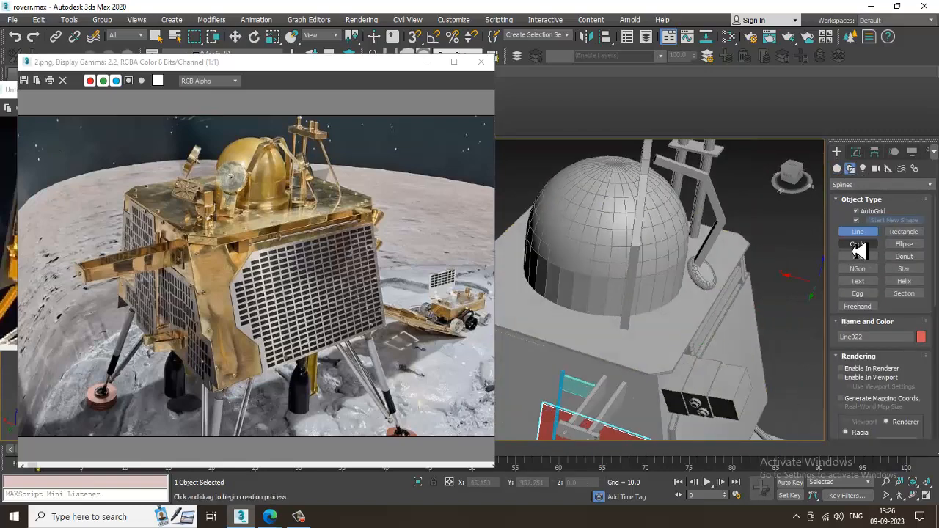
pyautogui.click(652, 324)
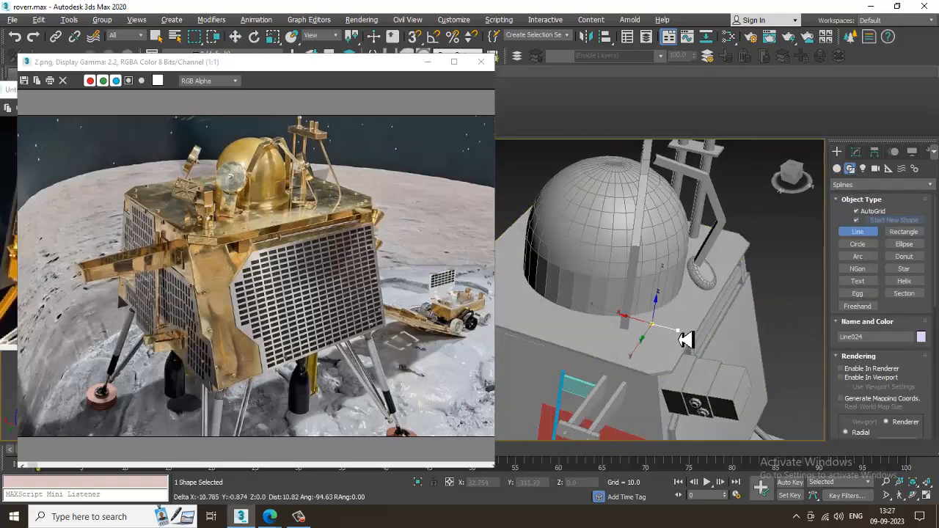
pyautogui.keyDown('alt'); pyautogui.moveTo(682, 304); pyautogui.dragTo(658, 294, button='middle'); pyautogui.keyUp('alt')
pyautogui.press('Delete')
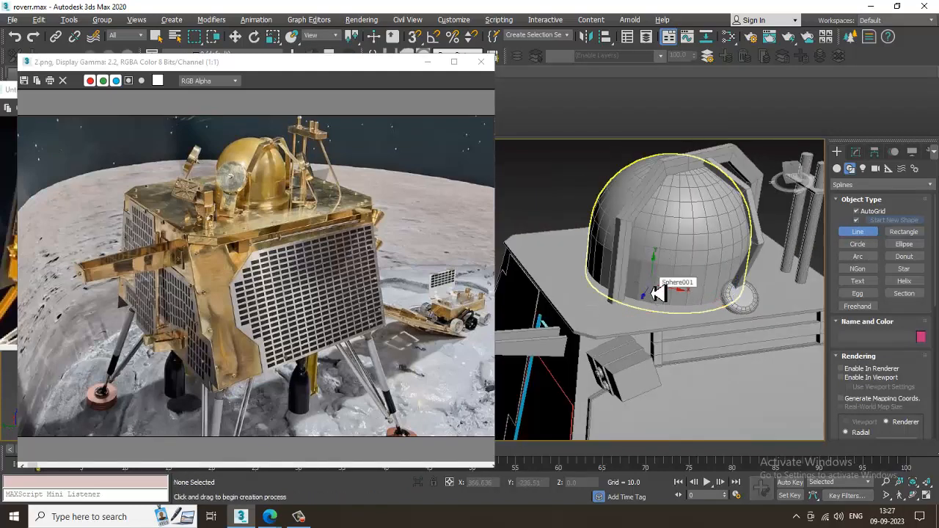
# Draw an open three-point line in the Front view on the deck's edge, with a short flat base and a leaning upright about 19 long.
pyautogui.hotkey('alt', 'w')
pyautogui.hotkey('alt', 'w')
pyautogui.scroll(3, 650, 243)
pyautogui.scroll(3, 681, 259)
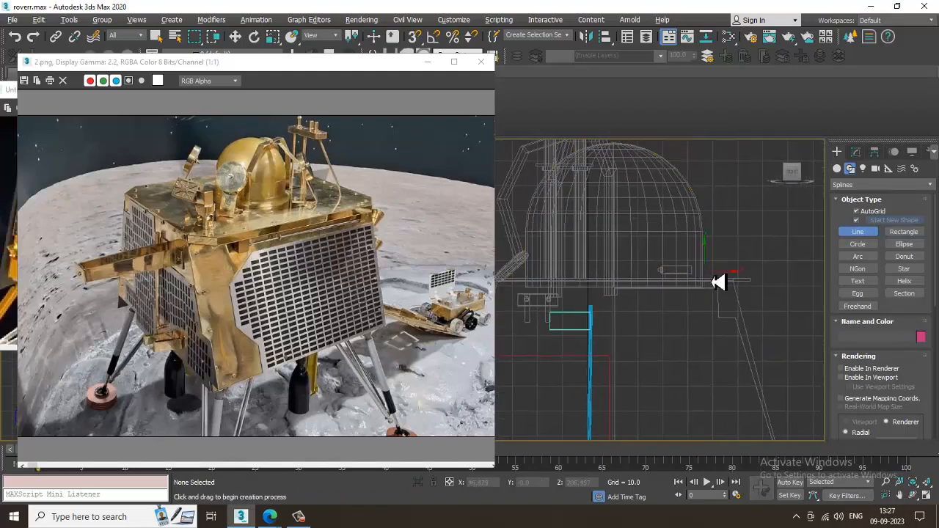
pyautogui.moveTo(778, 241); pyautogui.dragTo(711, 267, button='middle')
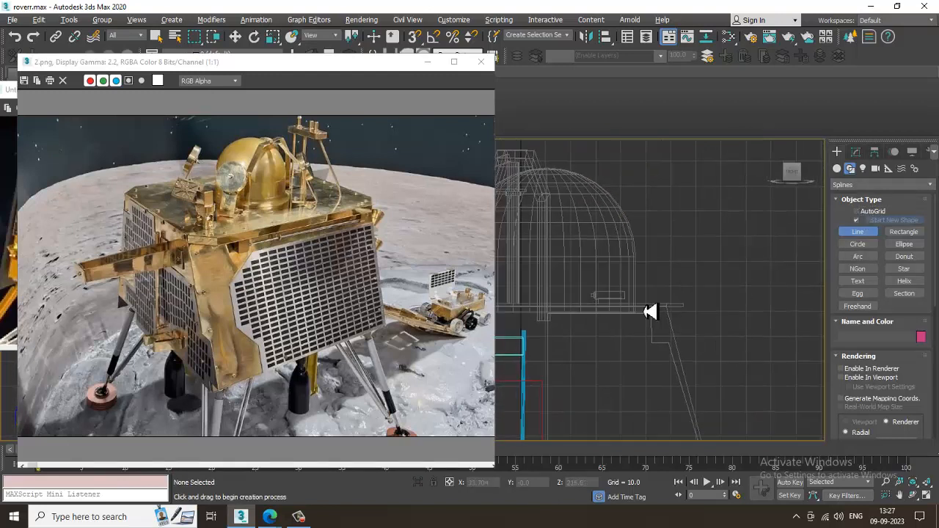
pyautogui.click(650, 302)
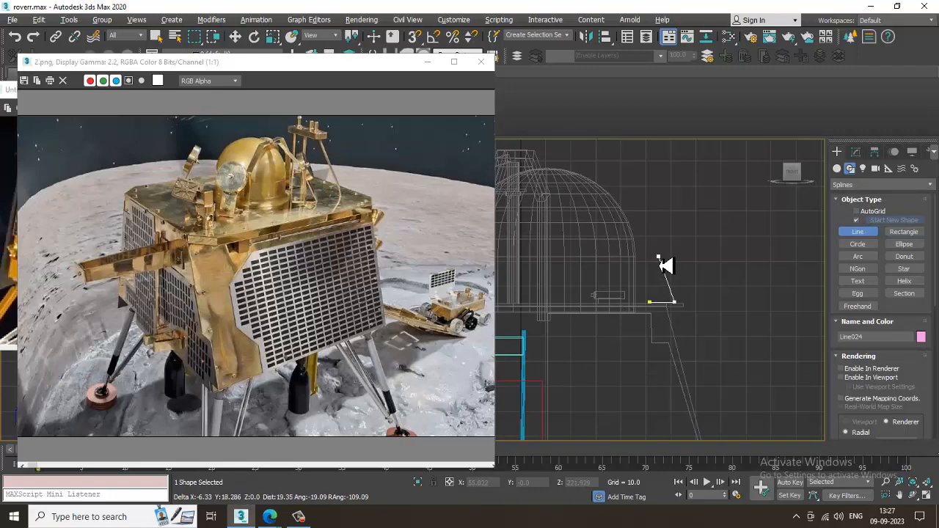
pyautogui.rightClick(659, 258)
pyautogui.rightClick(659, 258)
# Move the L-shaped line along X to about -30.07, onto the deck between the dome and the corner.
pyautogui.hotkey('alt', 'w')
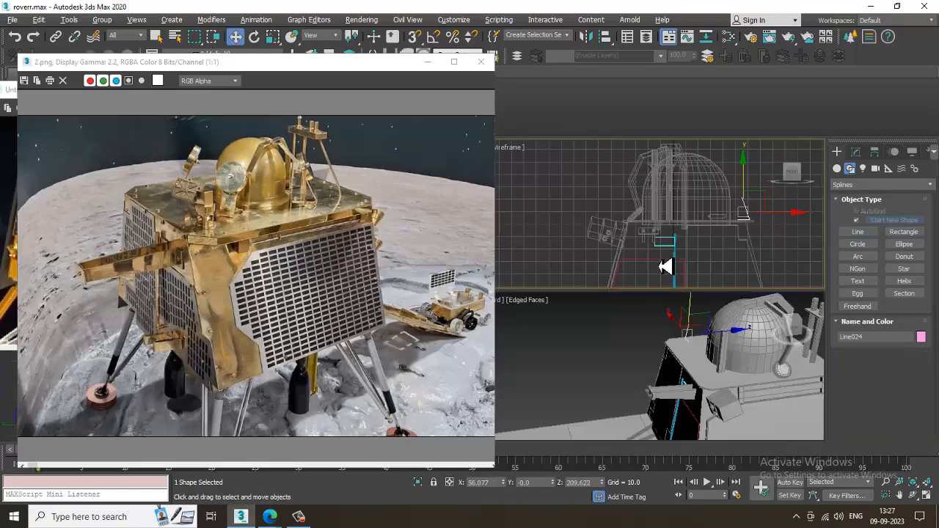
pyautogui.middleClick(692, 365)
pyautogui.hotkey('alt', 'w')
pyautogui.moveTo(692, 364)
pyautogui.keyDown('alt'); pyautogui.mouseDown(button='middle')
pyautogui.moveTo(661, 350)
pyautogui.moveTo(690, 350)
pyautogui.mouseUp(button='middle'); pyautogui.keyUp('alt')
pyautogui.moveTo(619, 294); pyautogui.dragTo(669, 327, button='middle')
pyautogui.moveTo(535, 244); pyautogui.dragTo(643, 298)
pyautogui.scroll(4, 644, 298)
# Rotate the L-shaped line about the vertical axis so its base points diagonally toward the deck's corner.
pyautogui.press('e')
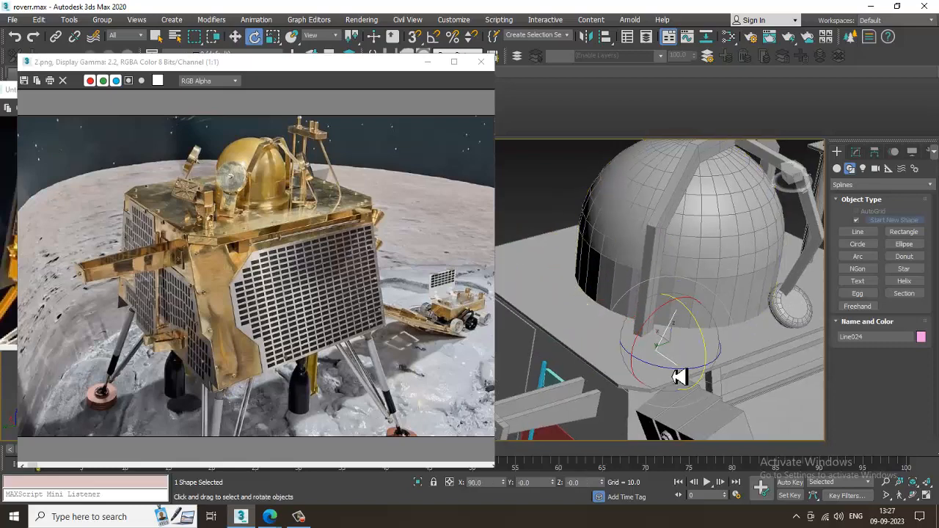
pyautogui.moveTo(677, 376); pyautogui.dragTo(822, 345)
pyautogui.keyDown('alt'); pyautogui.moveTo(755, 342); pyautogui.dragTo(711, 340, button='middle'); pyautogui.keyUp('alt')
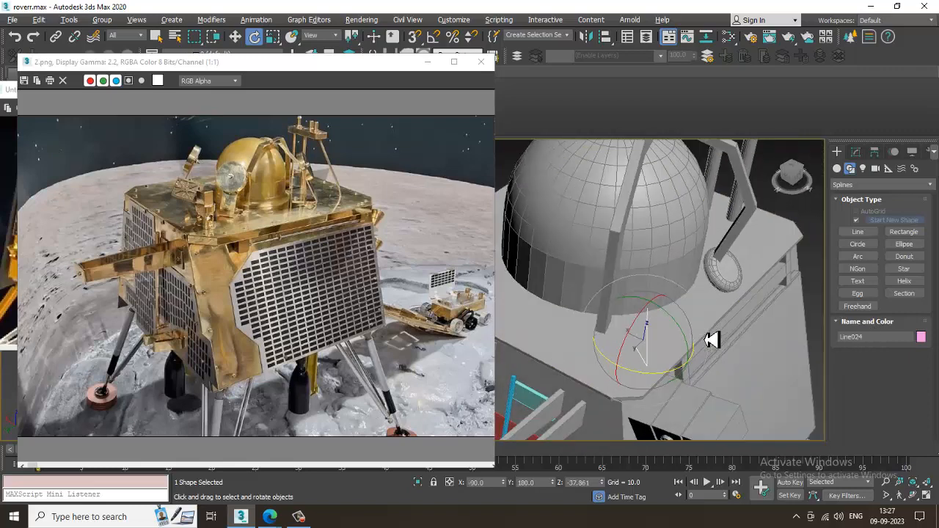
pyautogui.scroll(3, 706, 339)
pyautogui.press('w')
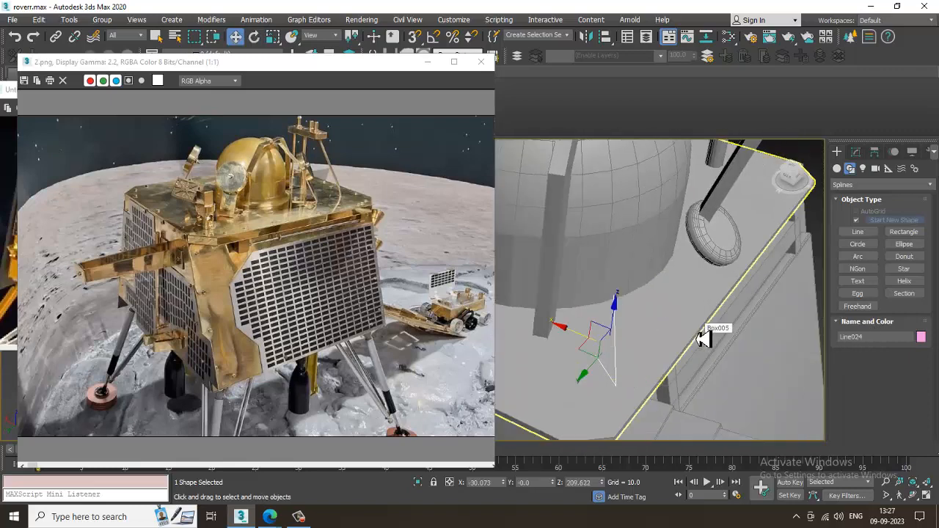
pyautogui.moveTo(705, 339)
pyautogui.keyDown('alt'); pyautogui.mouseDown(button='middle')
pyautogui.moveTo(629, 325)
pyautogui.moveTo(567, 352)
pyautogui.moveTo(715, 342)
pyautogui.moveTo(701, 334)
pyautogui.mouseUp(button='middle'); pyautogui.keyUp('alt')
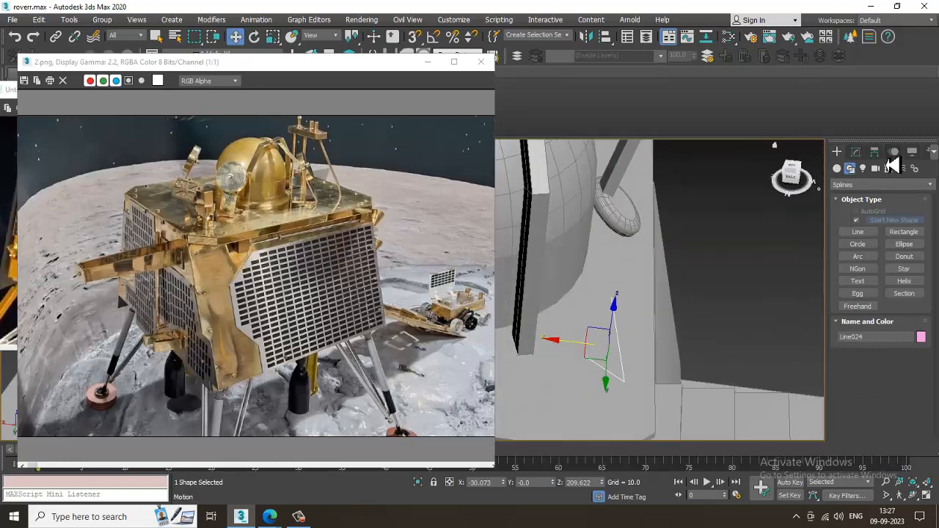
# Show the line as a solid in the viewport with a rectangular section of length 7.98 and width 1.56.
pyautogui.click(856, 152)
pyautogui.click(841, 330)
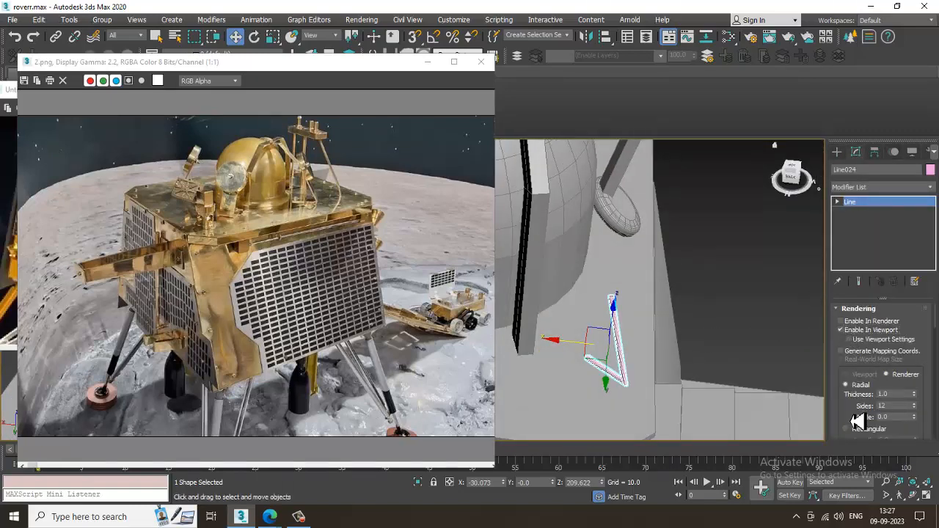
pyautogui.moveTo(851, 421); pyautogui.dragTo(851, 396)
pyautogui.click(860, 406)
pyautogui.keyDown('alt'); pyautogui.moveTo(681, 371); pyautogui.dragTo(765, 378, button='middle'); pyautogui.keyUp('alt')
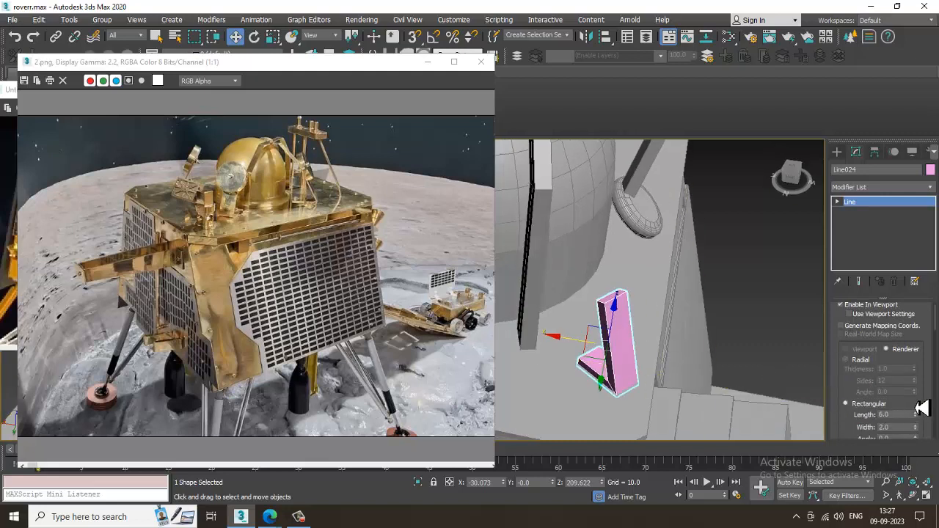
pyautogui.hotkey('ctrl', 'z')
pyautogui.scroll(-2, 881, 400)
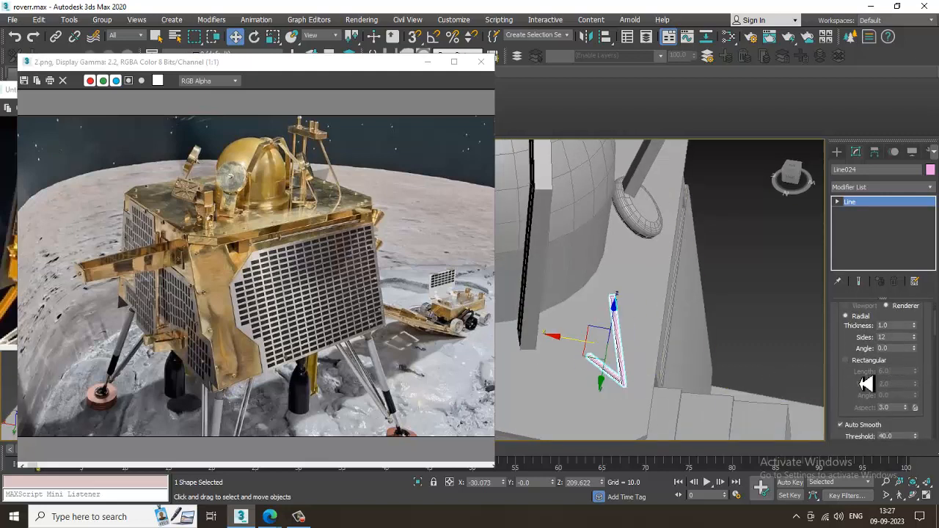
pyautogui.click(854, 362)
pyautogui.moveTo(915, 371); pyautogui.dragTo(927, 405)
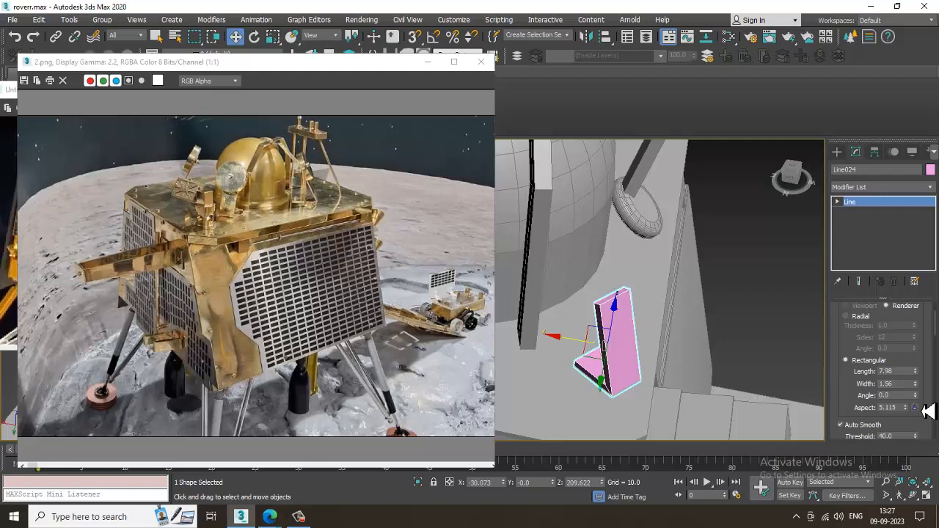
# Move the bracket to about X -23.45, Y -9.58 beside the dome strut and scale it uniformly by a small amount.
pyautogui.keyDown('alt'); pyautogui.moveTo(569, 372); pyautogui.dragTo(684, 349, button='middle'); pyautogui.keyUp('alt')
pyautogui.scroll(3, 603, 367)
pyautogui.click(608, 325)
pyautogui.click(609, 323)
pyautogui.press('r')
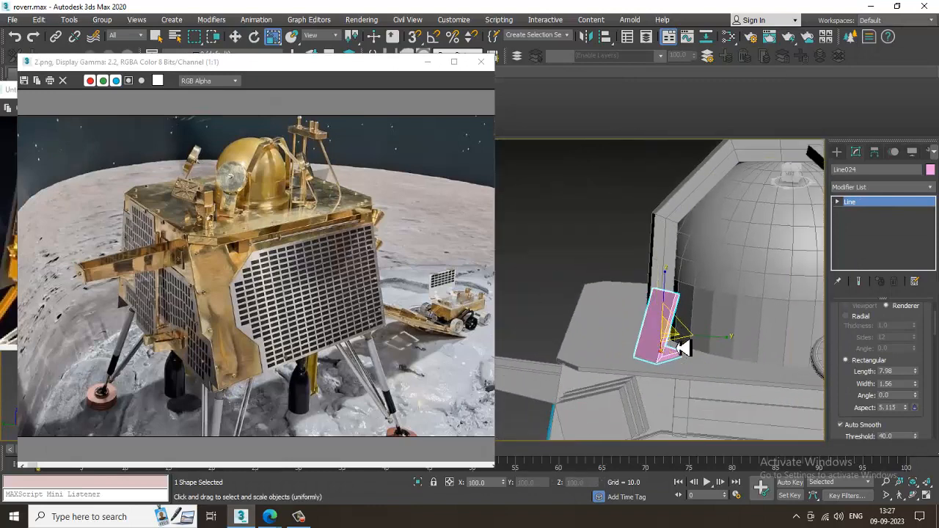
pyautogui.moveTo(676, 342); pyautogui.dragTo(673, 333)
pyautogui.keyDown('alt'); pyautogui.moveTo(674, 333); pyautogui.dragTo(783, 257, button='middle'); pyautogui.keyUp('alt')
pyautogui.press('w')
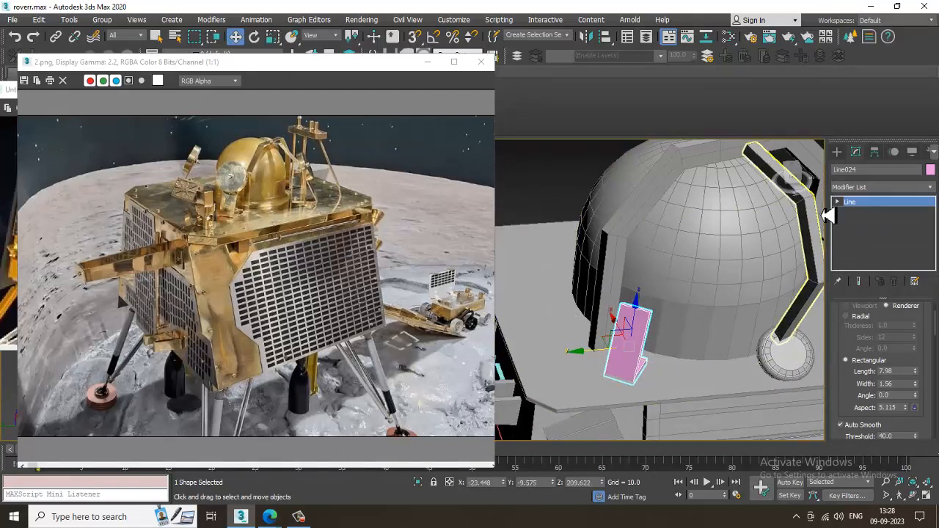
# Convert the bracket beside the dome to an editable poly.
pyautogui.click(837, 151)
pyautogui.click(850, 168)
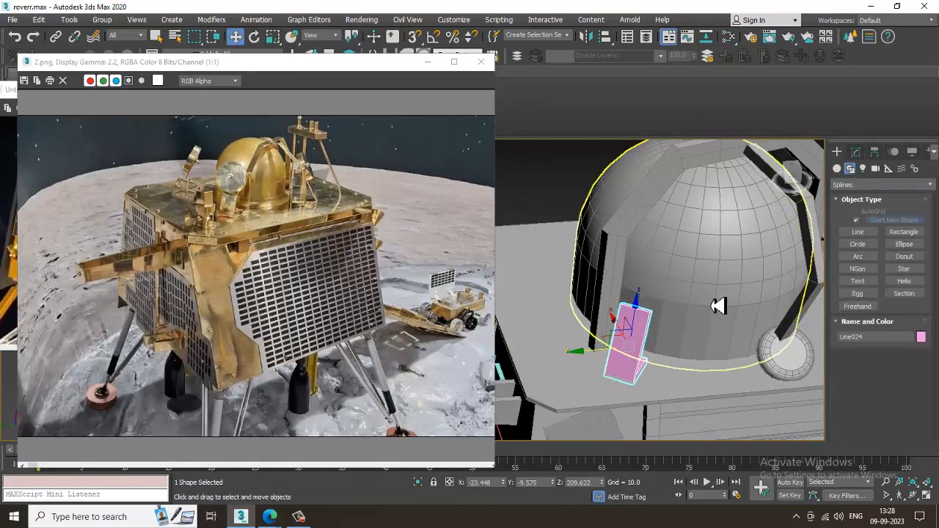
pyautogui.rightClick(624, 323)
pyautogui.moveTo(719, 443)
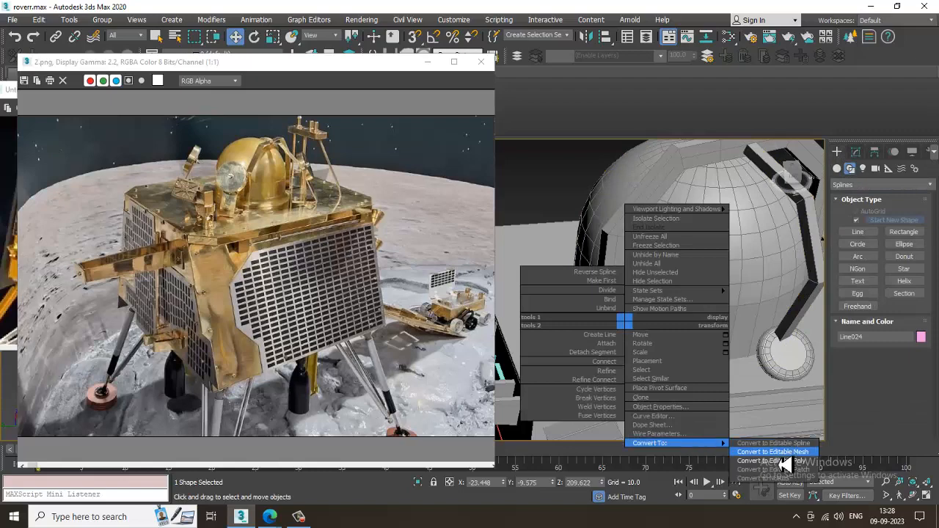
pyautogui.click(782, 461)
# Create a cylinder of radius 6.489 and height 3.423 on the upper part of the bracket's leaning face, using AutoGrid.
pyautogui.click(837, 152)
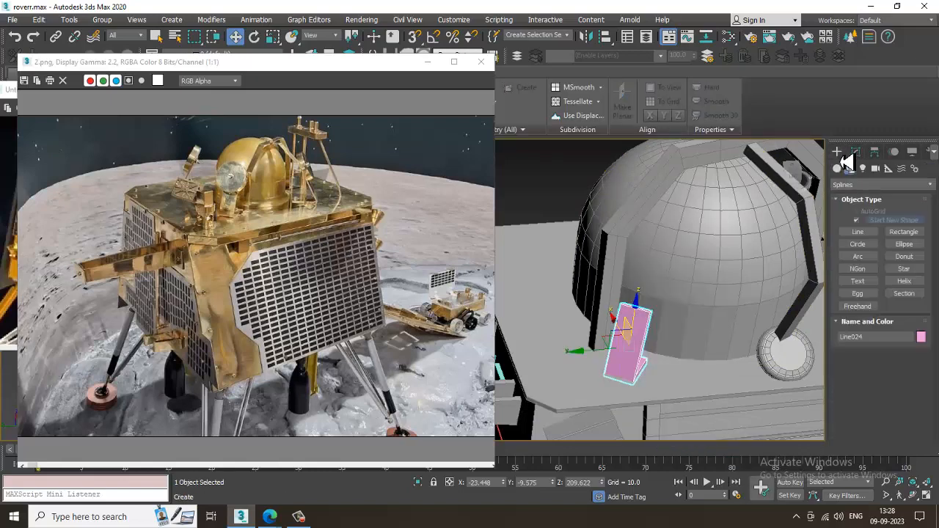
pyautogui.click(838, 169)
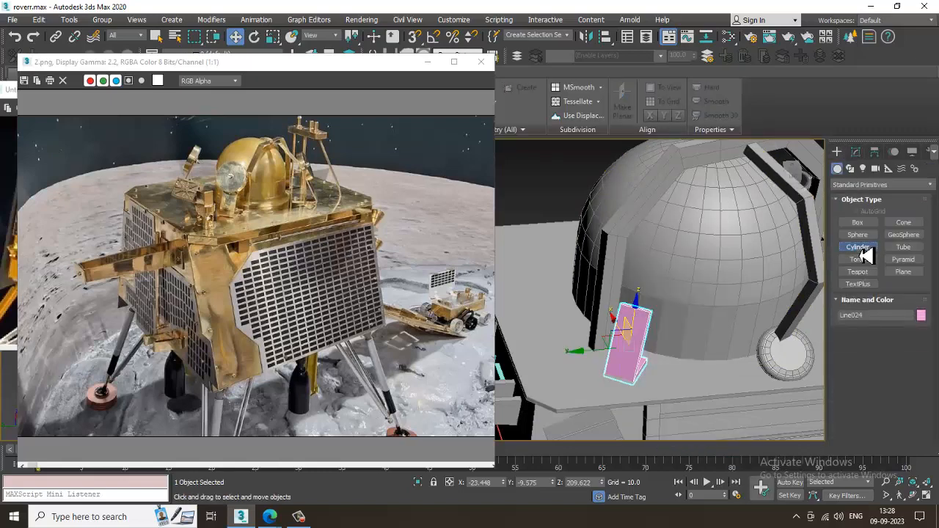
pyautogui.click(858, 247)
pyautogui.click(856, 211)
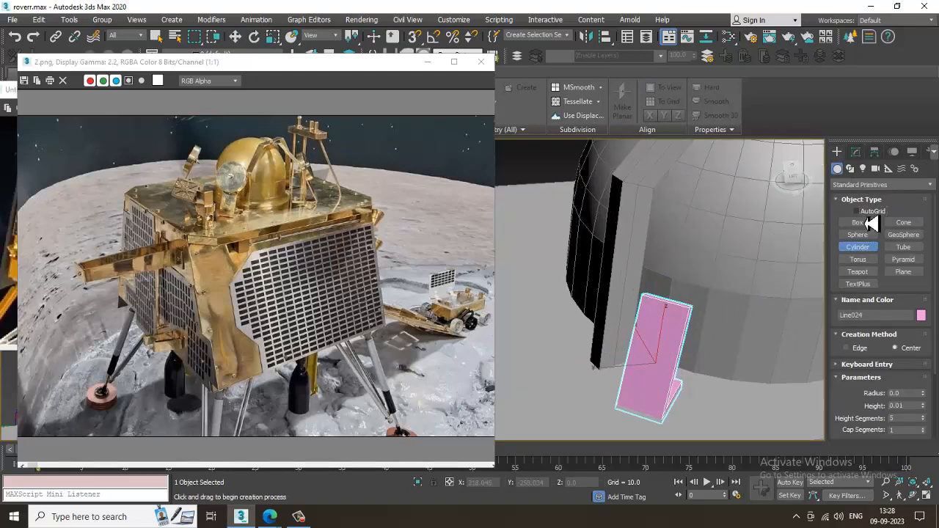
pyautogui.moveTo(662, 319); pyautogui.dragTo(691, 356)
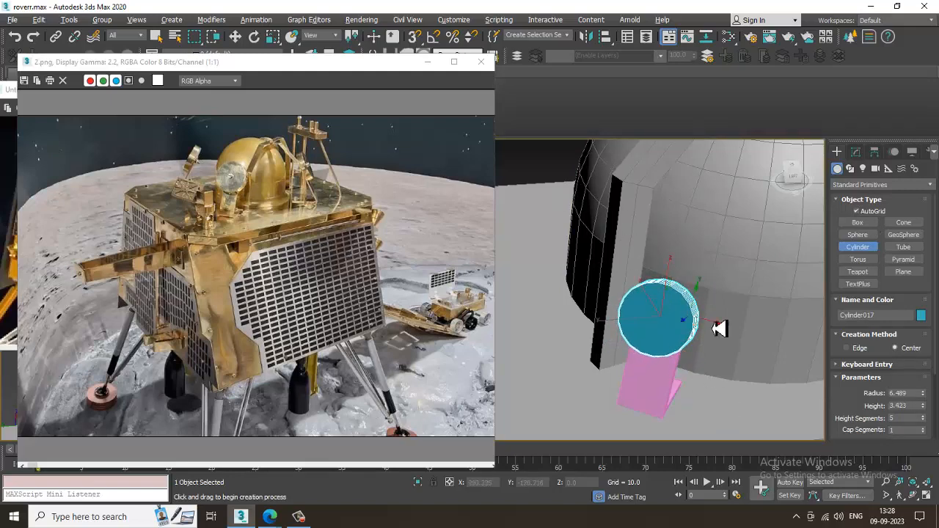
pyautogui.moveTo(712, 329)
pyautogui.keyDown('alt'); pyautogui.mouseDown(button='middle')
pyautogui.moveTo(646, 315)
pyautogui.moveTo(712, 341)
pyautogui.mouseUp(button='middle'); pyautogui.keyUp('alt')
pyautogui.rightClick(650, 318)
# Set the new cylinder's height to 2.875, its height segments to 2 and its sides to 20.
pyautogui.scroll(3, 653, 320)
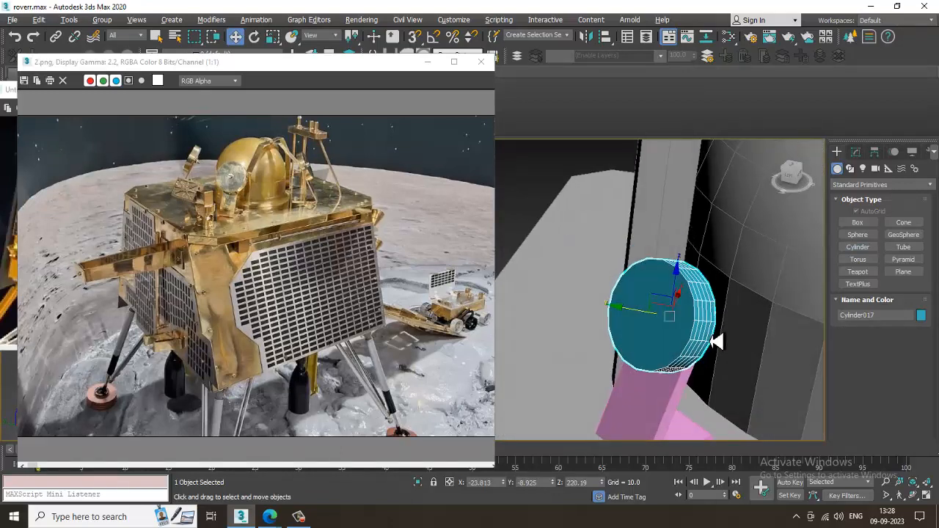
pyautogui.scroll(2, 704, 330)
pyautogui.click(856, 152)
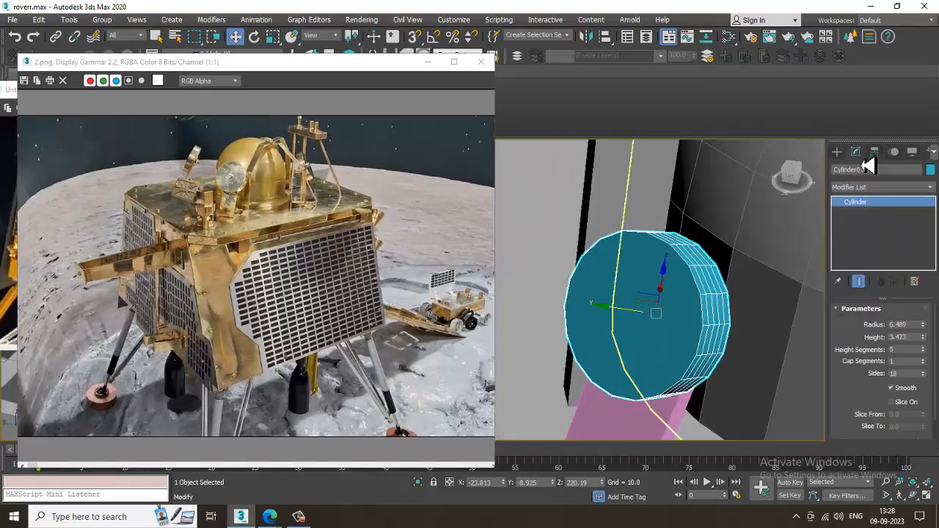
pyautogui.moveTo(929, 347)
pyautogui.mouseDown()
pyautogui.moveTo(931, 384)
pyautogui.moveTo(928, 361)
pyautogui.mouseUp()
pyautogui.rightClick(705, 296)
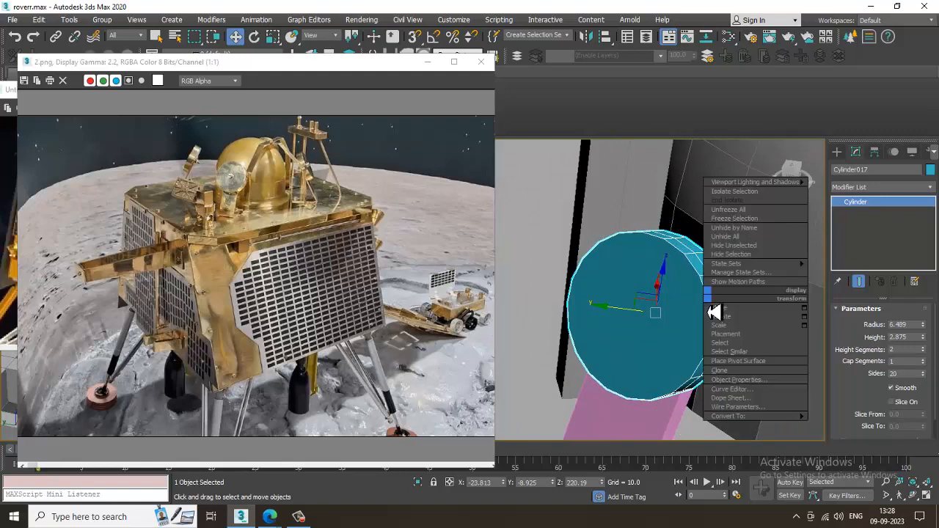
pyautogui.click(712, 311)
pyautogui.rightClick(703, 372)
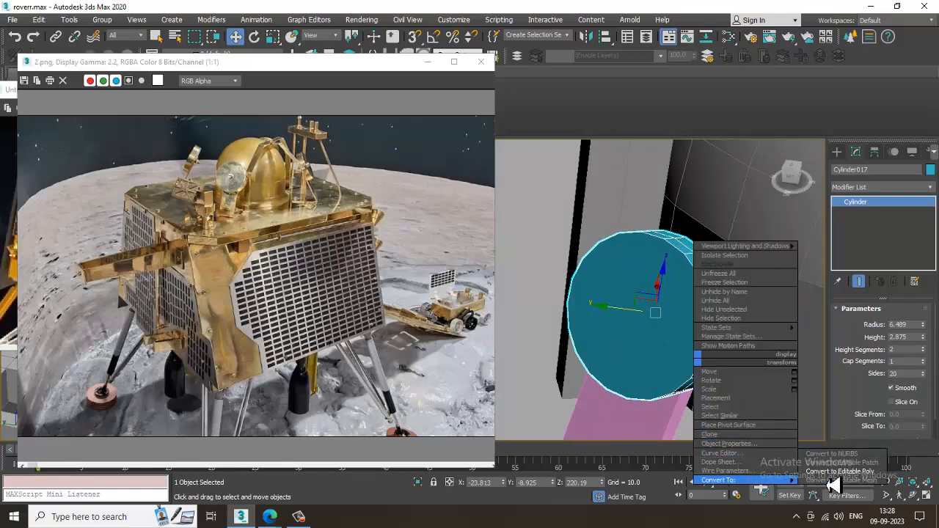
pyautogui.click(865, 474)
pyautogui.hotkey('ctrl', 'z')
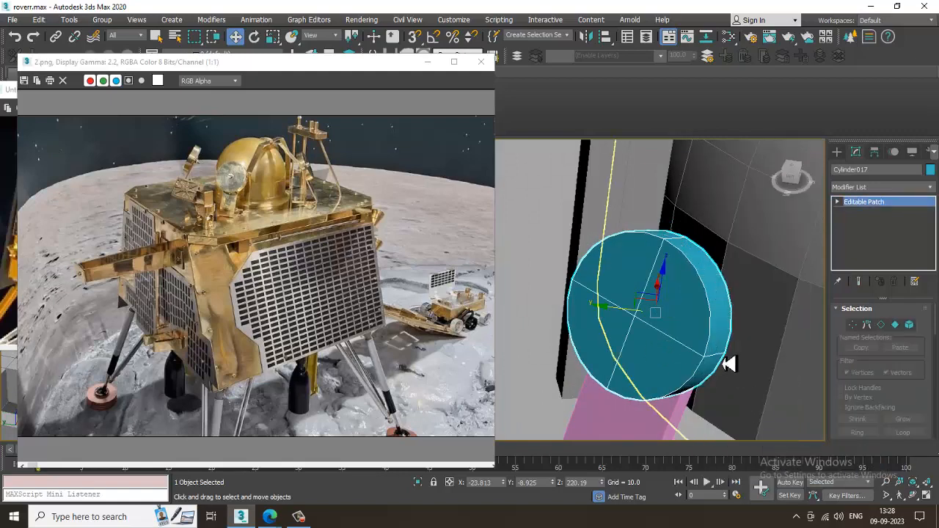
# Convert the cylinder on the bracket to an editable poly.
pyautogui.rightClick(675, 295)
pyautogui.moveTo(704, 412)
pyautogui.click(816, 422)
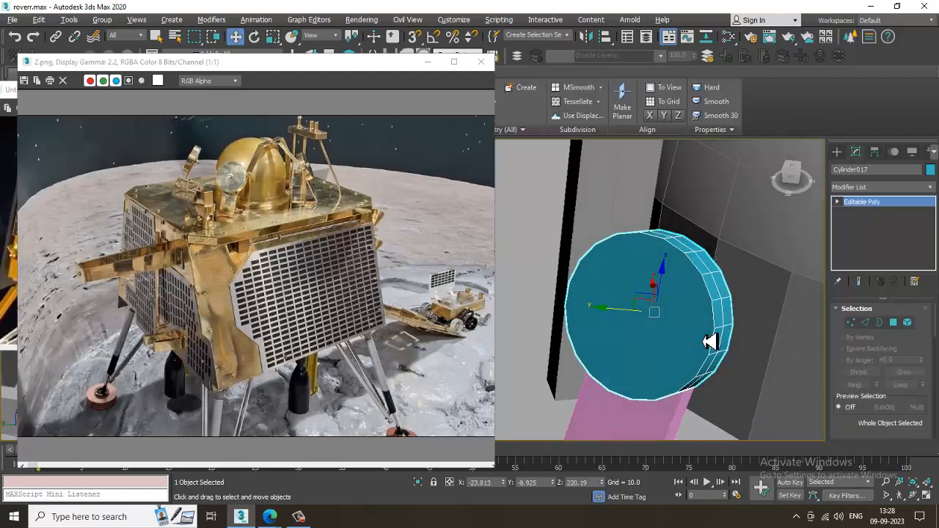
pyautogui.keyDown('alt'); pyautogui.moveTo(635, 327); pyautogui.dragTo(660, 323, button='middle'); pyautogui.keyUp('alt')
# Select the rim edges of the cylinder's outer cap and chamfer them by 0.645.
pyautogui.click(866, 323)
pyautogui.click(688, 294)
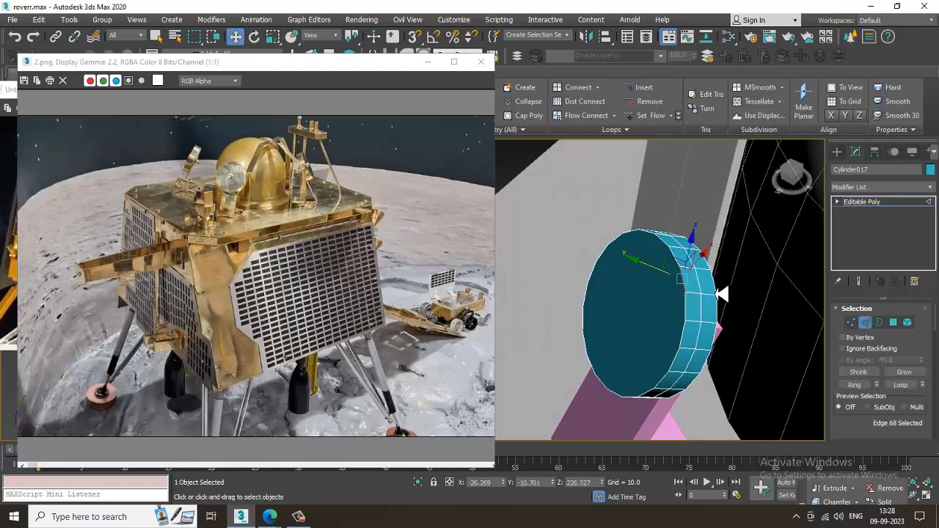
pyautogui.keyDown('ctrl'); pyautogui.click(719, 294); pyautogui.keyUp('ctrl')
pyautogui.click(894, 322)
pyautogui.click(655, 329)
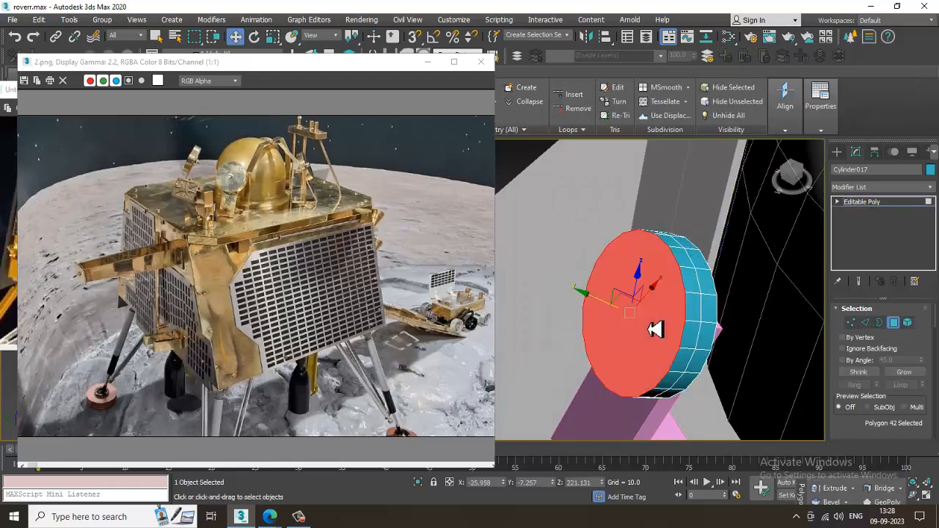
pyautogui.click(865, 324)
pyautogui.moveTo(866, 441); pyautogui.dragTo(866, 285)
pyautogui.click(874, 363)
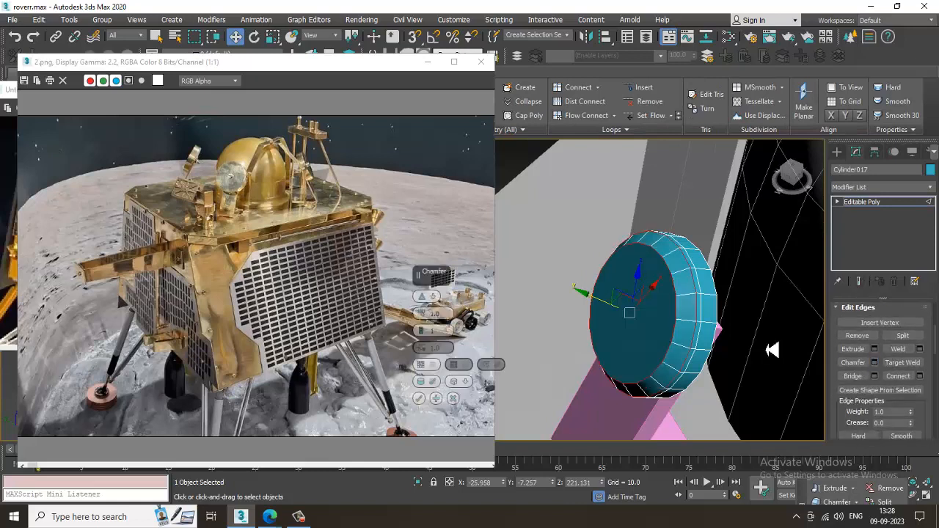
pyautogui.moveTo(422, 316); pyautogui.dragTo(428, 327)
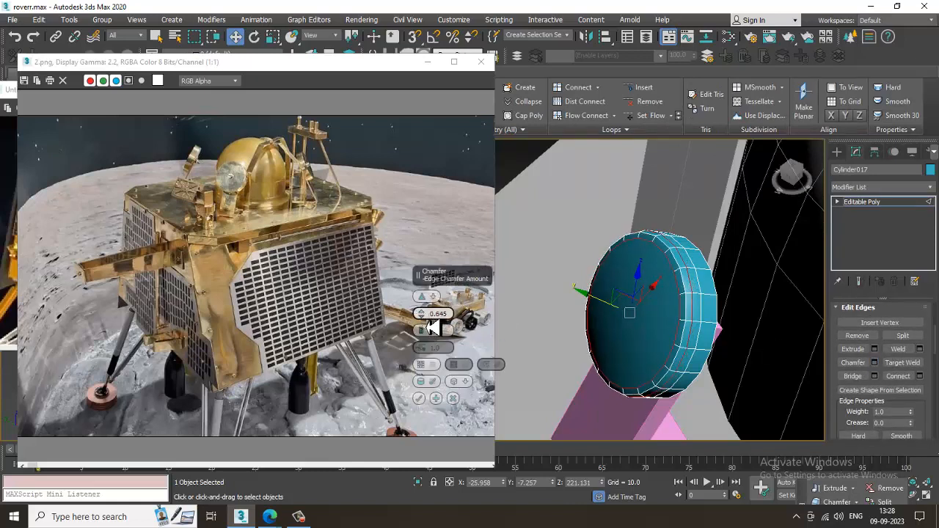
pyautogui.click(420, 398)
# Chamfer the rim edges of the disc's bracket-side cap by 0.291 with 2 segments.
pyautogui.keyDown('alt'); pyautogui.moveTo(780, 306); pyautogui.dragTo(678, 314, button='middle'); pyautogui.keyUp('alt')
pyautogui.press('4')
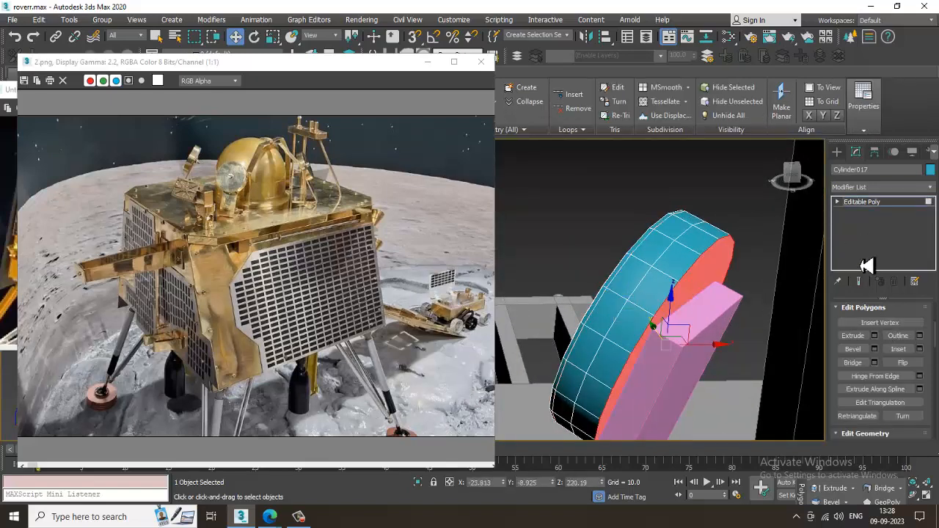
pyautogui.scroll(5, 917, 317)
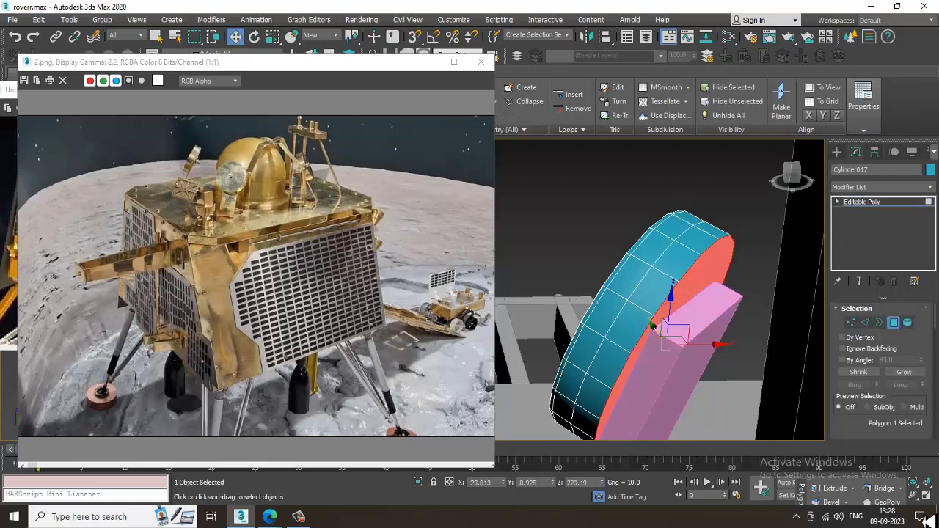
pyautogui.click(867, 322)
pyautogui.moveTo(869, 439); pyautogui.dragTo(871, 321)
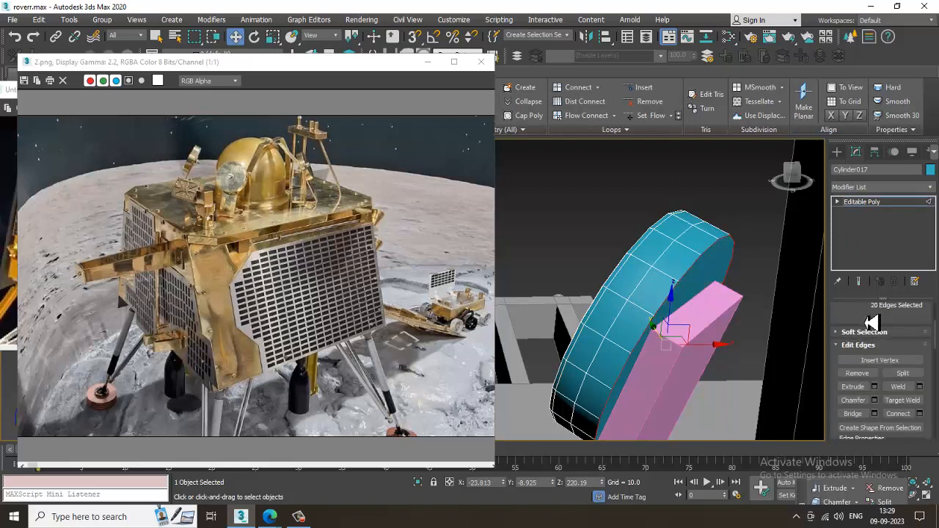
pyautogui.click(875, 400)
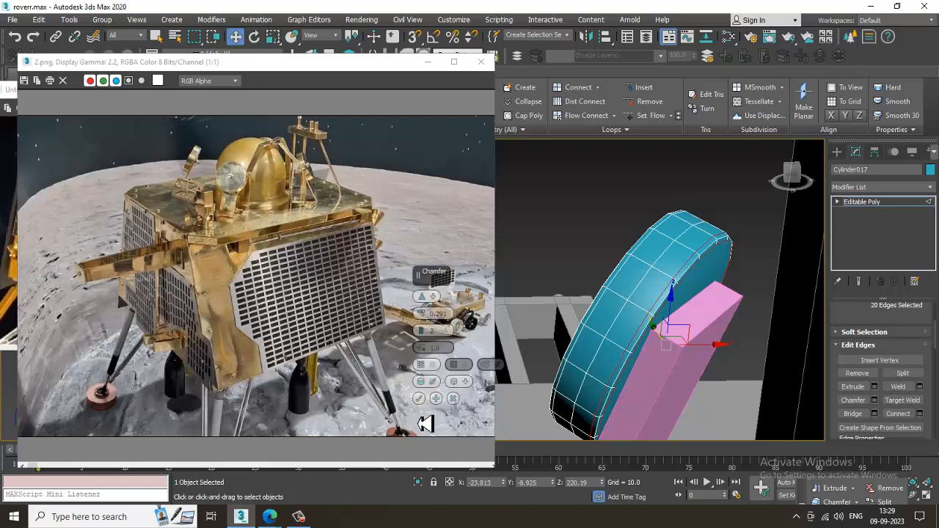
pyautogui.click(419, 398)
pyautogui.click(881, 202)
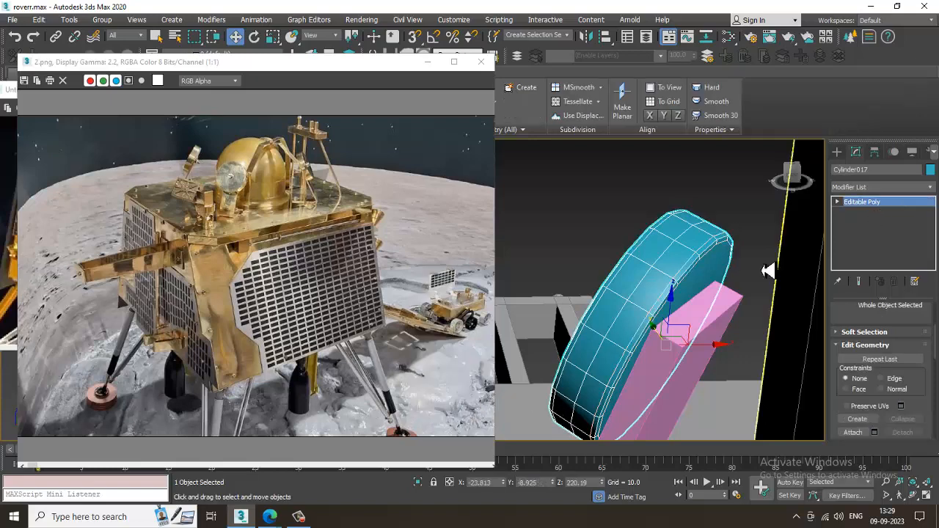
# Move the disc horizontally so it sits centred against the upper part of the bracket's leaning face.
pyautogui.keyDown('alt'); pyautogui.moveTo(767, 270); pyautogui.dragTo(743, 236, button='middle'); pyautogui.keyUp('alt')
pyautogui.moveTo(744, 236); pyautogui.dragTo(761, 237)
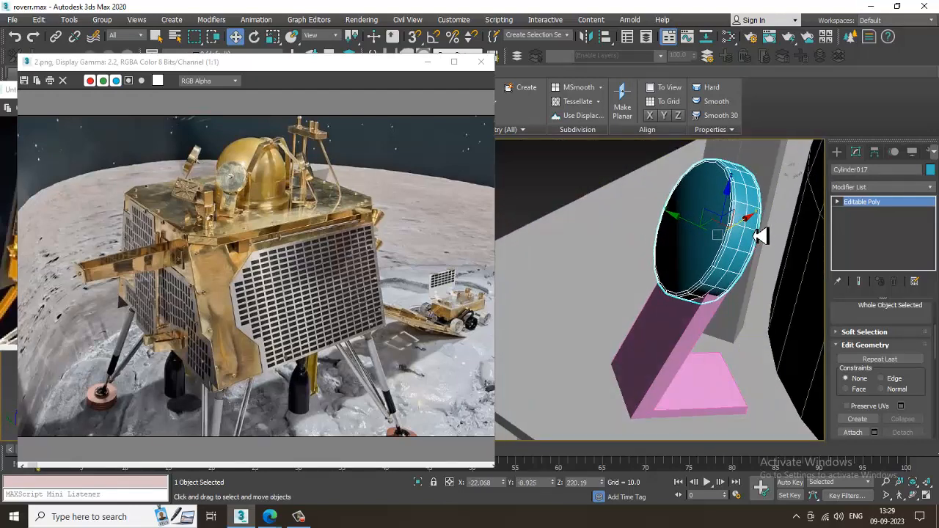
pyautogui.keyDown('alt'); pyautogui.moveTo(668, 221); pyautogui.dragTo(682, 245, button='middle'); pyautogui.keyUp('alt')
pyautogui.moveTo(686, 245); pyautogui.dragTo(724, 235)
pyautogui.keyDown('alt'); pyautogui.moveTo(724, 235); pyautogui.dragTo(686, 289, button='middle'); pyautogui.keyUp('alt')
pyautogui.scroll(-4, 746, 222)
pyautogui.scroll(-4, 723, 252)
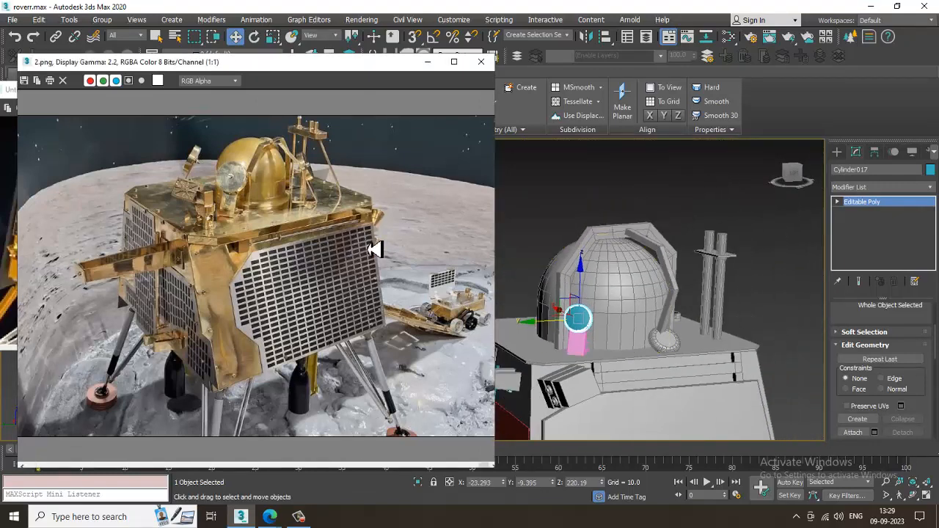
# Select the disc together with its bracket and group them.
pyautogui.moveTo(390, 249); pyautogui.dragTo(375, 249, button='middle')
pyautogui.scroll(3, 612, 291)
pyautogui.keyDown('ctrl'); pyautogui.click(564, 378); pyautogui.keyUp('ctrl')
pyautogui.scroll(-3, 563, 379)
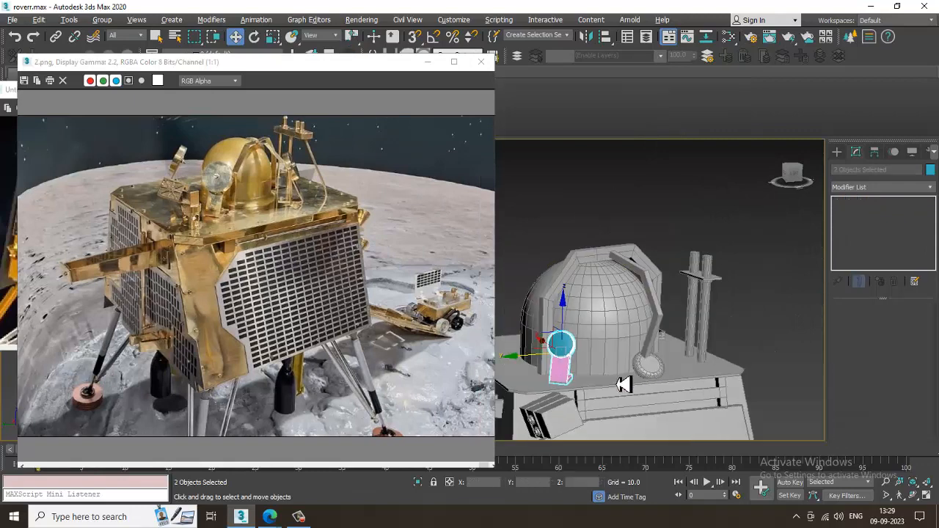
pyautogui.keyDown('alt'); pyautogui.moveTo(625, 383); pyautogui.dragTo(606, 304, button='middle'); pyautogui.keyUp('alt')
pyautogui.click(102, 20)
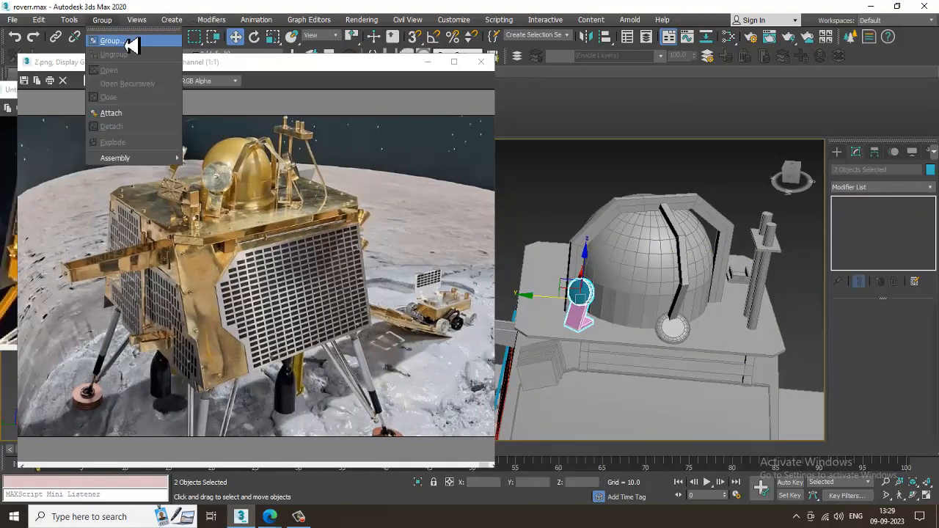
pyautogui.click(128, 38)
pyautogui.click(480, 276)
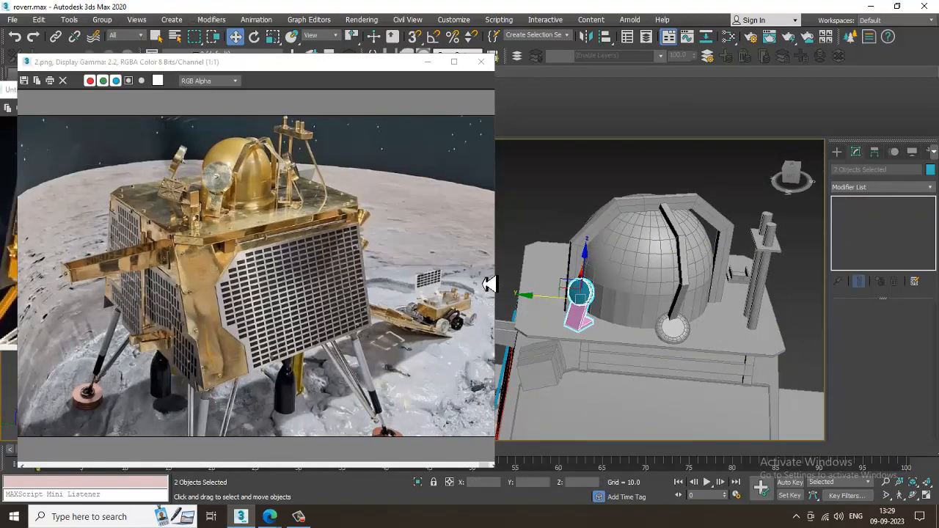
# Copy the disc-and-bracket group along the Y axis to the other side of the dome's front arm.
pyautogui.scroll(-1, 485, 283)
pyautogui.keyDown('alt'); pyautogui.moveTo(558, 316); pyautogui.dragTo(680, 320, button='middle'); pyautogui.keyUp('alt')
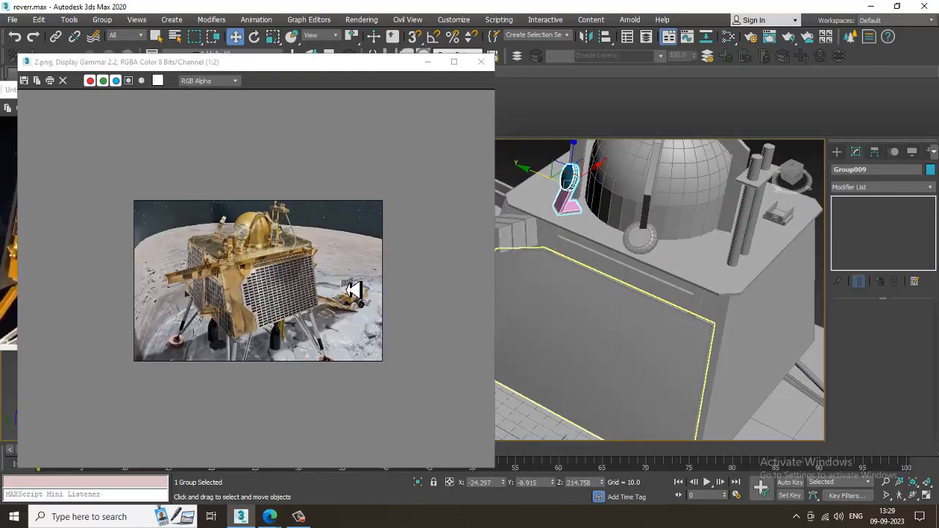
pyautogui.scroll(1, 350, 289)
pyautogui.scroll(-3, 569, 264)
pyautogui.keyDown('alt'); pyautogui.moveTo(568, 264); pyautogui.dragTo(593, 247, button='middle'); pyautogui.keyUp('alt')
pyautogui.scroll(5, 593, 254)
pyautogui.click(711, 292)
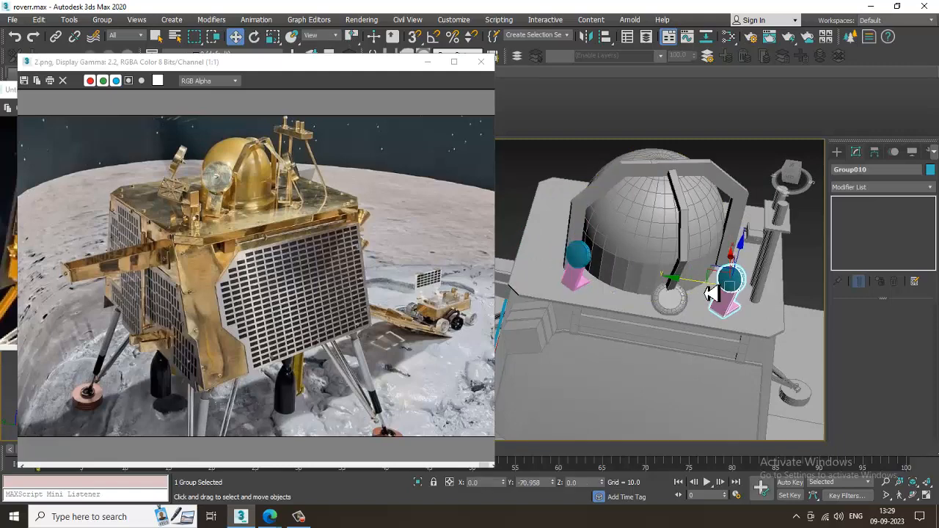
pyautogui.keyDown('shift'); pyautogui.moveTo(710, 293); pyautogui.dragTo(701, 291); pyautogui.keyUp('shift')
pyautogui.click(472, 309)
# Rotate the copied disc-and-bracket group and move it close to the dome, between the front arm and the twin columns.
pyautogui.press('e')
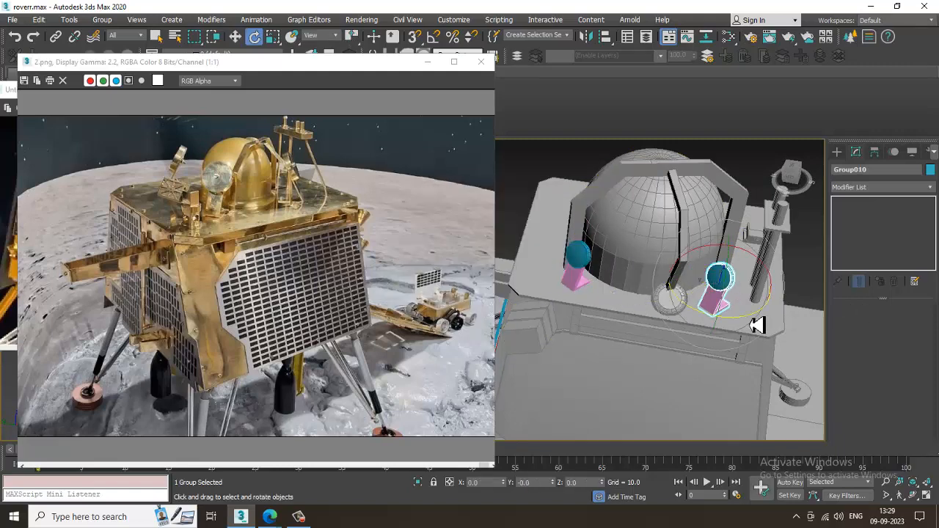
pyautogui.moveTo(831, 311); pyautogui.dragTo(830, 311)
pyautogui.press('w')
pyautogui.keyDown('alt'); pyautogui.moveTo(787, 265); pyautogui.dragTo(776, 304, button='middle'); pyautogui.keyUp('alt')
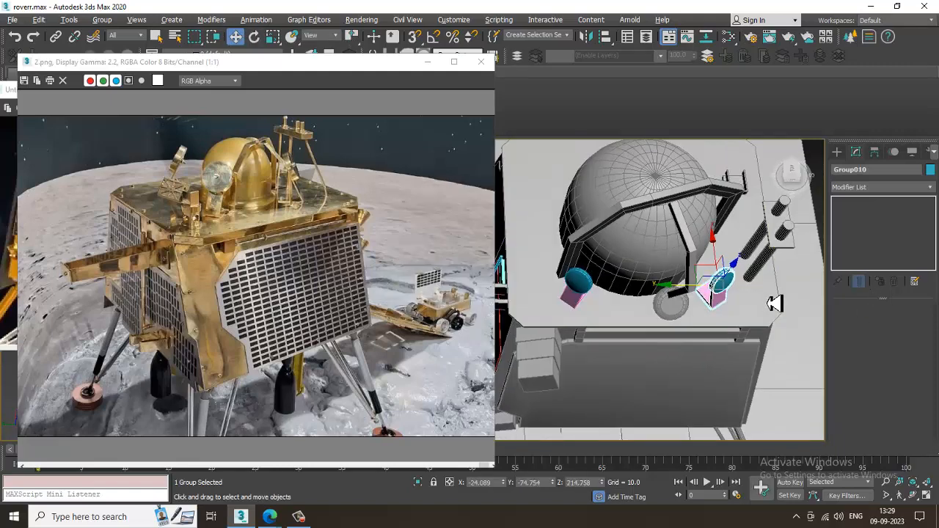
pyautogui.scroll(2, 775, 299)
pyautogui.moveTo(696, 254); pyautogui.dragTo(693, 228)
pyautogui.moveTo(667, 260); pyautogui.dragTo(654, 266)
pyautogui.keyDown('alt'); pyautogui.moveTo(654, 266); pyautogui.dragTo(629, 252, button='middle'); pyautogui.keyUp('alt')
pyautogui.moveTo(717, 251); pyautogui.dragTo(699, 254)
pyautogui.keyDown('alt'); pyautogui.moveTo(699, 255); pyautogui.dragTo(707, 242, button='middle'); pyautogui.keyUp('alt')
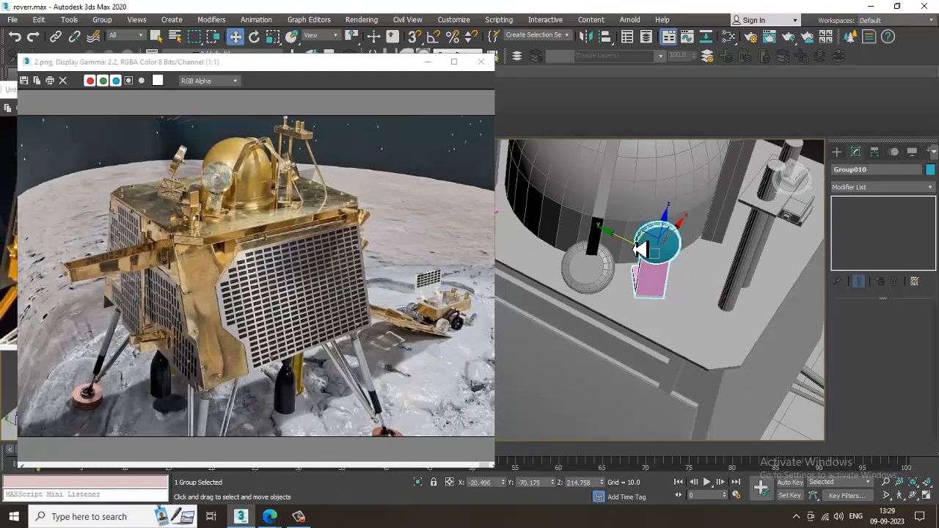
pyautogui.moveTo(641, 249); pyautogui.dragTo(628, 245)
# Mirror the copied group across X as a copy and move the new one along X past the twin columns.
pyautogui.keyDown('alt'); pyautogui.moveTo(768, 266); pyautogui.dragTo(624, 191, button='middle'); pyautogui.keyUp('alt')
pyautogui.click(589, 38)
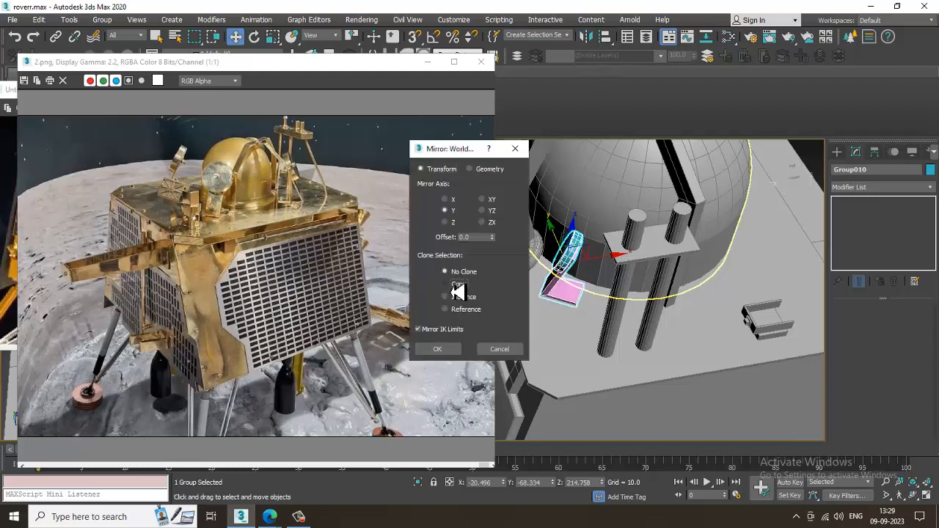
pyautogui.click(454, 286)
pyautogui.click(449, 200)
pyautogui.click(443, 350)
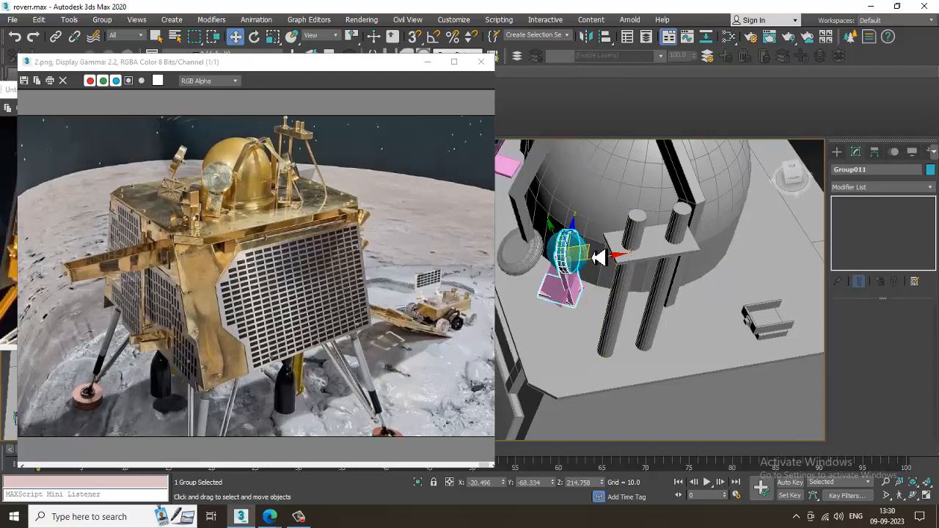
pyautogui.moveTo(616, 263); pyautogui.dragTo(808, 239)
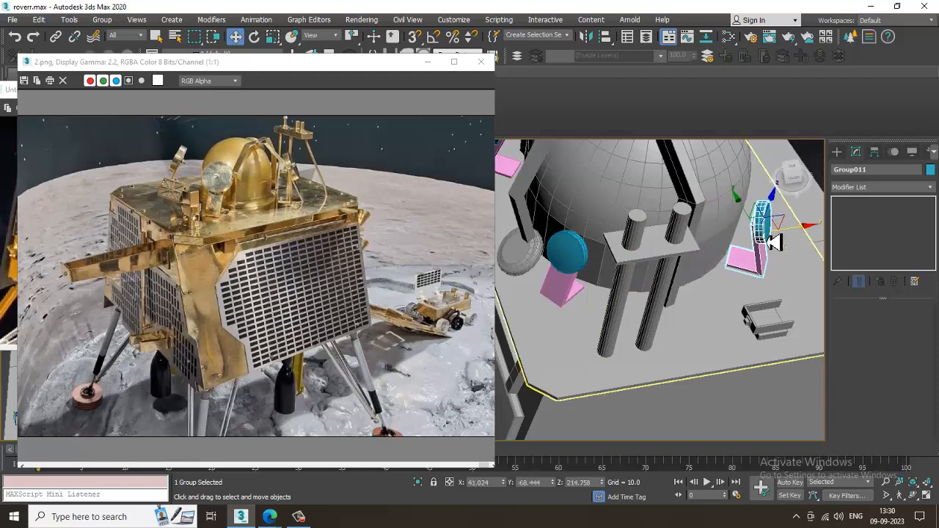
pyautogui.keyDown('alt'); pyautogui.moveTo(772, 241); pyautogui.dragTo(769, 240, button='middle'); pyautogui.keyUp('alt')
pyautogui.moveTo(745, 274); pyautogui.dragTo(671, 274, button='middle')
# Give every object in the scene the same grey object color, and clear the selection.
pyautogui.scroll(-4, 702, 269)
pyautogui.hotkey('ctrl', 'a')
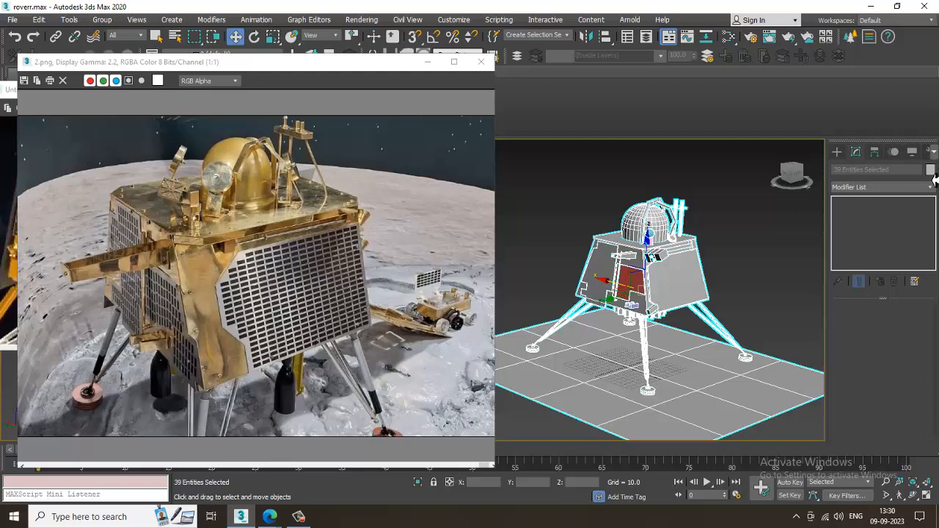
pyautogui.click(930, 171)
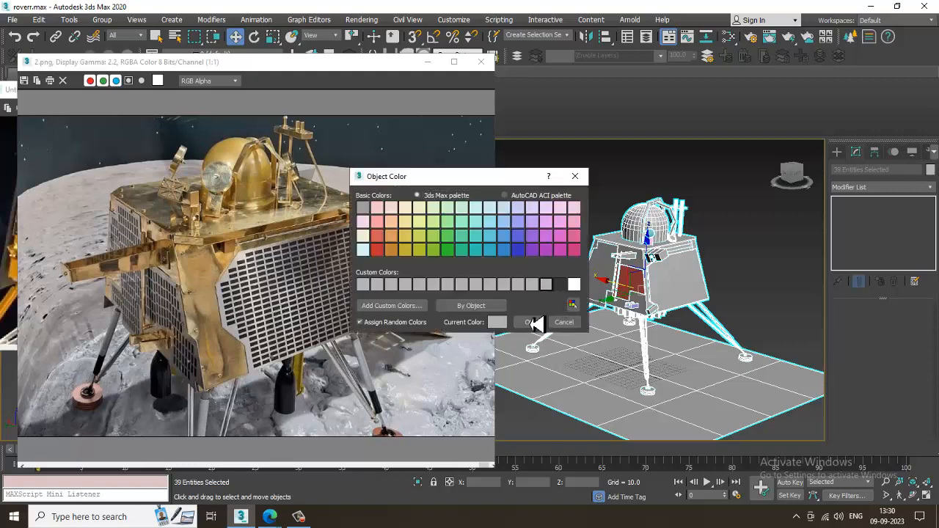
pyautogui.click(532, 322)
pyautogui.click(723, 230)
# Create a small cylinder of radius 1.263 and height 0.73 near the top plate's corner, using AutoGrid.
pyautogui.scroll(8, 638, 316)
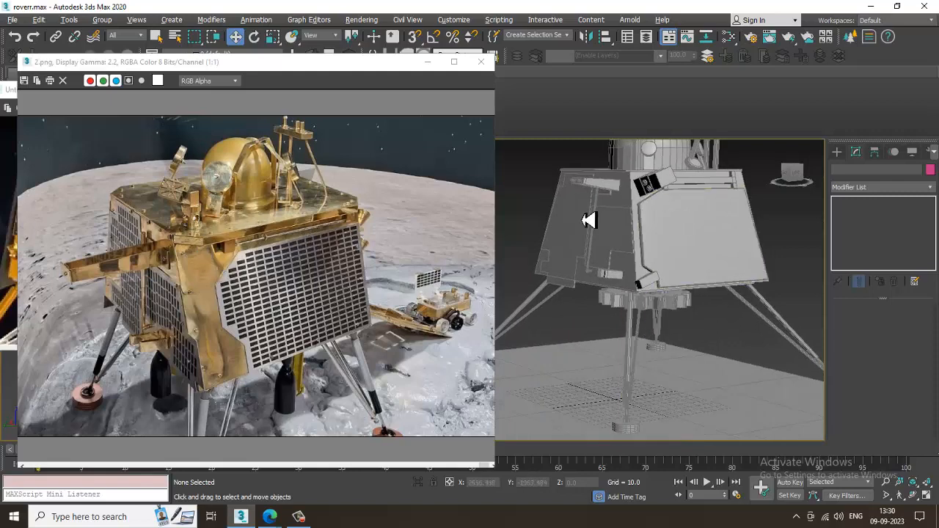
pyautogui.keyDown('alt'); pyautogui.moveTo(589, 221); pyautogui.dragTo(694, 252, button='middle'); pyautogui.keyUp('alt')
pyautogui.scroll(4, 661, 273)
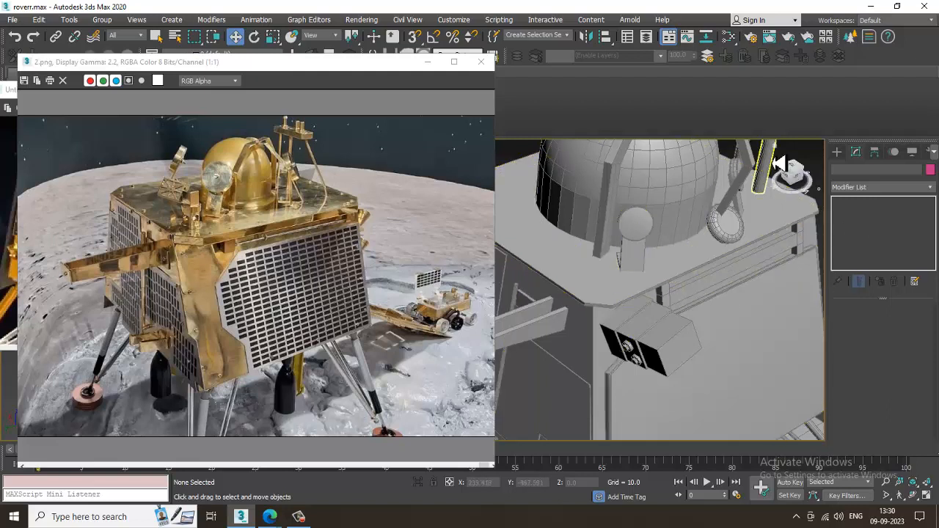
pyautogui.click(838, 153)
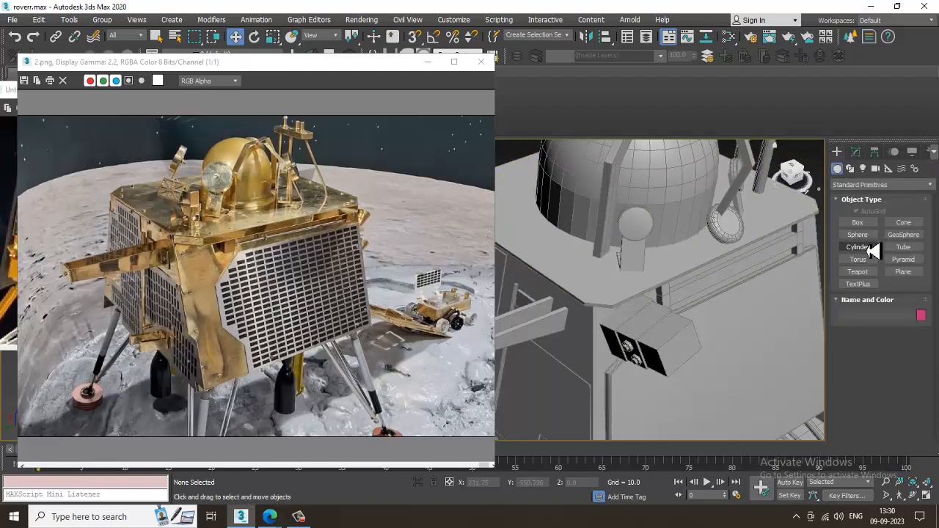
pyautogui.click(867, 250)
pyautogui.scroll(5, 663, 314)
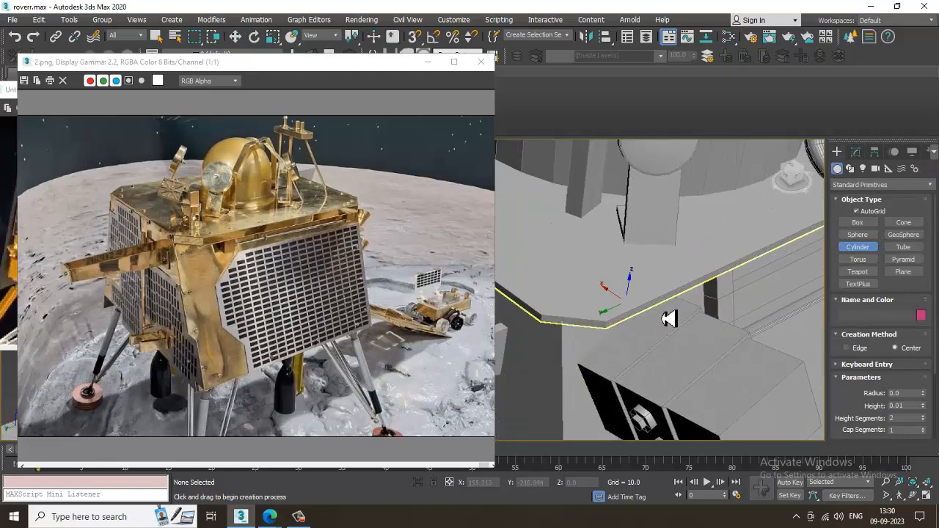
pyautogui.moveTo(667, 319); pyautogui.dragTo(711, 328, button='middle')
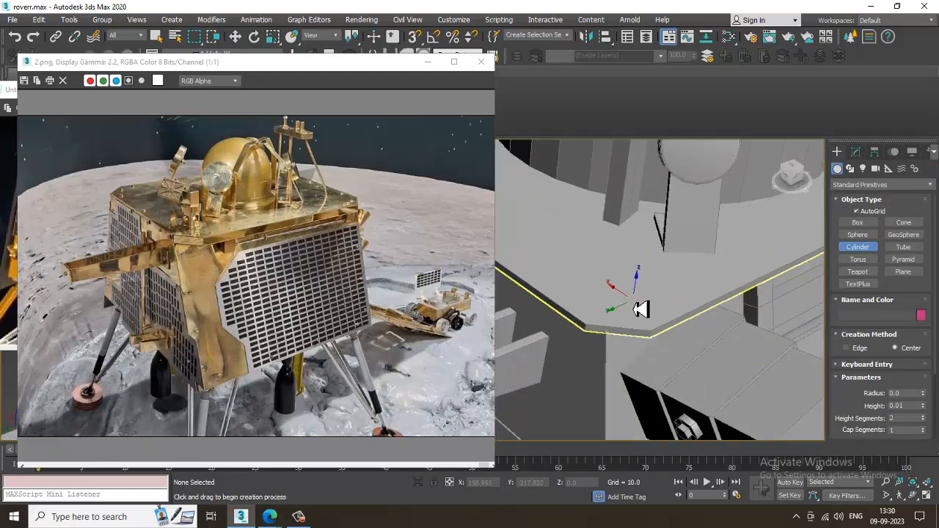
pyautogui.moveTo(635, 303); pyautogui.dragTo(640, 306)
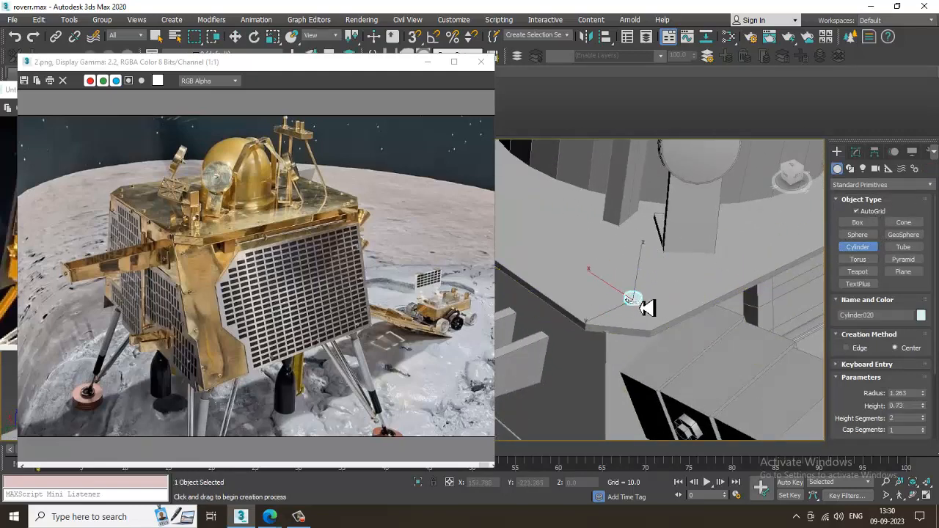
pyautogui.rightClick(630, 300)
# Set the small cylinder's sides to 6 to make a hexagonal bolt head.
pyautogui.click(855, 152)
pyautogui.press('z')
pyautogui.scroll(-5, 646, 260)
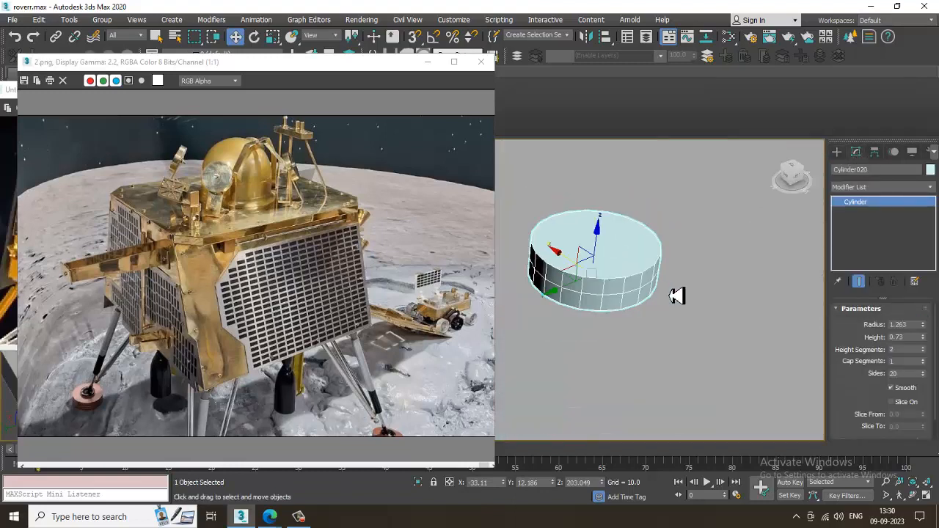
pyautogui.moveTo(929, 385); pyautogui.dragTo(931, 394)
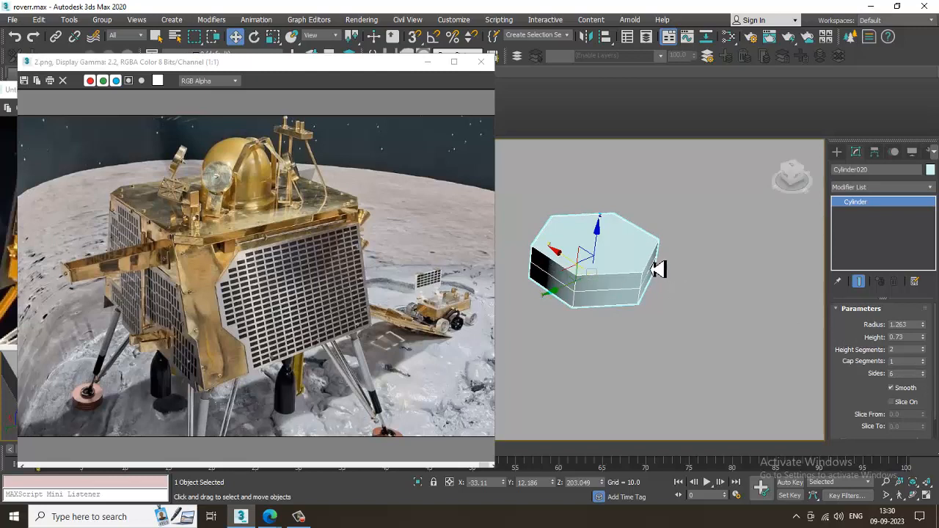
# Lower the hexagonal bolt head slightly into the top plate and move it along Y towards the plate's edge.
pyautogui.moveTo(606, 247); pyautogui.dragTo(610, 254)
pyautogui.scroll(-6, 614, 254)
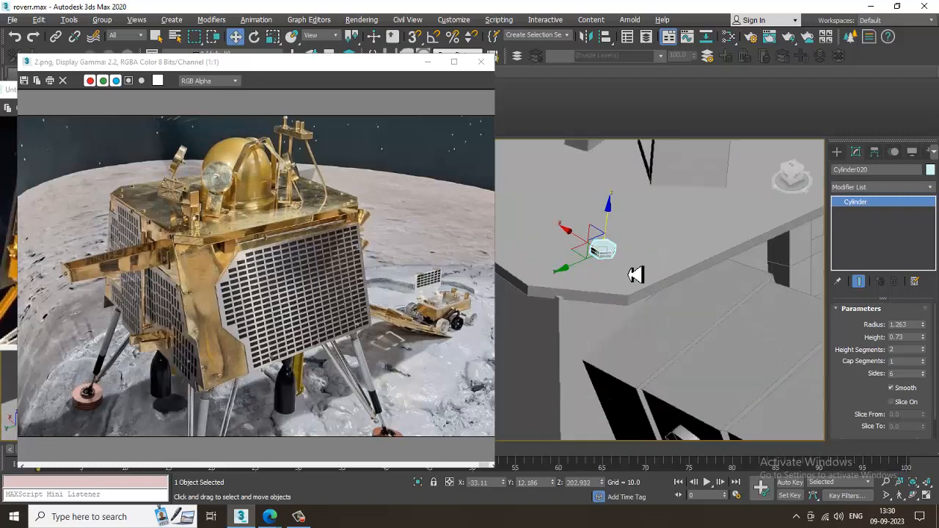
pyautogui.keyDown('alt'); pyautogui.moveTo(634, 274); pyautogui.dragTo(575, 281, button='middle'); pyautogui.keyUp('alt')
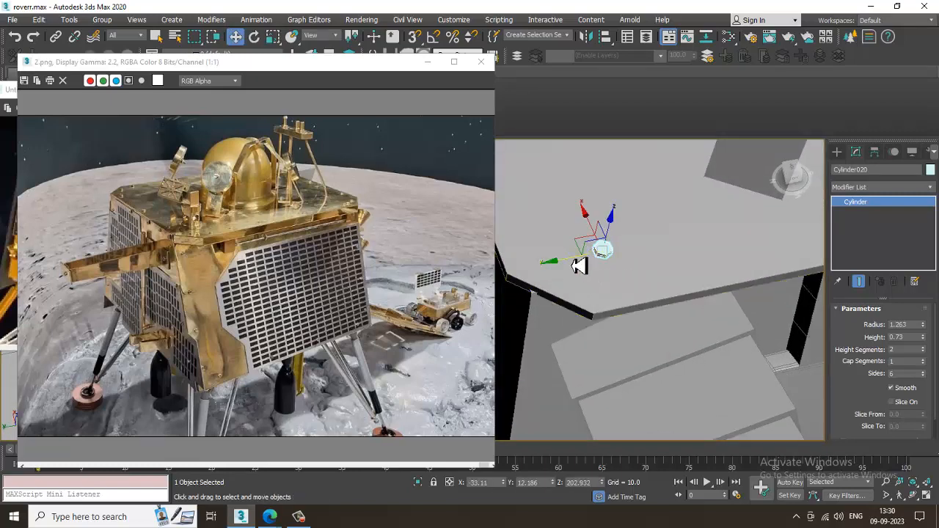
pyautogui.moveTo(573, 277); pyautogui.dragTo(522, 287)
pyautogui.scroll(-4, 524, 286)
# Make five evenly spaced copies of the bolt head along the top plate's edge in the X direction.
pyautogui.keyDown('alt'); pyautogui.moveTo(557, 267); pyautogui.dragTo(684, 288, button='middle'); pyautogui.keyUp('alt')
pyautogui.scroll(2, 684, 288)
pyautogui.keyDown('shift'); pyautogui.moveTo(695, 301); pyautogui.dragTo(619, 268); pyautogui.keyUp('shift')
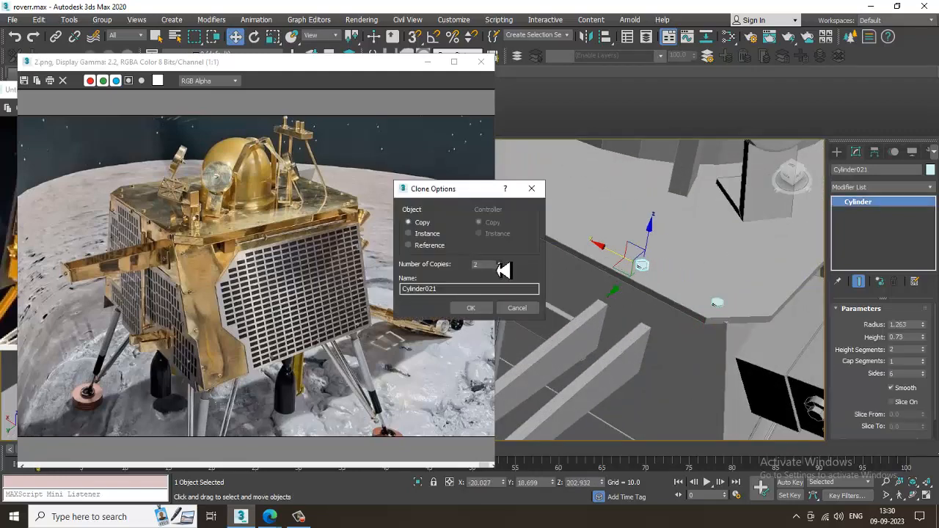
pyautogui.click(471, 310)
pyautogui.scroll(-4, 653, 290)
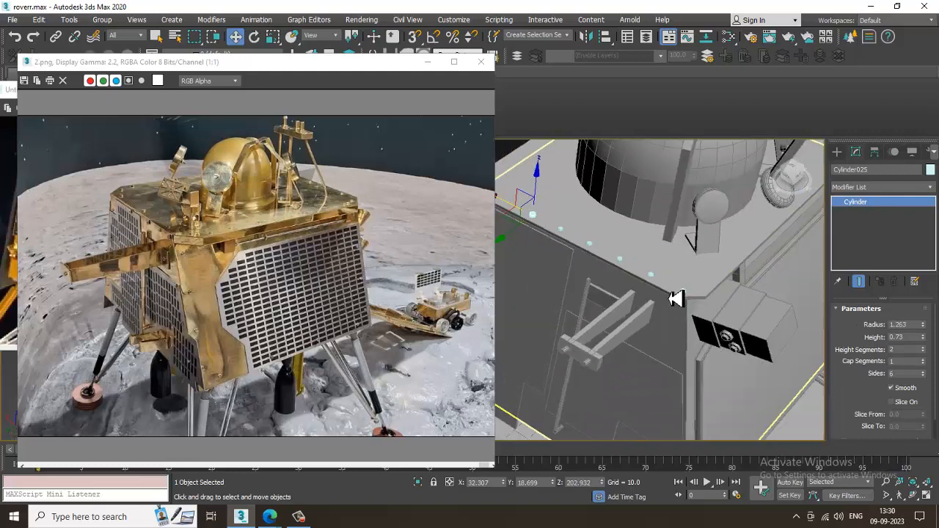
# Extend the bolt row with two more copies of its last bolt head, up to the plate's far corner.
pyautogui.moveTo(671, 297)
pyautogui.keyDown('alt'); pyautogui.mouseDown(button='middle')
pyautogui.moveTo(666, 269)
pyautogui.moveTo(623, 270)
pyautogui.mouseUp(button='middle'); pyautogui.keyUp('alt')
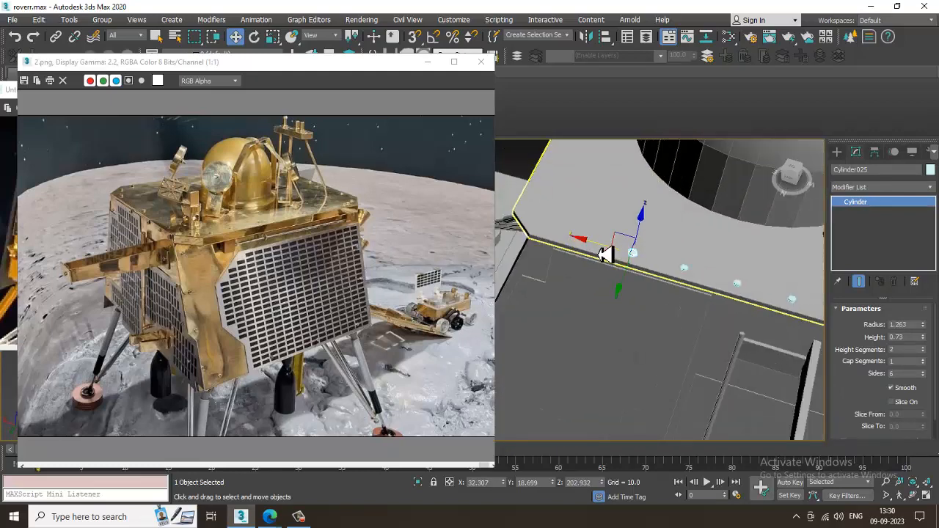
pyautogui.moveTo(603, 254)
pyautogui.keyDown('shift'); pyautogui.mouseDown()
pyautogui.moveTo(557, 248)
pyautogui.moveTo(574, 267)
pyautogui.mouseUp(); pyautogui.keyUp('shift')
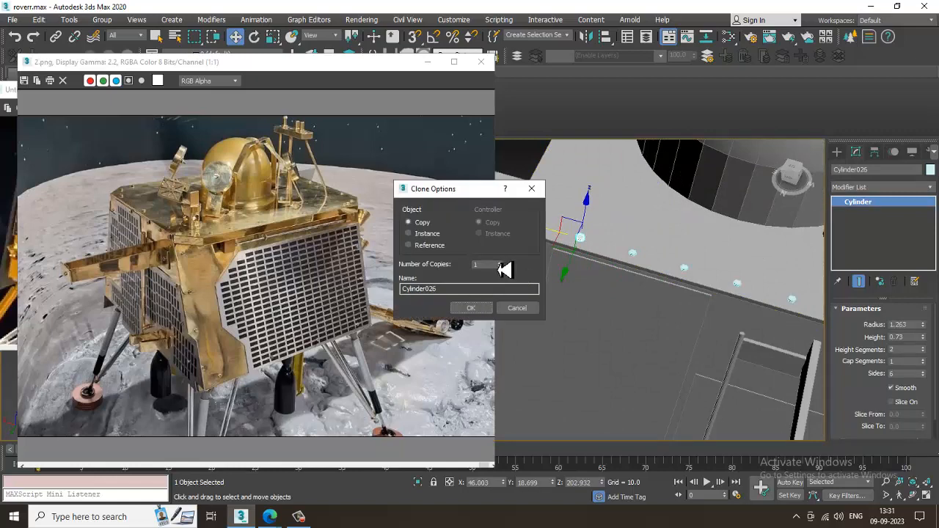
pyautogui.click(471, 308)
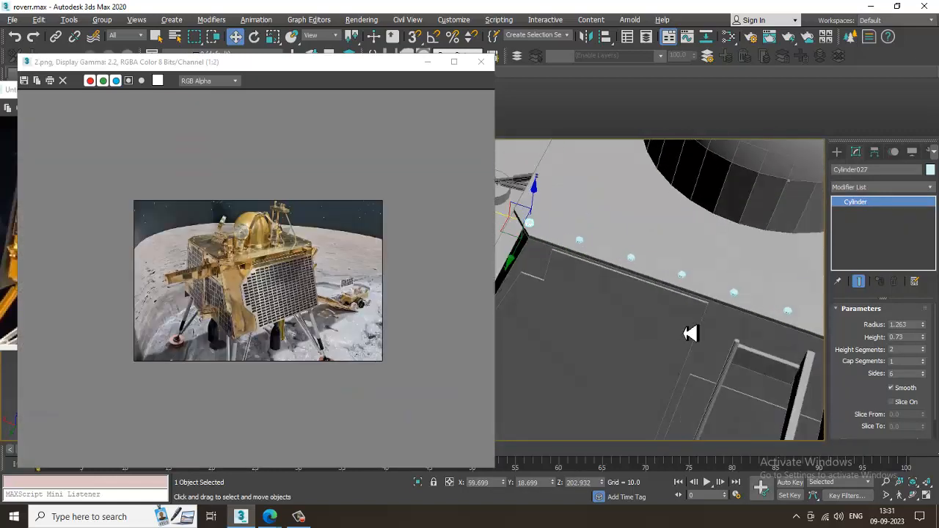
# Move the corner bolt head slightly inward along X and select six bolt heads of the edge row.
pyautogui.moveTo(622, 262); pyautogui.dragTo(616, 265, button='middle')
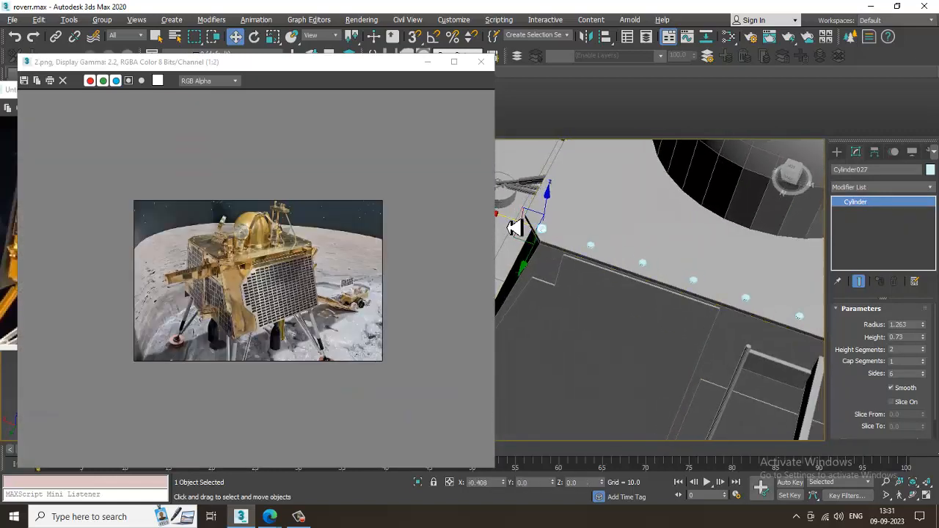
pyautogui.keyDown('shift'); pyautogui.moveTo(527, 231); pyautogui.dragTo(574, 247); pyautogui.keyUp('shift')
pyautogui.keyDown('ctrl'); pyautogui.click(643, 272); pyautogui.keyUp('ctrl')
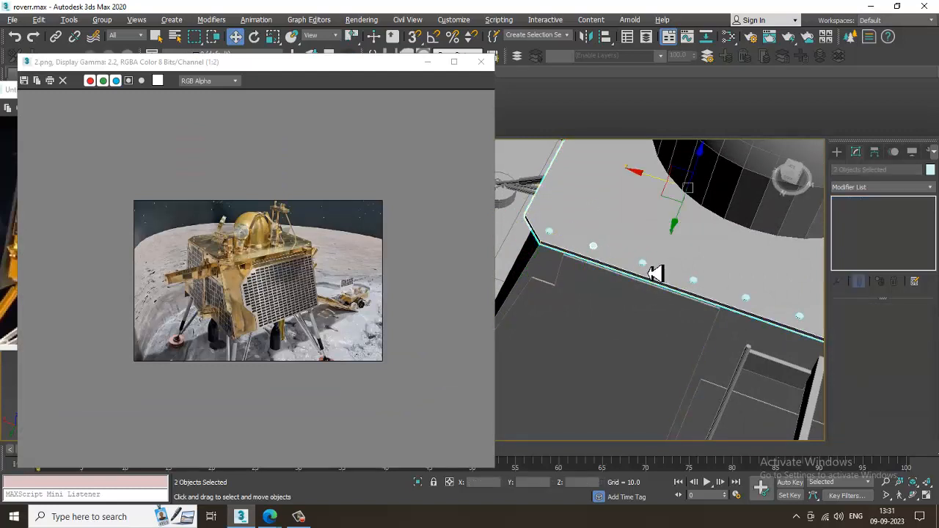
pyautogui.click(643, 264)
pyautogui.keyDown('ctrl'); pyautogui.click(550, 235); pyautogui.keyUp('ctrl')
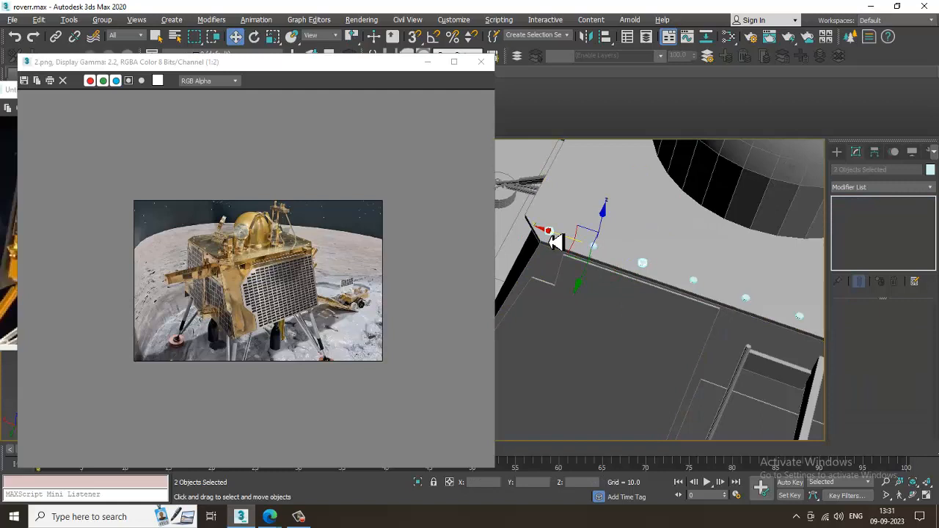
pyautogui.keyDown('ctrl'); pyautogui.click(696, 283); pyautogui.keyUp('ctrl')
pyautogui.keyDown('ctrl'); pyautogui.click(599, 255); pyautogui.keyUp('ctrl')
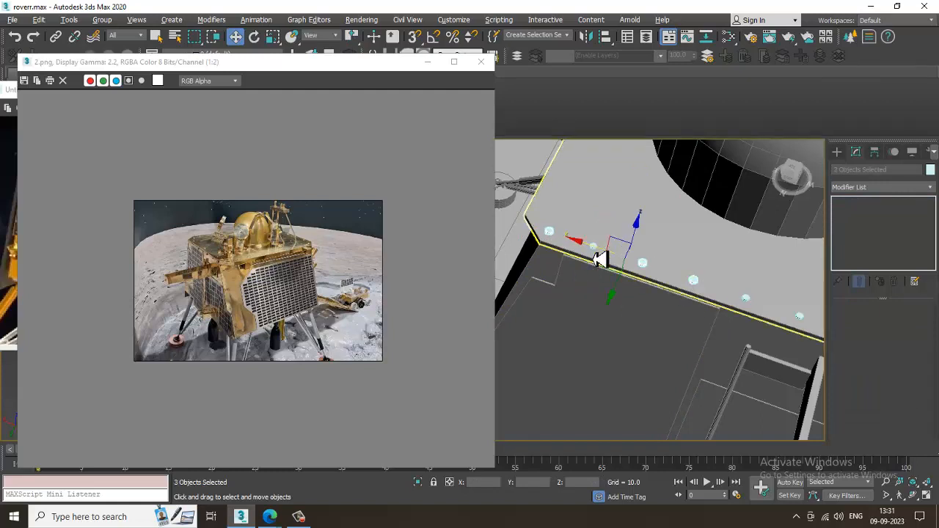
pyautogui.keyDown('ctrl'); pyautogui.click(608, 264); pyautogui.keyUp('ctrl')
pyautogui.moveTo(743, 302); pyautogui.dragTo(665, 289, button='middle')
pyautogui.keyDown('ctrl'); pyautogui.click(665, 285); pyautogui.keyUp('ctrl')
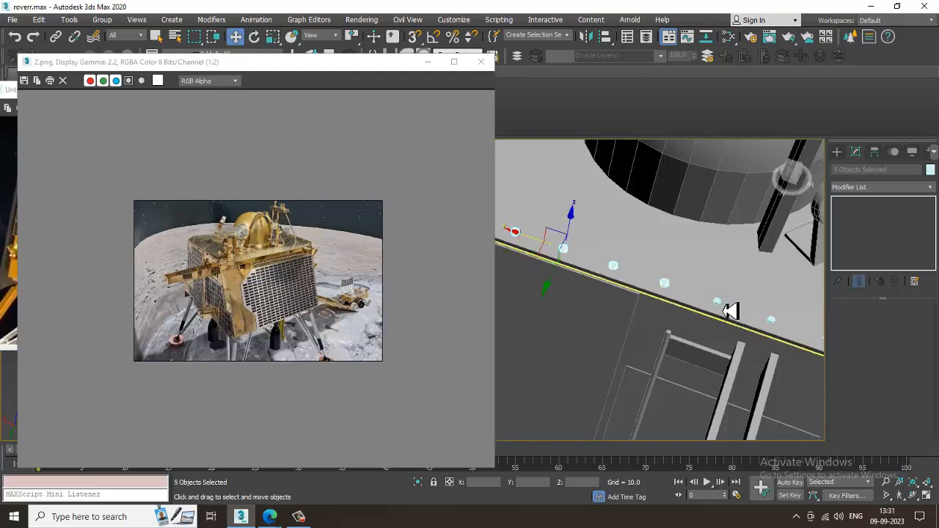
pyautogui.keyDown('ctrl'); pyautogui.click(718, 303); pyautogui.keyUp('ctrl')
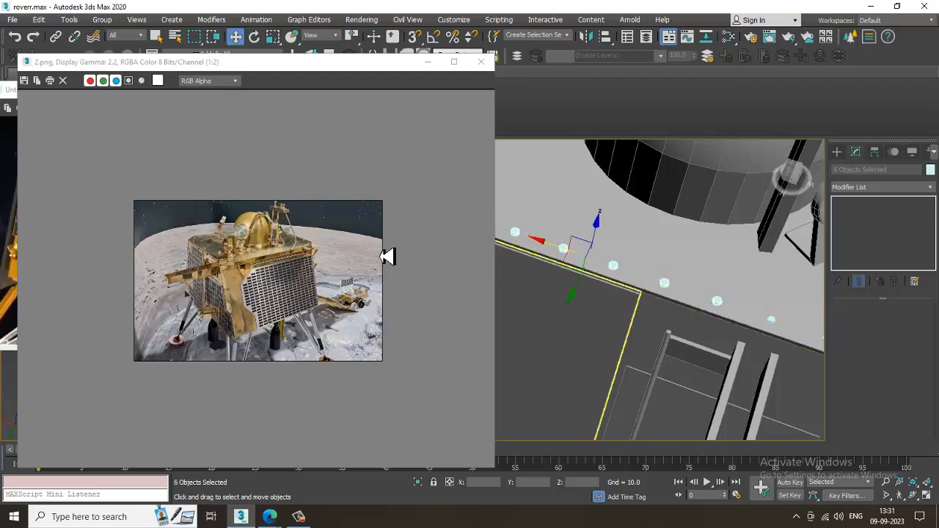
# Check the reference image and delete six bolt heads from the edge row, keeping only the first two at one corner.
pyautogui.scroll(1, 237, 255)
pyautogui.scroll(-3, 634, 302)
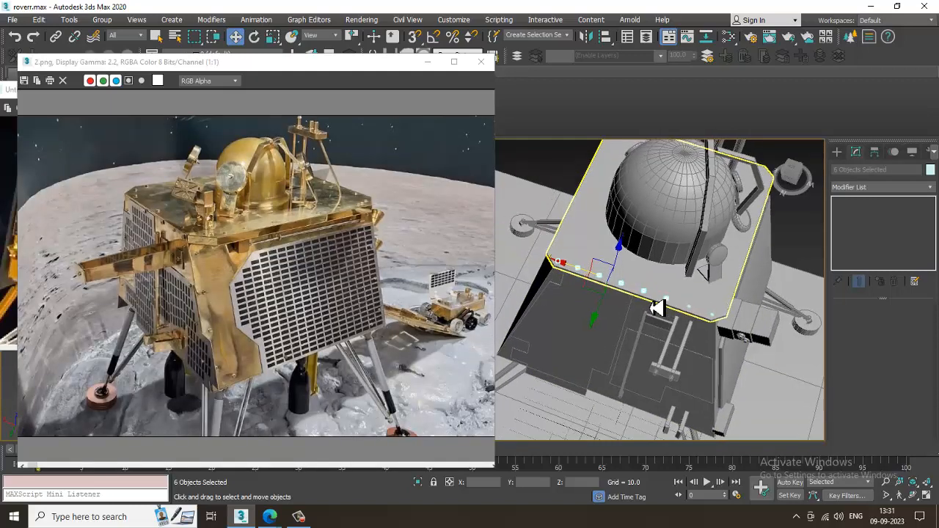
pyautogui.scroll(3, 654, 306)
pyautogui.click(675, 300)
pyautogui.press('Delete')
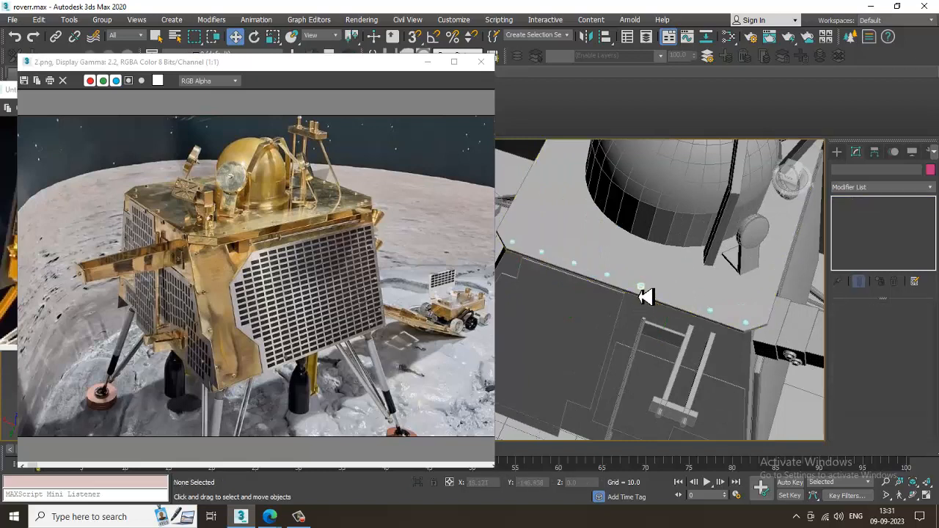
pyautogui.click(641, 286)
pyautogui.press('Delete')
pyautogui.click(609, 277)
pyautogui.press('Delete')
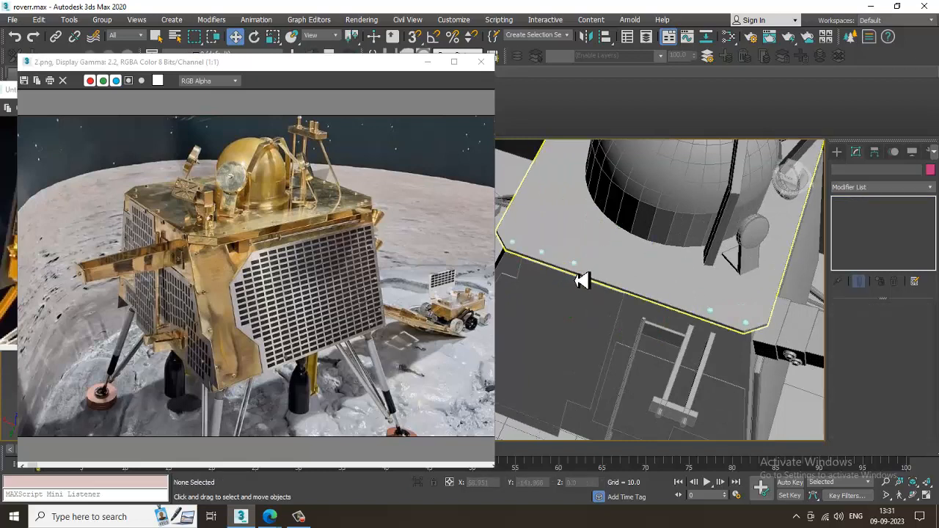
pyautogui.click(576, 265)
pyautogui.press('Delete')
pyautogui.click(543, 254)
pyautogui.press('Delete')
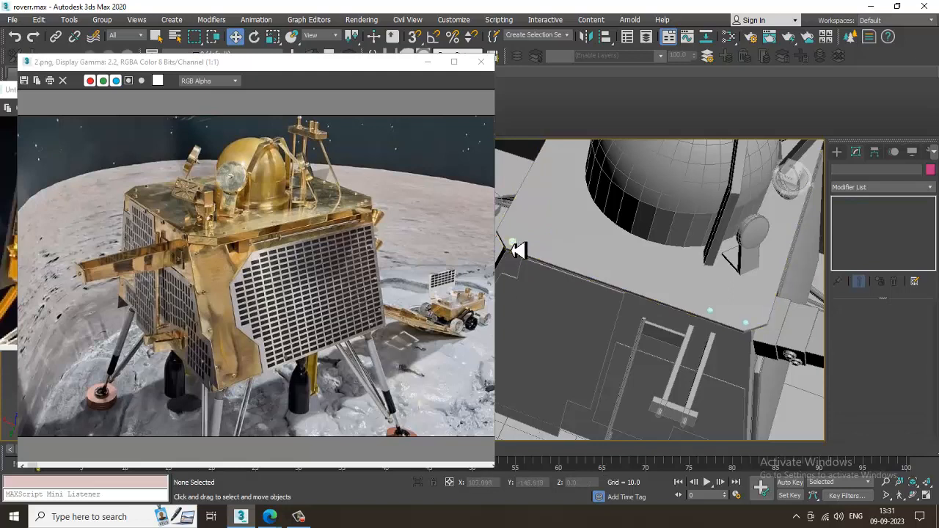
pyautogui.click(514, 245)
pyautogui.press('Delete')
# Move the second bolt head farther from the corner one along X and make two evenly spaced copies up to the far corner.
pyautogui.click(697, 314)
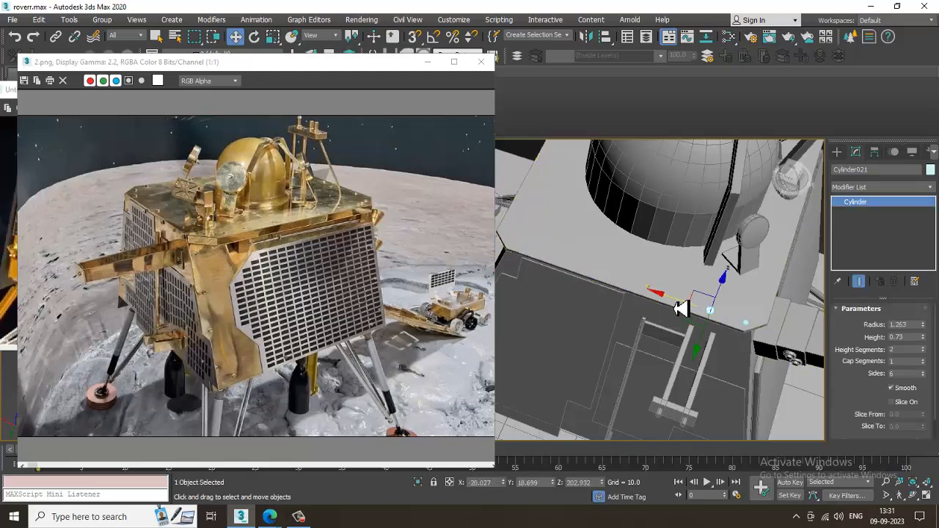
pyautogui.moveTo(679, 308); pyautogui.dragTo(557, 266)
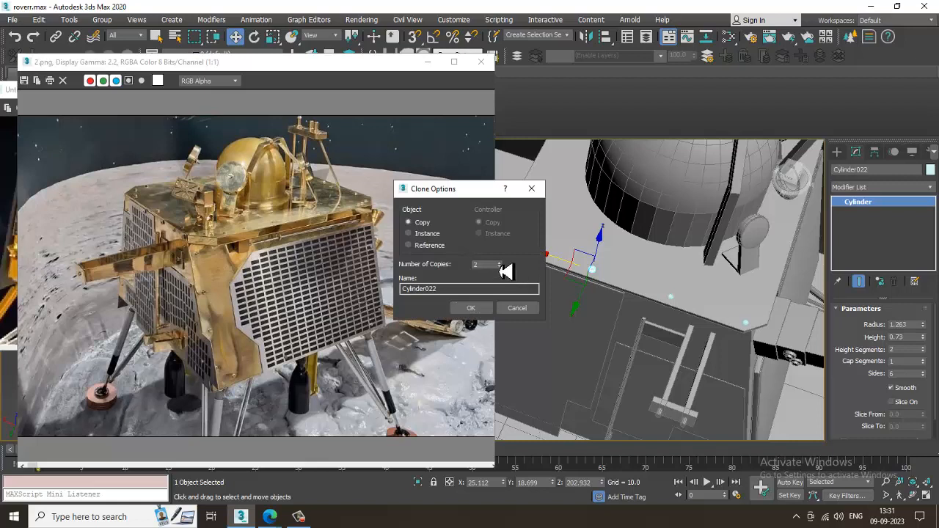
pyautogui.press('Return')
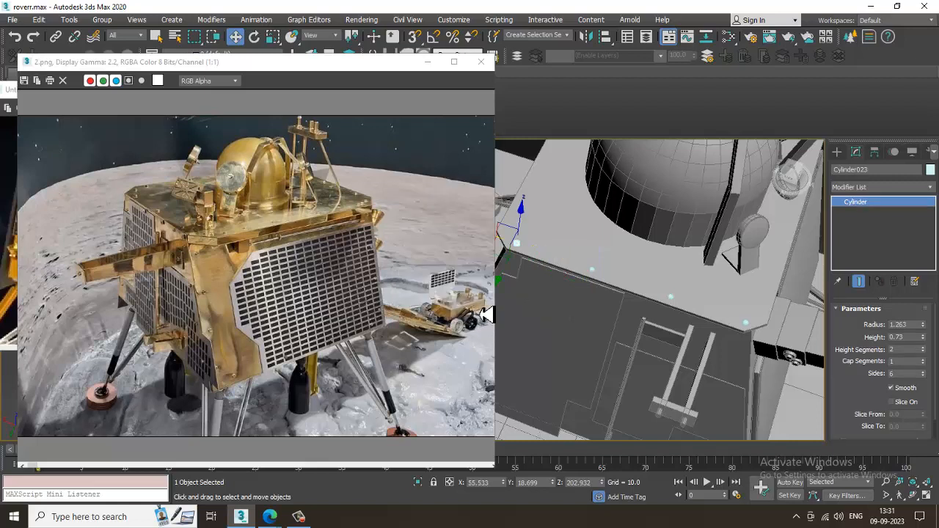
# Select all four bolt heads of the row and copy them along Y to the opposite edge of the top plate.
pyautogui.keyDown('ctrl'); pyautogui.click(593, 271); pyautogui.keyUp('ctrl')
pyautogui.keyDown('ctrl'); pyautogui.click(678, 304); pyautogui.keyUp('ctrl')
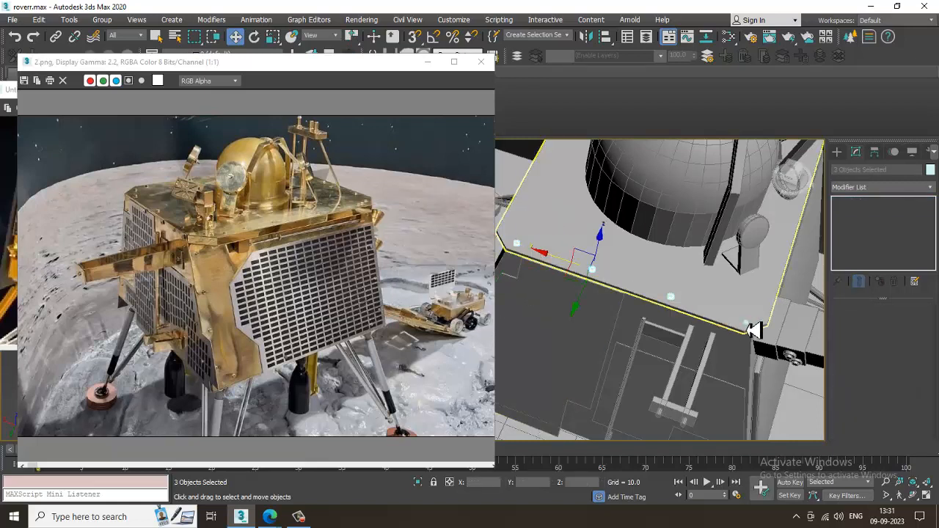
pyautogui.keyDown('alt'); pyautogui.moveTo(678, 304); pyautogui.dragTo(590, 300, button='middle'); pyautogui.keyUp('alt')
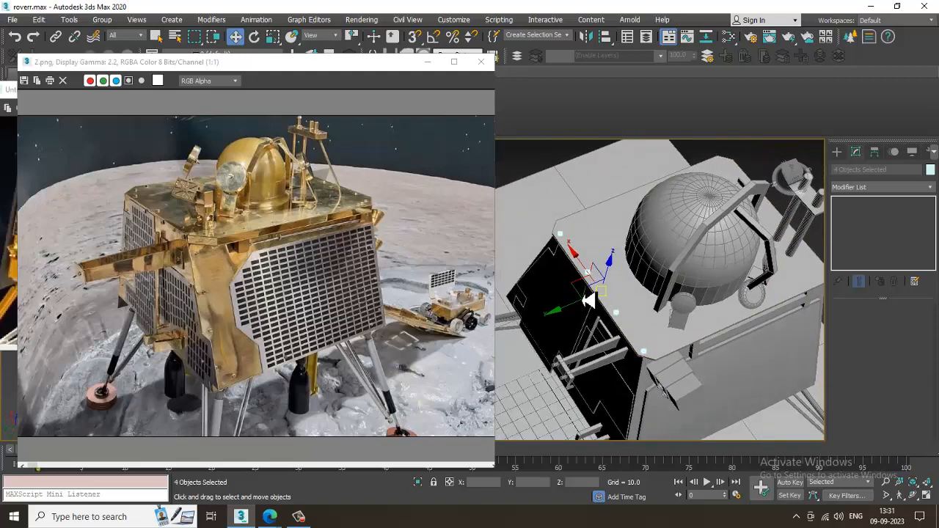
pyautogui.moveTo(564, 315)
pyautogui.mouseDown()
pyautogui.moveTo(756, 272)
pyautogui.moveTo(778, 277)
pyautogui.moveTo(767, 278)
pyautogui.mouseUp()
pyautogui.click(473, 308)
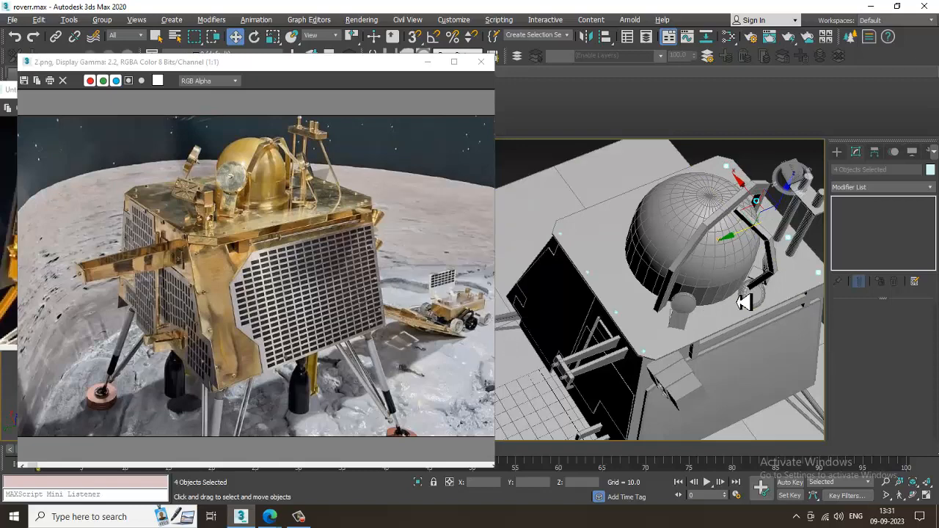
# Turn on angle snap and make a rotated copy of the four bolt heads, perpendicular to the existing rows.
pyautogui.moveTo(745, 300)
pyautogui.keyDown('alt'); pyautogui.mouseDown(button='middle')
pyautogui.moveTo(590, 249)
pyautogui.moveTo(529, 190)
pyautogui.mouseUp(button='middle'); pyautogui.keyUp('alt')
pyautogui.rightClick(433, 38)
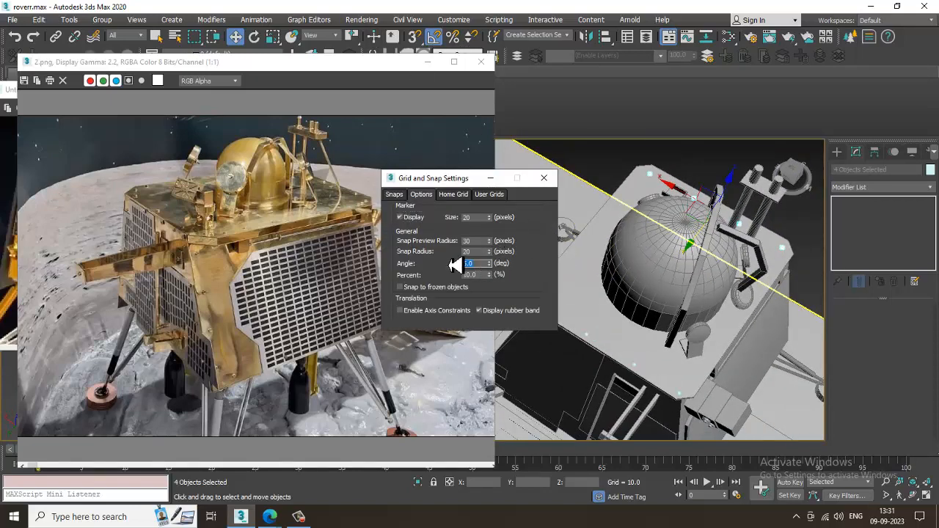
pyautogui.click(554, 182)
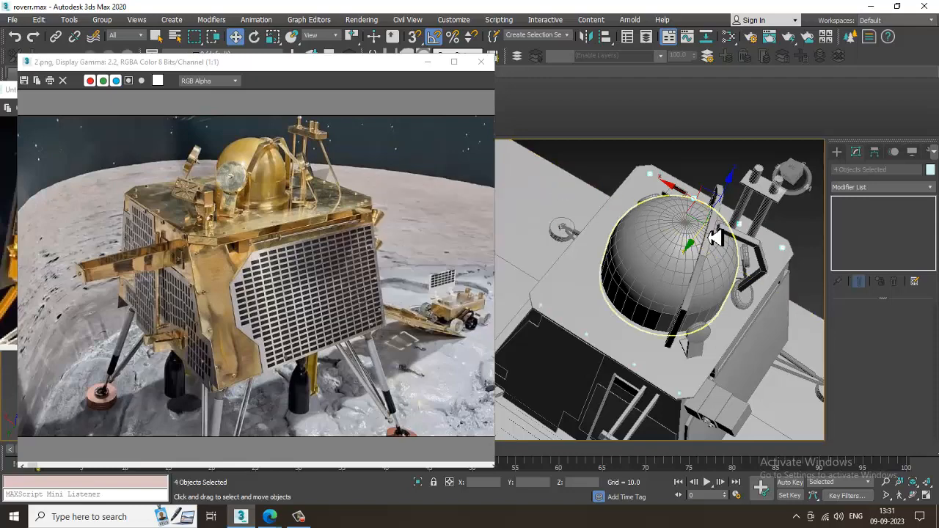
pyautogui.press('e')
pyautogui.keyDown('alt'); pyautogui.moveTo(713, 235); pyautogui.dragTo(704, 264, button='middle'); pyautogui.keyUp('alt')
pyautogui.keyDown('shift'); pyautogui.moveTo(704, 265); pyautogui.dragTo(585, 280); pyautogui.keyUp('shift')
pyautogui.click(473, 310)
# Move the rotated bolt row onto the top plate's adjacent side edge and adjust its height slightly along Z.
pyautogui.keyDown('alt'); pyautogui.moveTo(681, 232); pyautogui.dragTo(598, 254, button='middle'); pyautogui.keyUp('alt')
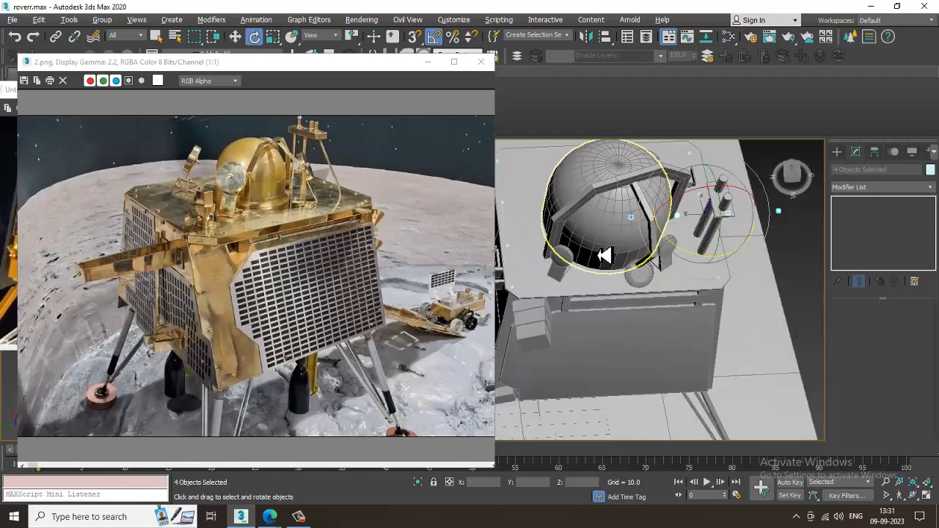
pyautogui.press('w')
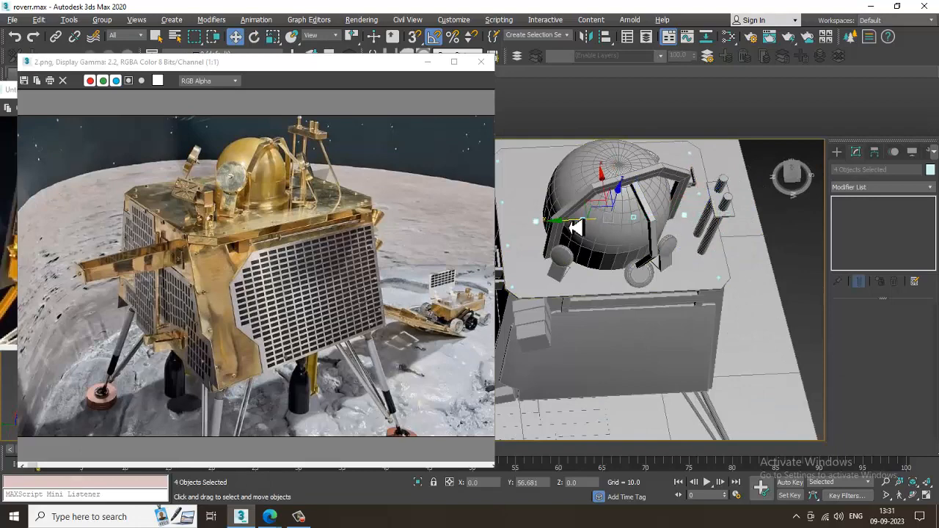
pyautogui.keyDown('alt'); pyautogui.moveTo(585, 218); pyautogui.dragTo(697, 246, button='middle'); pyautogui.keyUp('alt')
pyautogui.moveTo(677, 246); pyautogui.dragTo(591, 231)
pyautogui.press('z')
pyautogui.keyDown('alt'); pyautogui.moveTo(591, 230); pyautogui.dragTo(631, 272, button='middle'); pyautogui.keyUp('alt')
pyautogui.moveTo(630, 273); pyautogui.dragTo(634, 275)
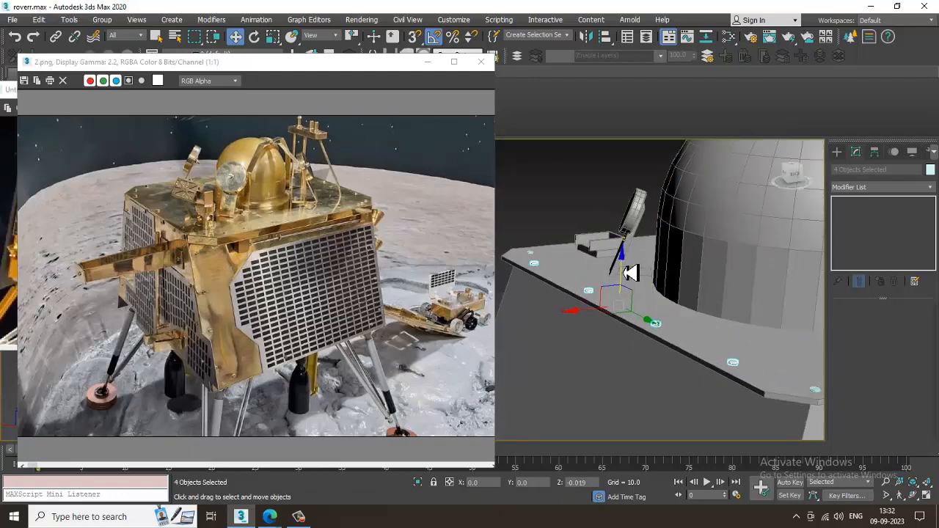
# Copy the side bolt row once across to the top plate's opposite side edge and deselect it.
pyautogui.keyDown('alt'); pyautogui.moveTo(630, 273); pyautogui.dragTo(565, 333, button='middle'); pyautogui.keyUp('alt')
pyautogui.moveTo(565, 333); pyautogui.dragTo(683, 339)
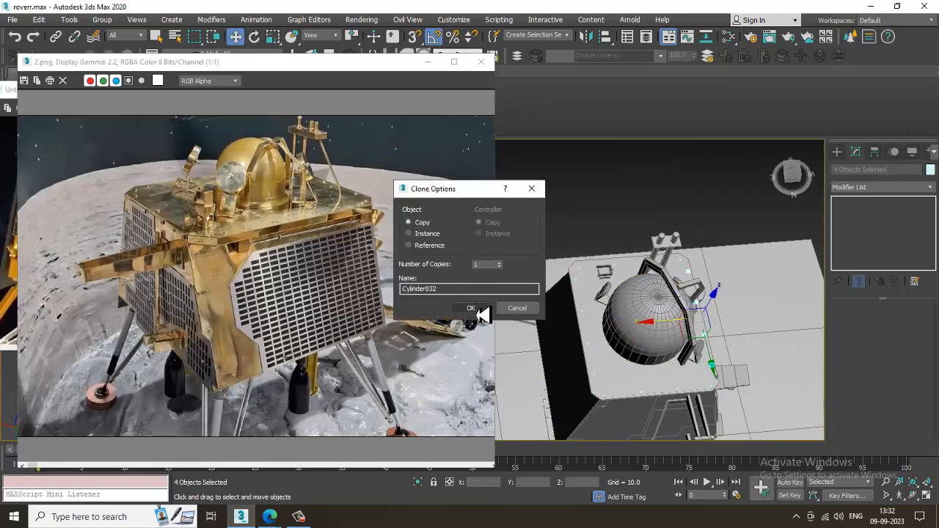
pyautogui.click(479, 309)
pyautogui.scroll(8, 631, 308)
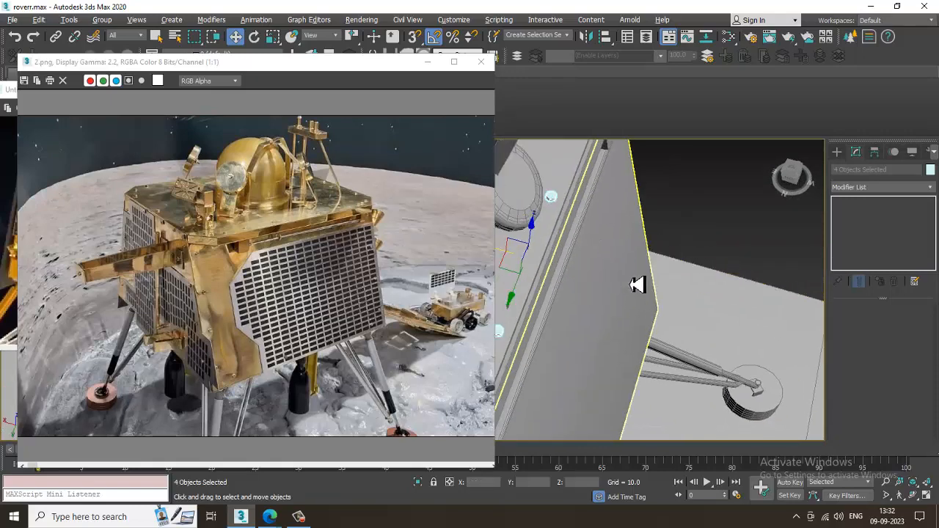
pyautogui.keyDown('alt'); pyautogui.moveTo(637, 284); pyautogui.dragTo(549, 320, button='middle'); pyautogui.keyUp('alt')
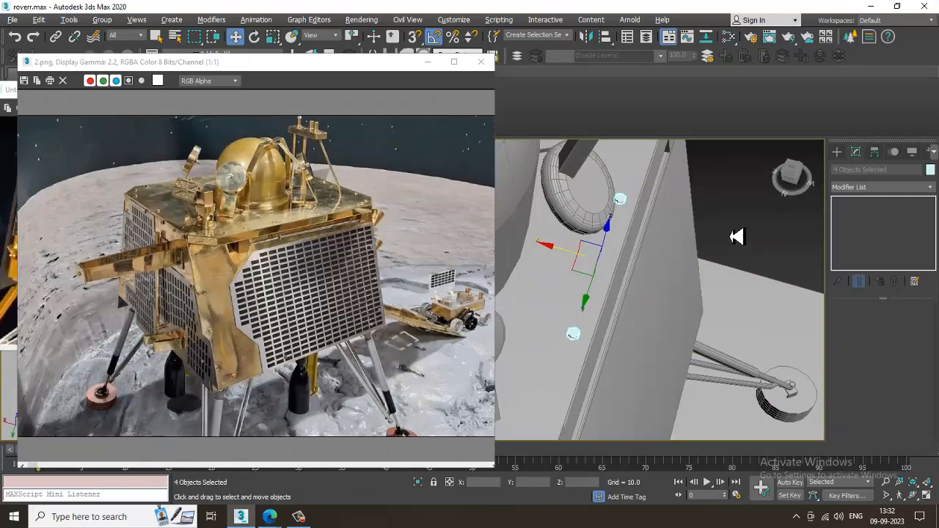
pyautogui.click(738, 237)
# Move the reference image window aside to clear more of the viewport around the lander.
pyautogui.scroll(-8, 738, 237)
pyautogui.keyDown('alt'); pyautogui.moveTo(640, 285); pyautogui.dragTo(760, 313, button='middle'); pyautogui.keyUp('alt')
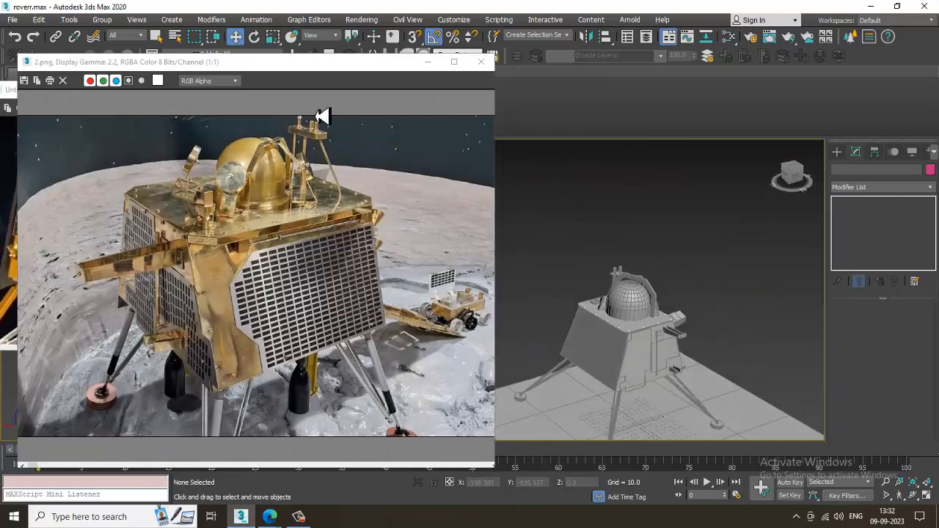
pyautogui.moveTo(371, 62); pyautogui.dragTo(239, 30)
pyautogui.scroll(-1, 243, 227)
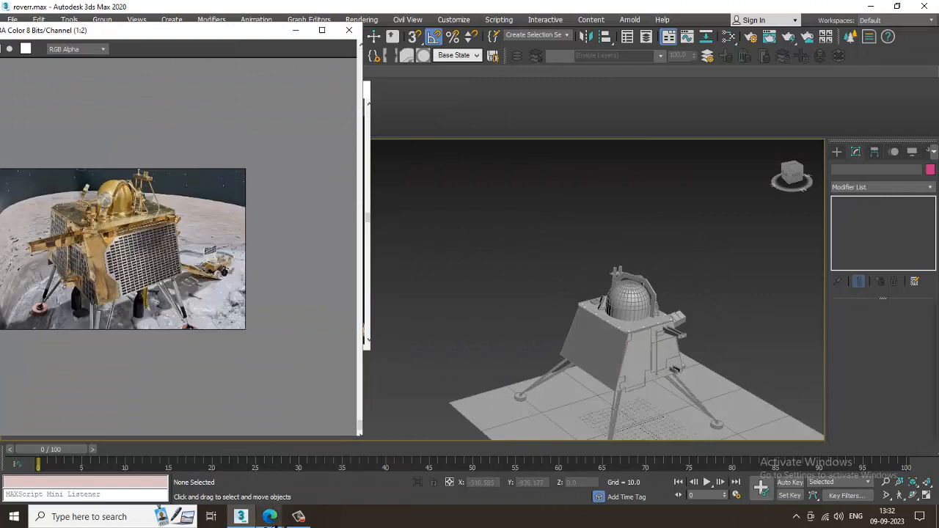
# Examine the whole lander from several angles and distances against the reference image.
pyautogui.click(304, 518)
pyautogui.click(303, 518)
pyautogui.keyDown('alt'); pyautogui.moveTo(620, 335); pyautogui.dragTo(560, 325, button='middle'); pyautogui.keyUp('alt')
pyautogui.moveTo(560, 325); pyautogui.dragTo(564, 252, button='middle')
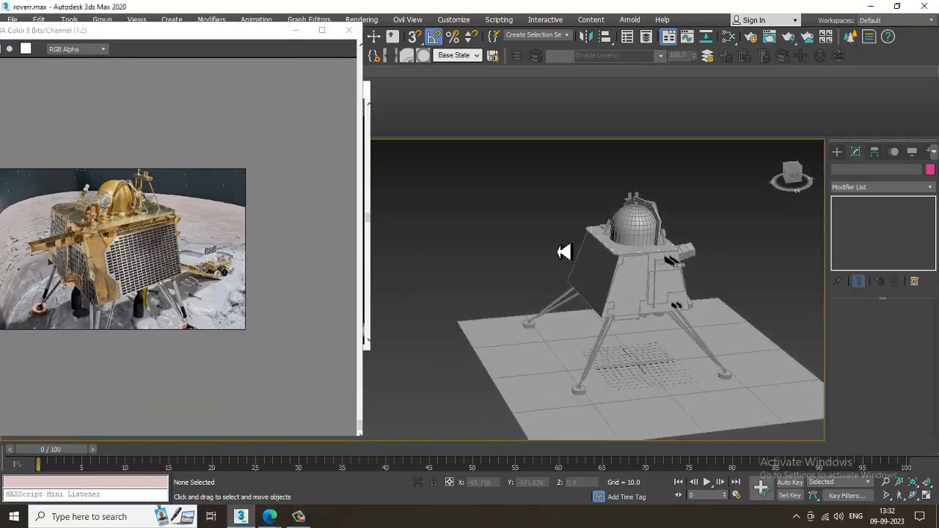
pyautogui.scroll(3, 580, 279)
pyautogui.keyDown('alt'); pyautogui.moveTo(635, 304); pyautogui.dragTo(509, 308, button='middle'); pyautogui.keyUp('alt')
pyautogui.click(509, 309)
pyautogui.click(750, 266)
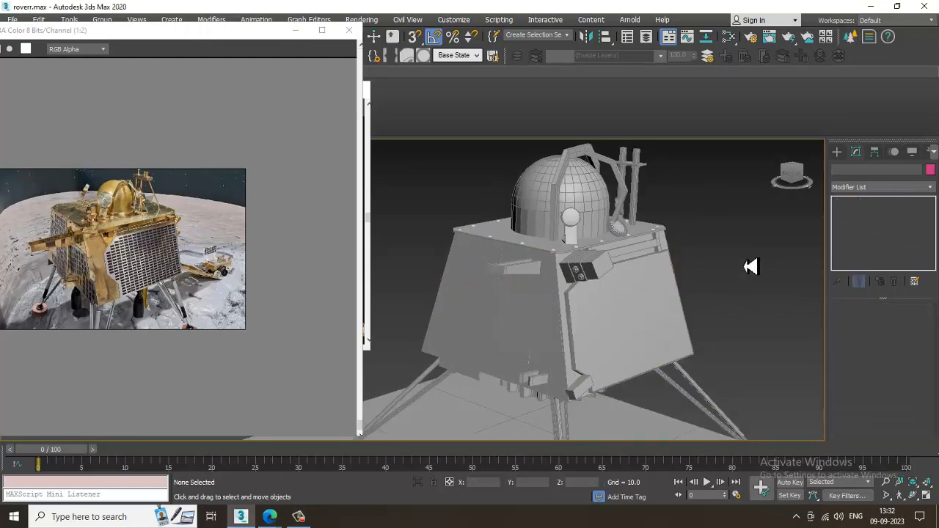
pyautogui.scroll(-2, 650, 264)
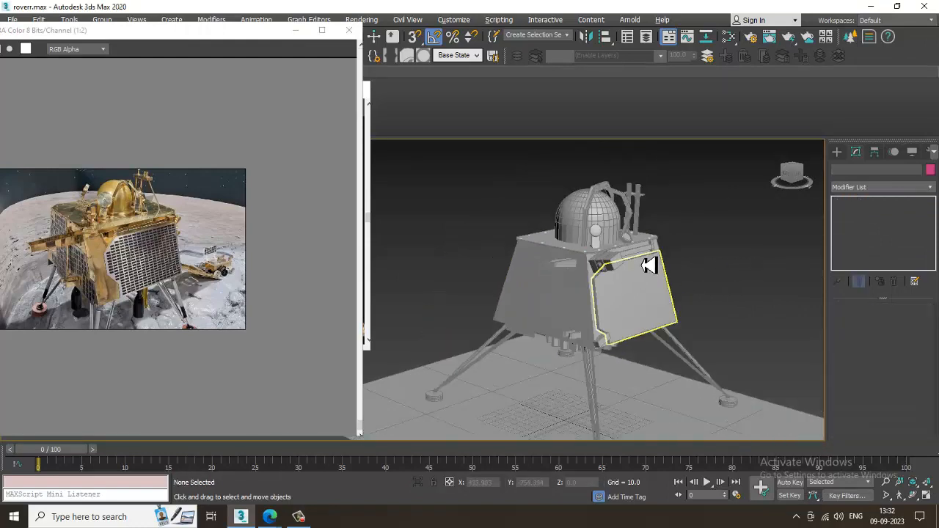
pyautogui.keyDown('alt'); pyautogui.moveTo(650, 264); pyautogui.dragTo(592, 275, button='middle'); pyautogui.keyUp('alt')
pyautogui.scroll(-3, 694, 259)
pyautogui.scroll(2, 624, 269)
pyautogui.scroll(3, 609, 297)
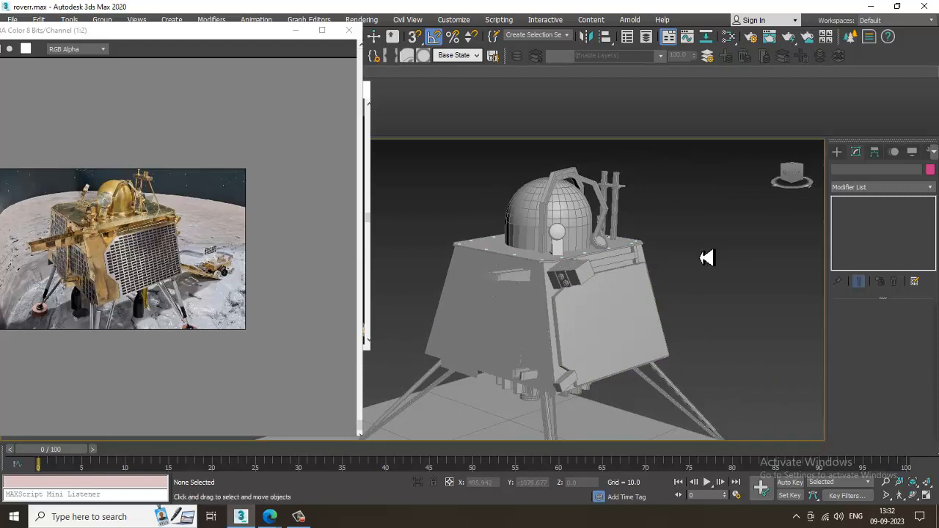
pyautogui.scroll(-5, 656, 252)
pyautogui.scroll(4, 652, 252)
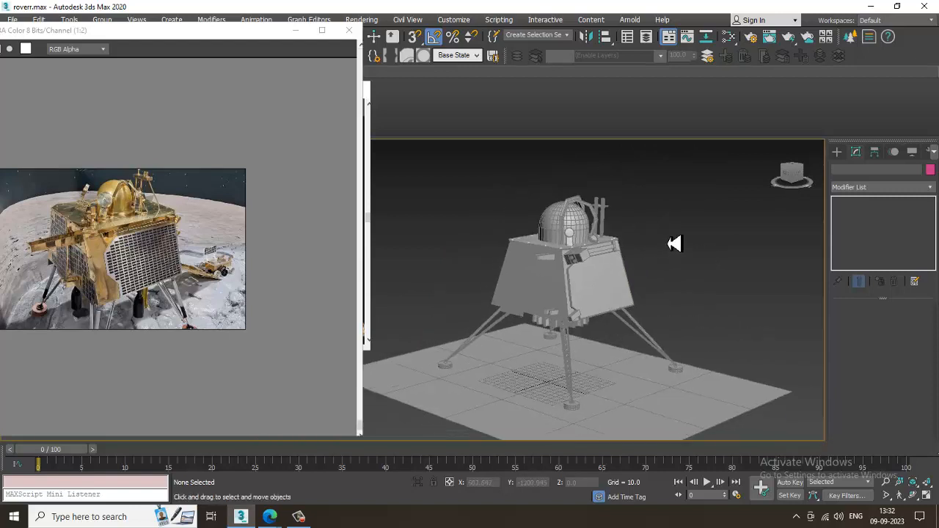